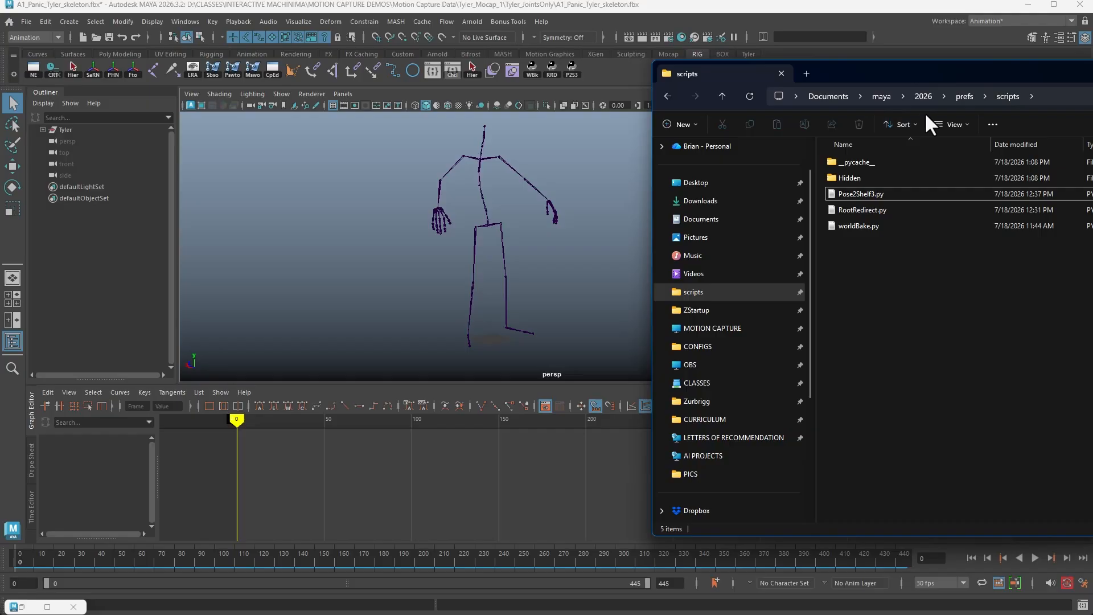
Step: Examine the full path and contents of the Maya 2026 prefs\scripts folder, where Pose2Shelf3.py is stored
left_click(1067, 97)
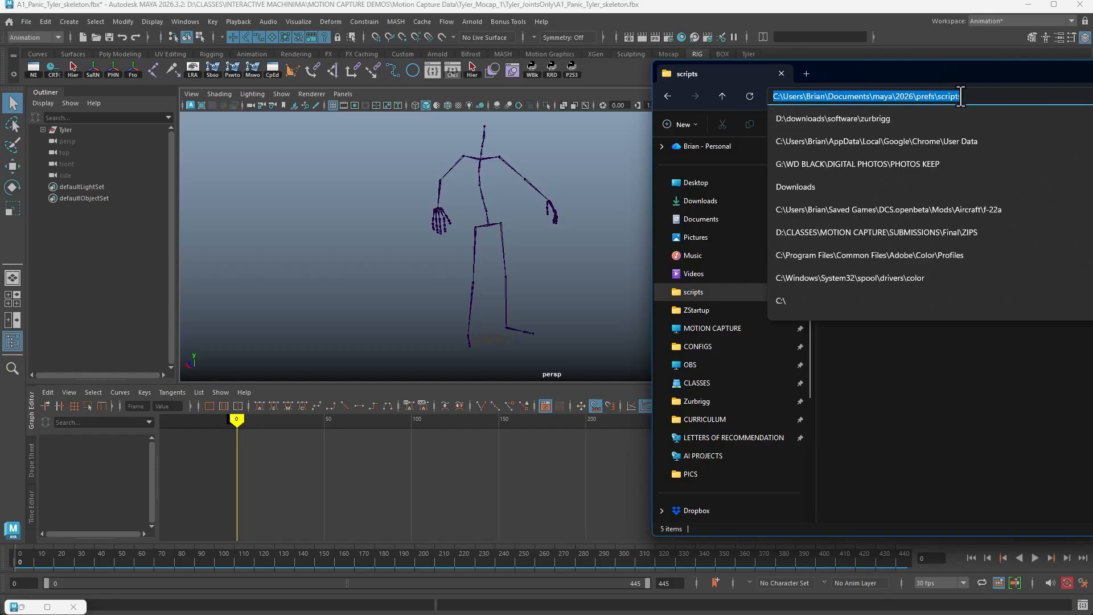
left_click(964, 388)
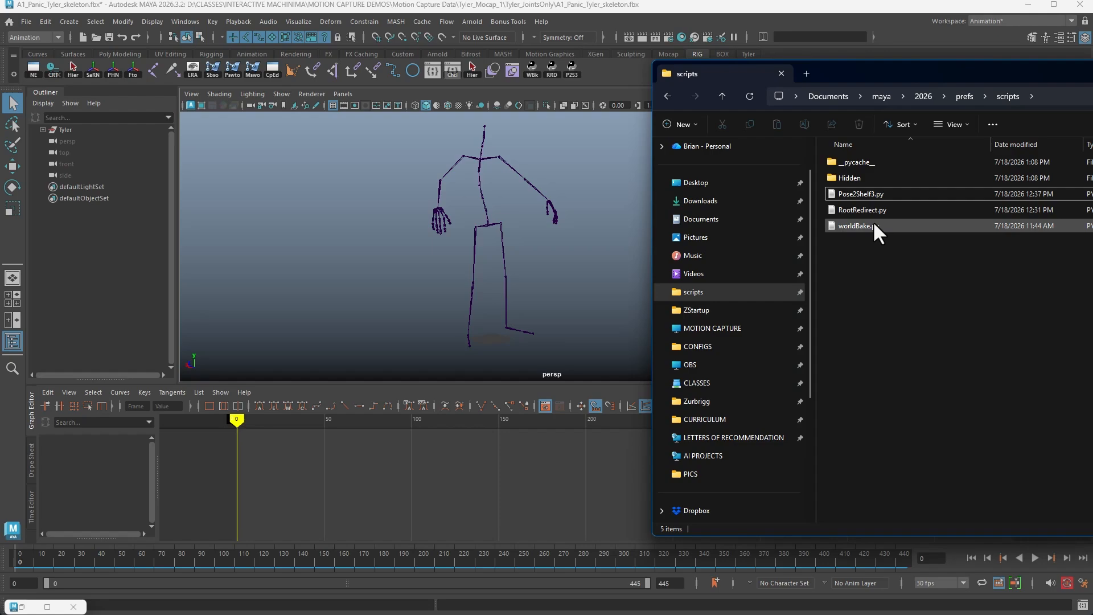
double_click(862, 177)
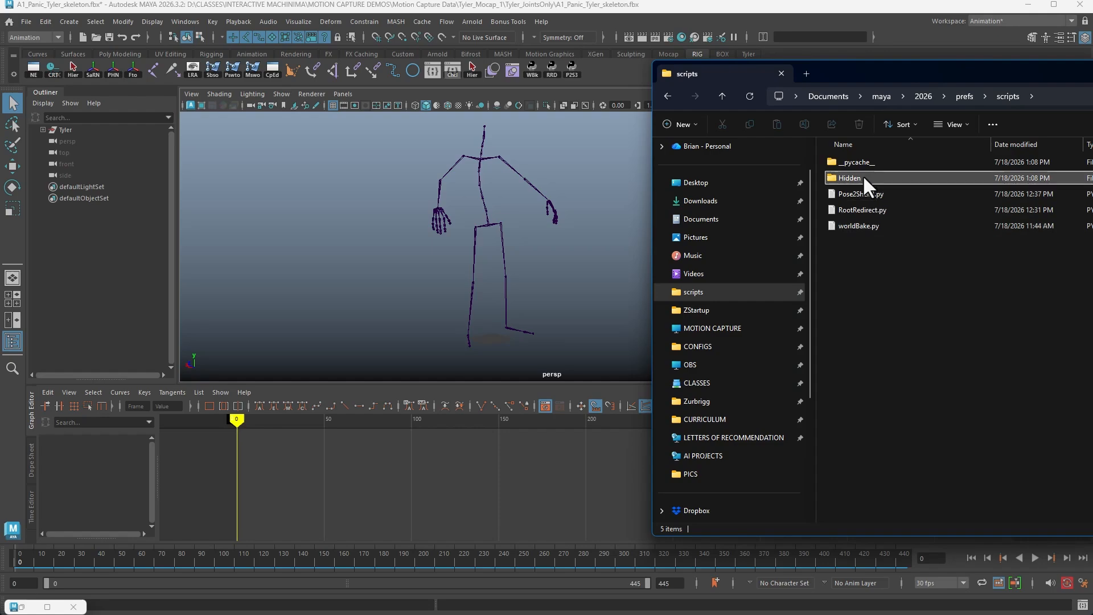
left_click(1006, 95)
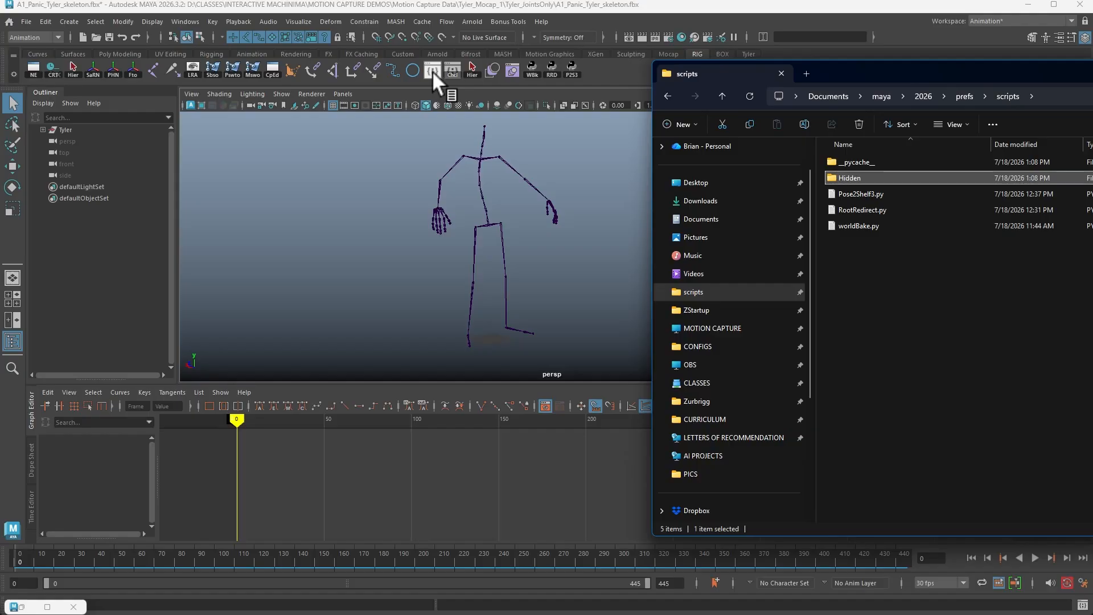
left_click(185, 22)
mouse_move(251, 79)
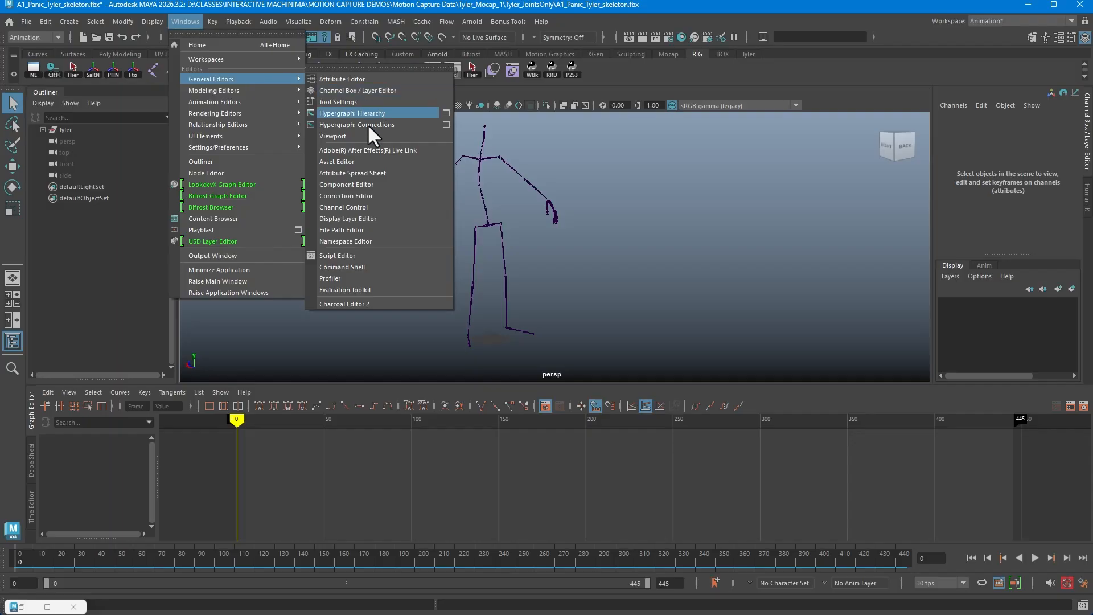
left_click(657, 69)
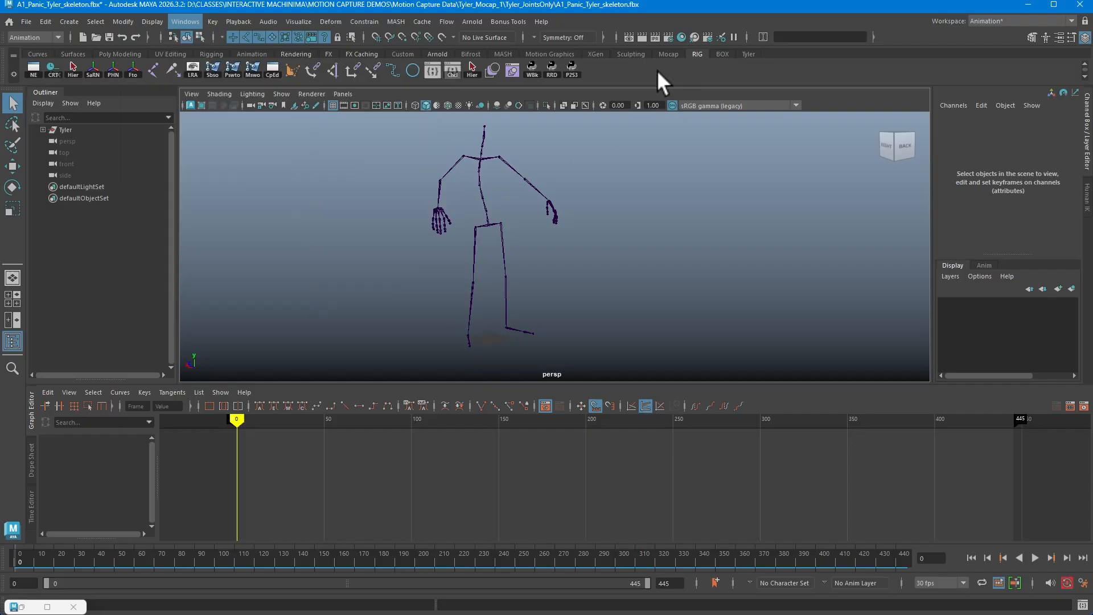
Step: Open the Script Editor in Maya at the start of the Pose2Shelf3.py script and enlarge its window over the viewport
left_click(430, 71)
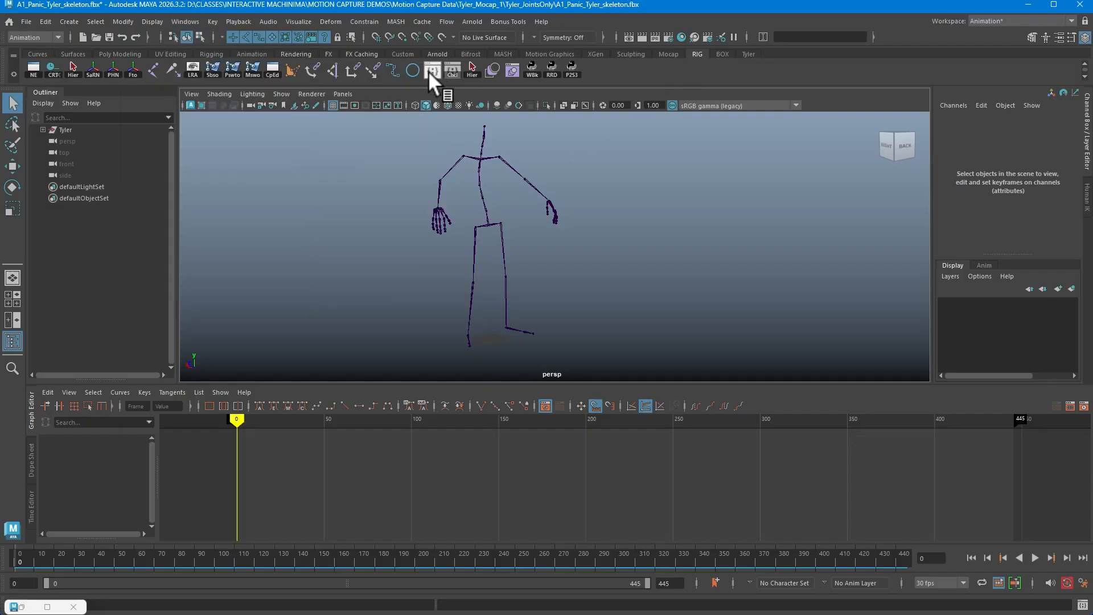
left_click_drag(456, 131, 425, 130)
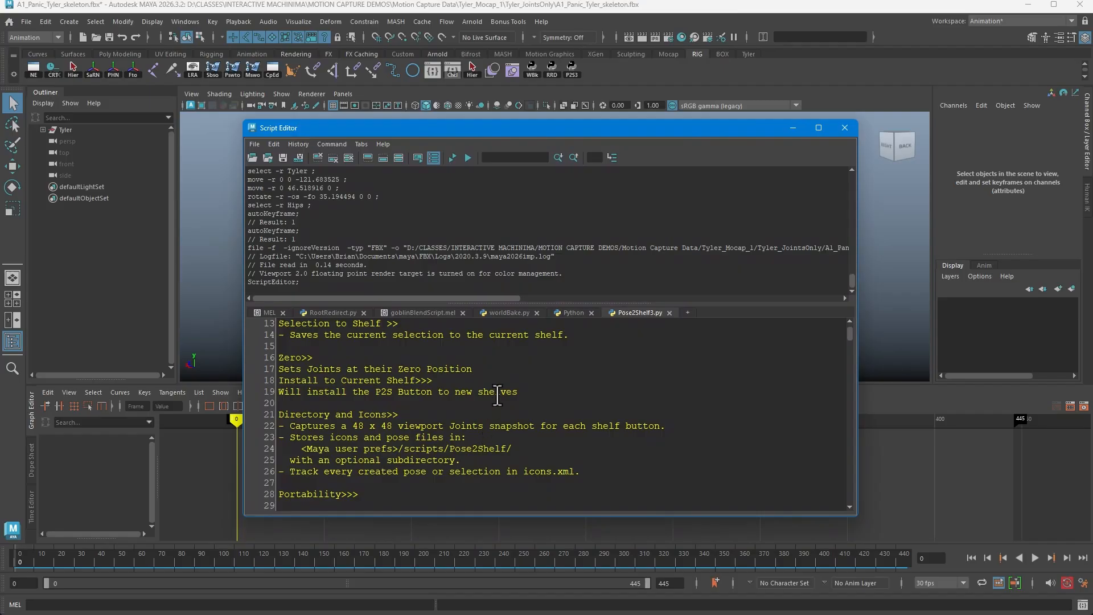
scroll(496, 399, "down", 6)
scroll(499, 397, "up", 10)
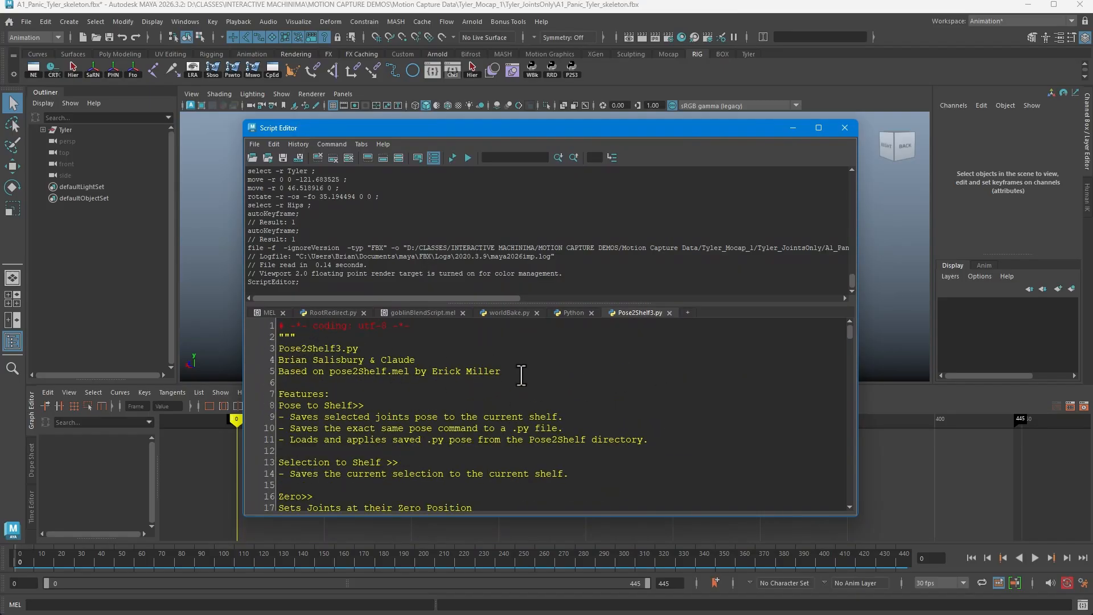
left_click_drag(765, 519, 763, 539)
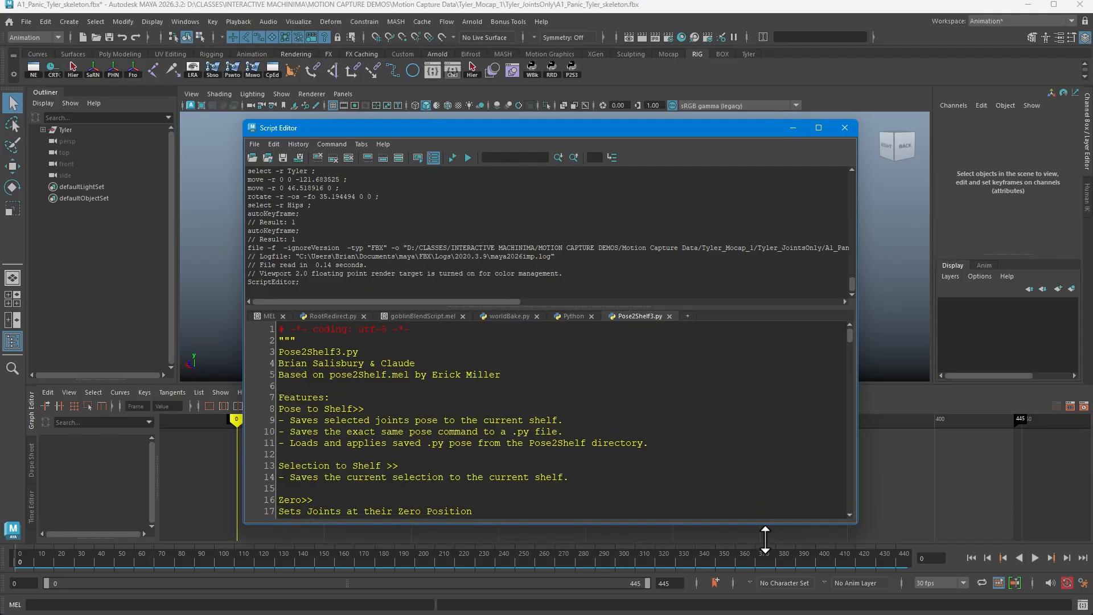
left_click_drag(681, 127, 684, 115)
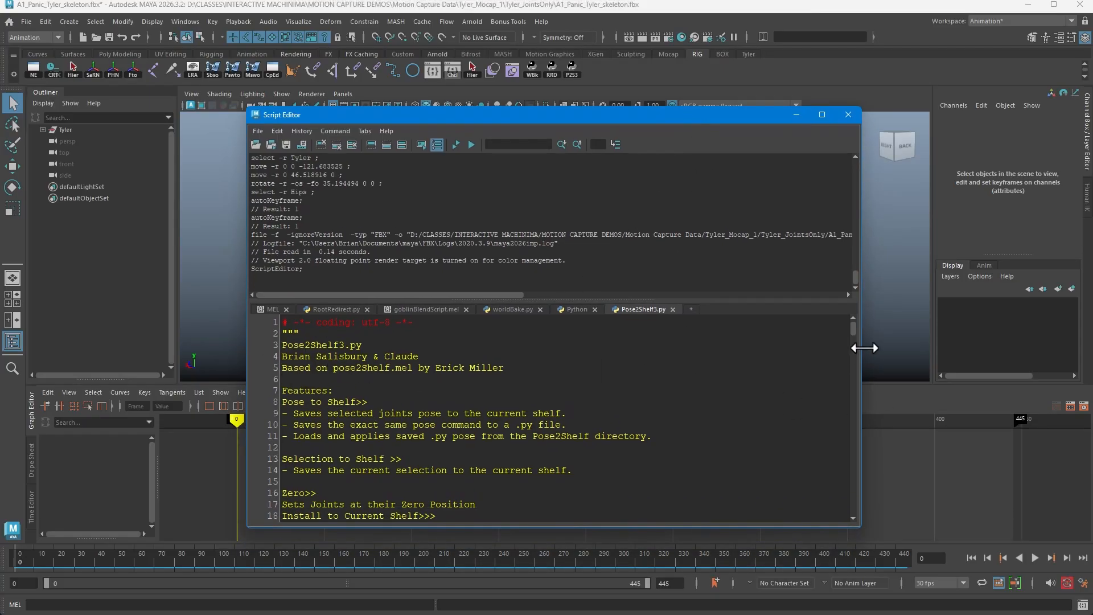
Step: Read the features, directory and portability notes of the Pose2Shelf3.py script, highlighting the Pose2Shelf directory name
scroll(851, 326, "down", 6)
scroll(851, 327, "up", 6)
left_click_drag(852, 329, 852, 331)
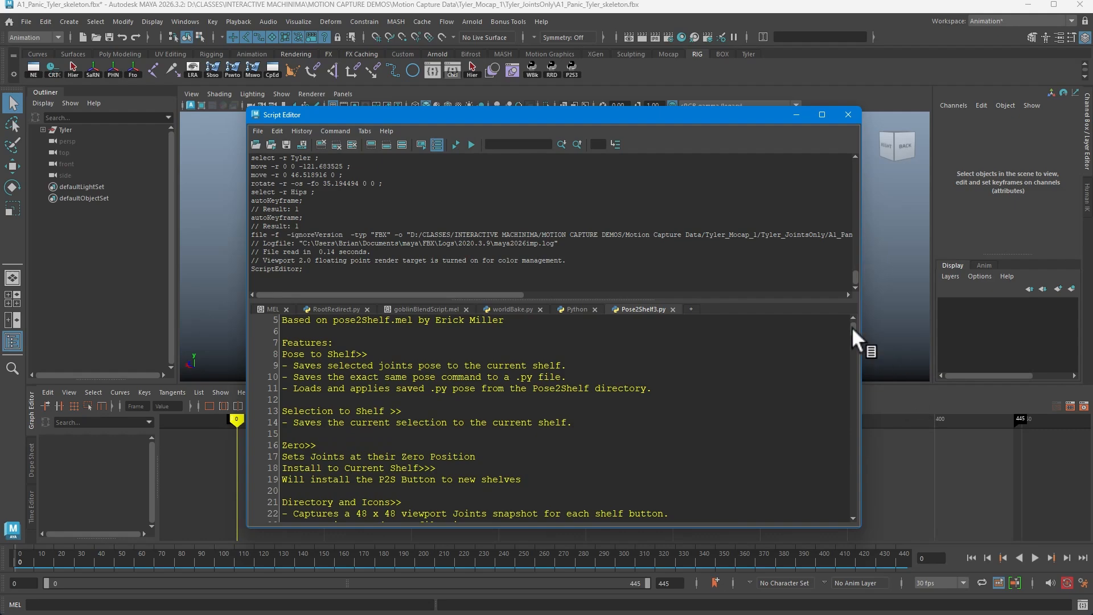
left_click_drag(850, 326, 852, 328)
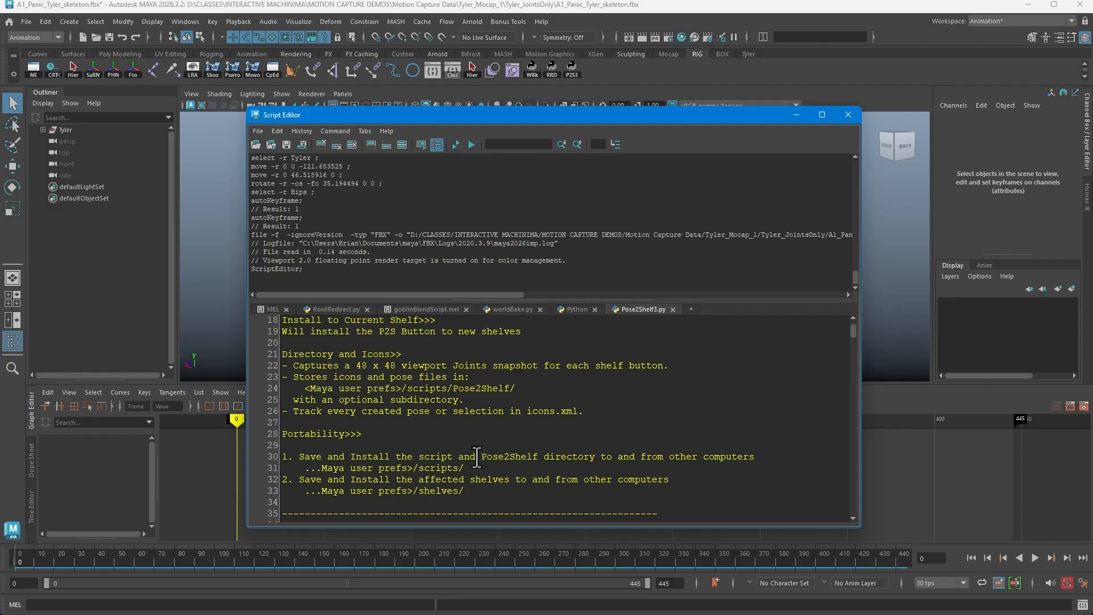
left_click_drag(481, 457, 538, 458)
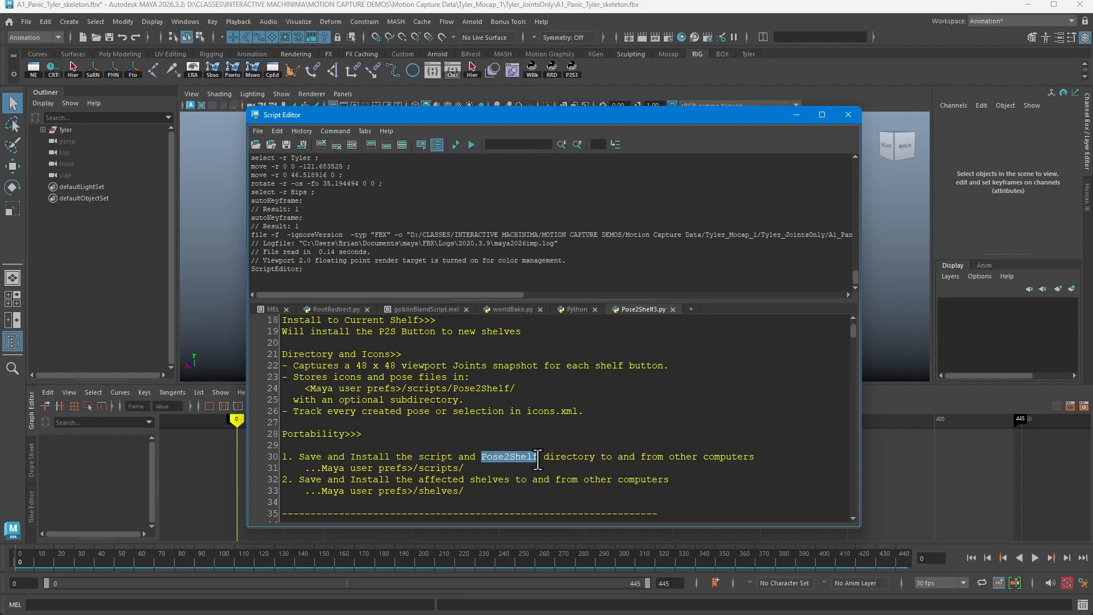
Step: Switch to File Explorer and open the shelves folder inside the Maya 2026 prefs folder
key("alt+Tab")
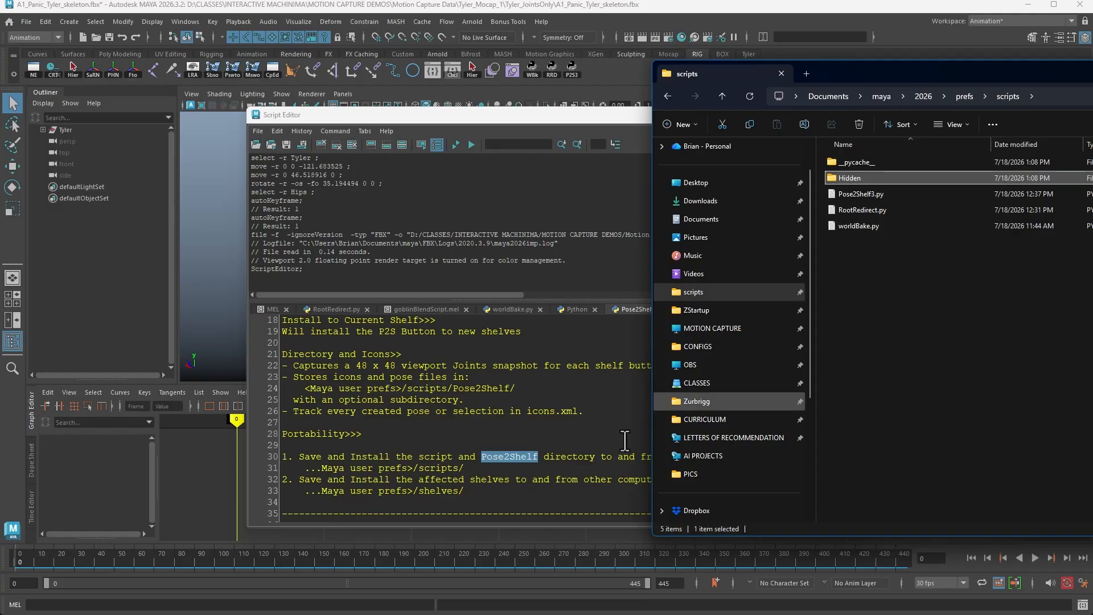
left_click(962, 97)
double_click(874, 288)
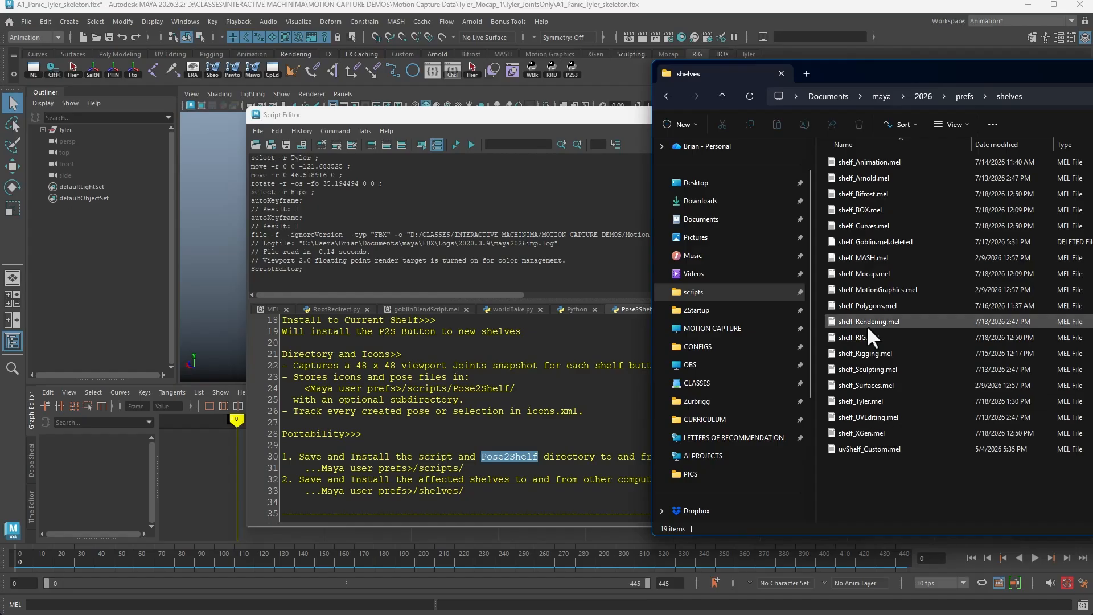
left_click(12, 73)
left_click(12, 73)
mouse_move(40, 111)
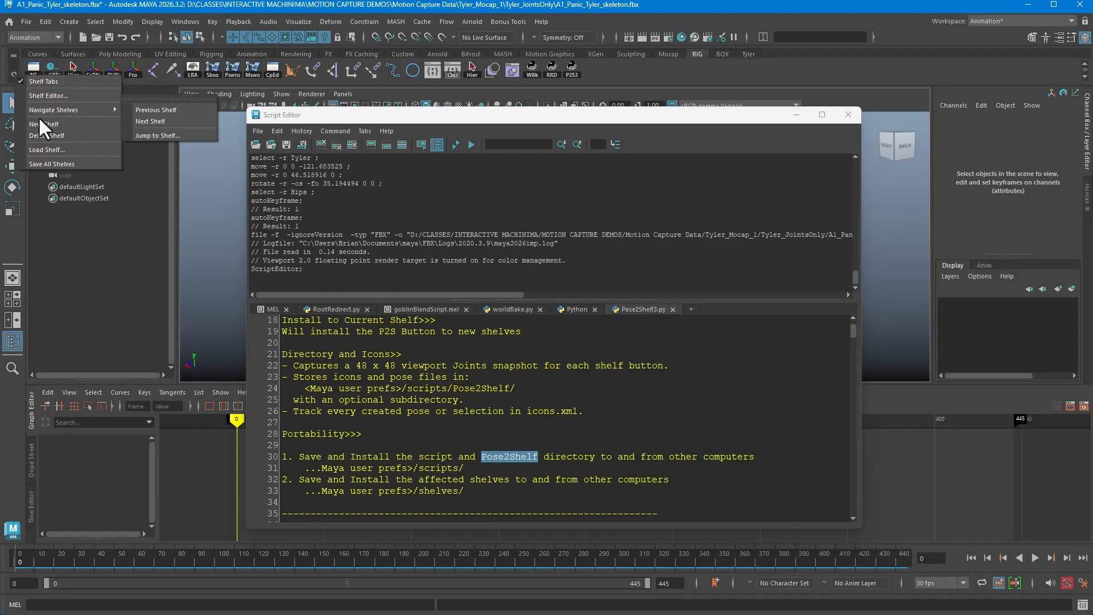
left_click(214, 188)
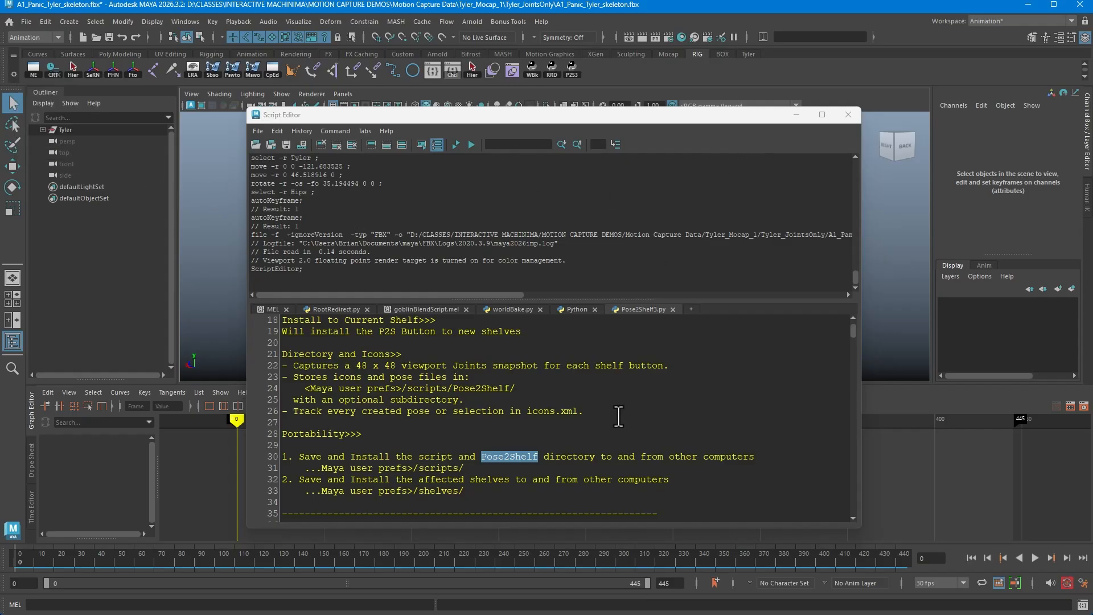
Step: Place the three installation lines on the RIG shelf as a new button: import Pose2Shelf3, Pose2Shelf3.show_ui() and Pose2Shelf3.refresh_shelf_icons()
scroll(619, 415, "down", 8)
scroll(619, 415, "up", 4)
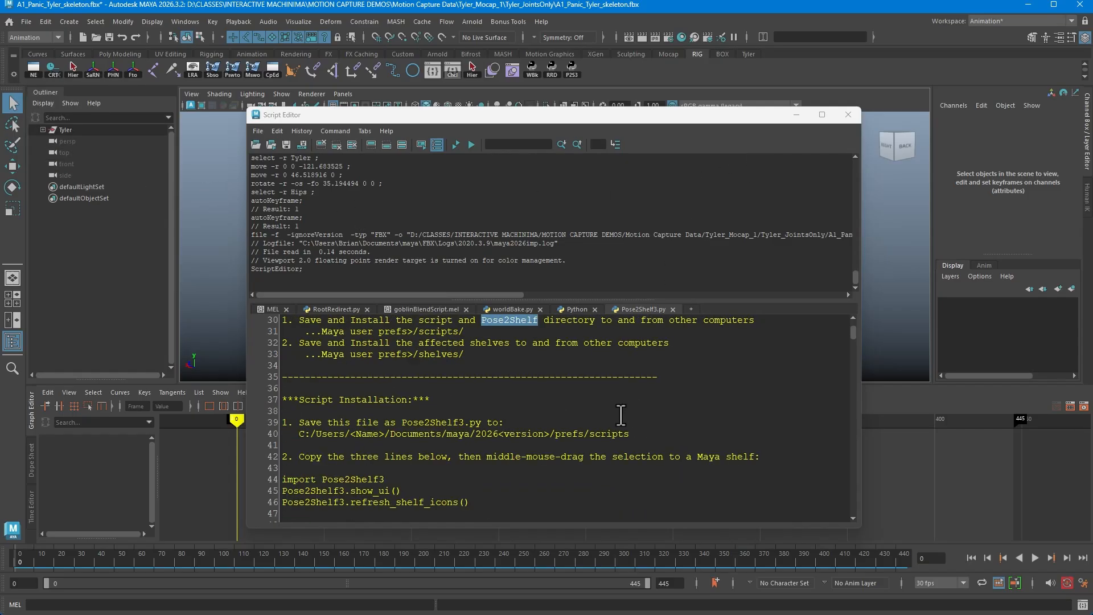
left_click(853, 333)
left_click_drag(853, 329, 855, 329)
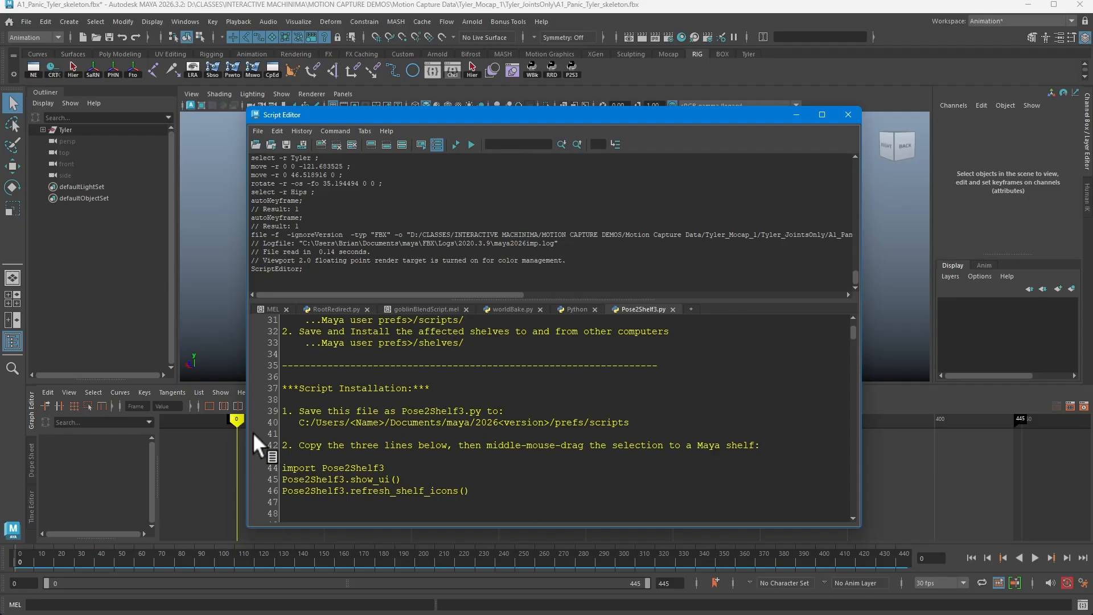
left_click_drag(470, 491, 271, 470)
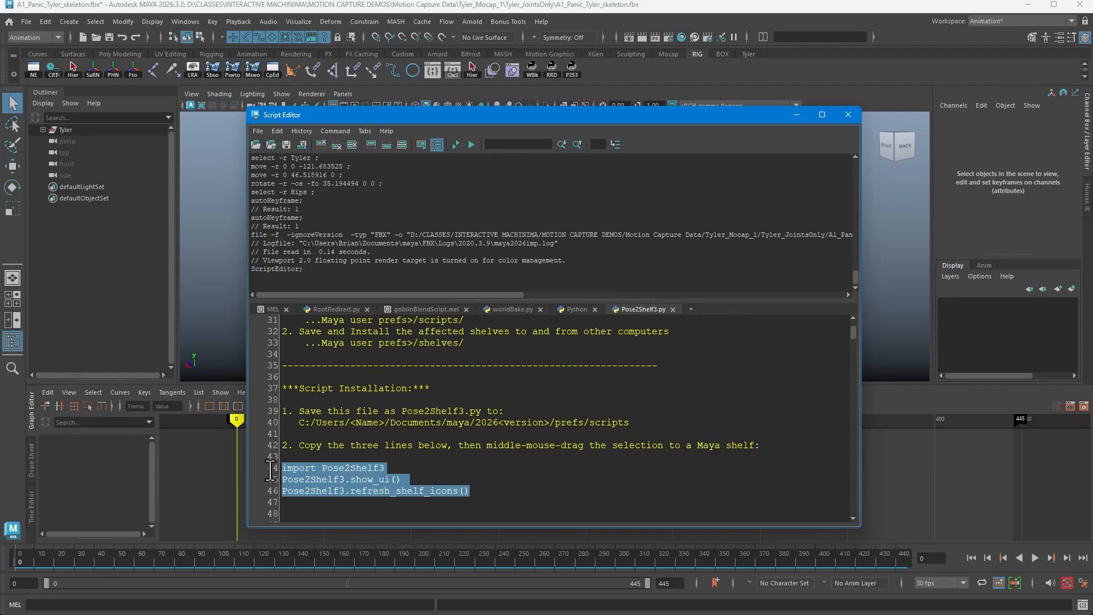
middle_click_drag(347, 474, 349, 476)
middle_click_drag(561, 217, 617, 73)
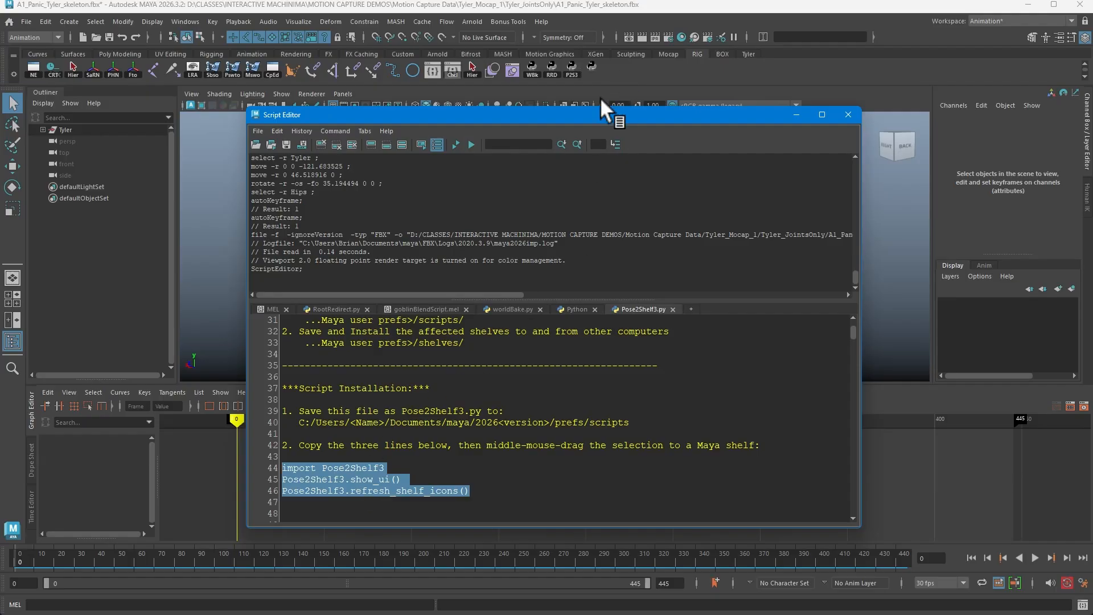
Step: Give the new Pose2Shelf3 shelf button the icon label Test and save all shelves
right_click(592, 63)
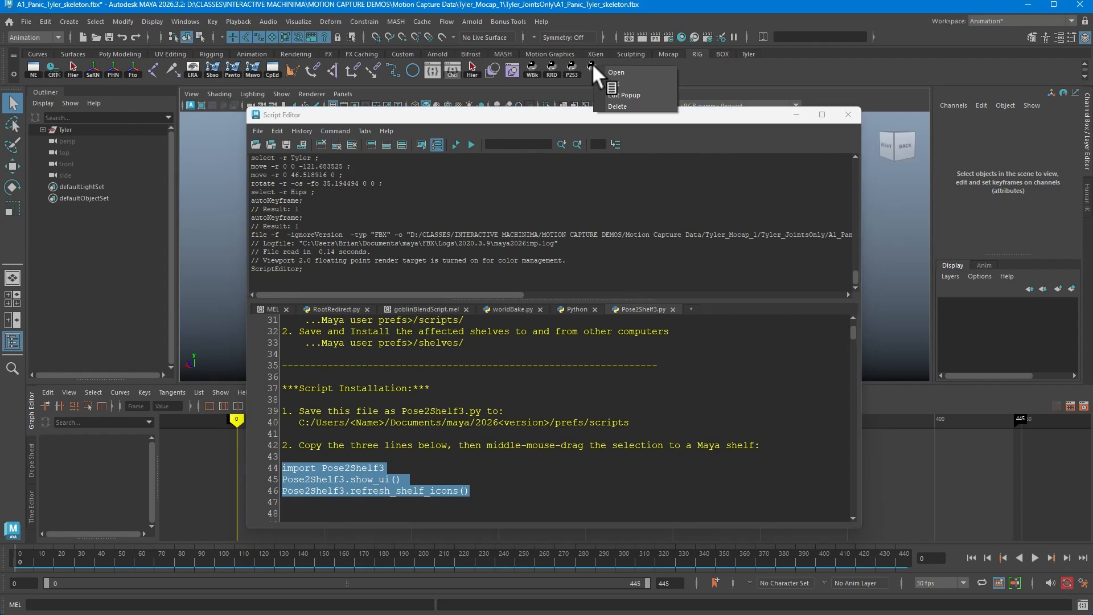
left_click(609, 80)
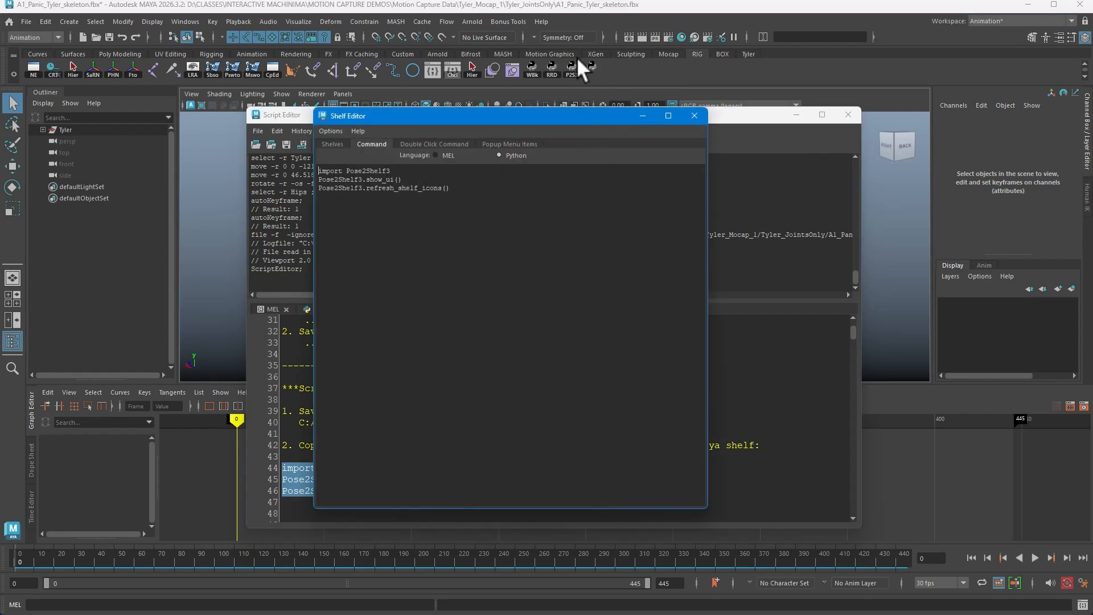
left_click(333, 144)
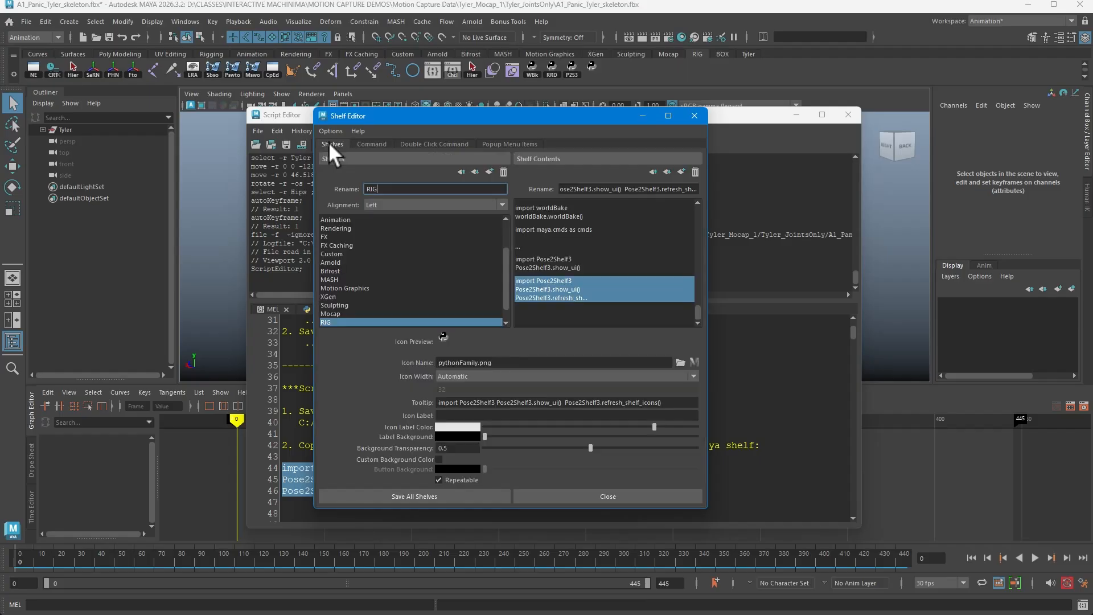
left_click(476, 415)
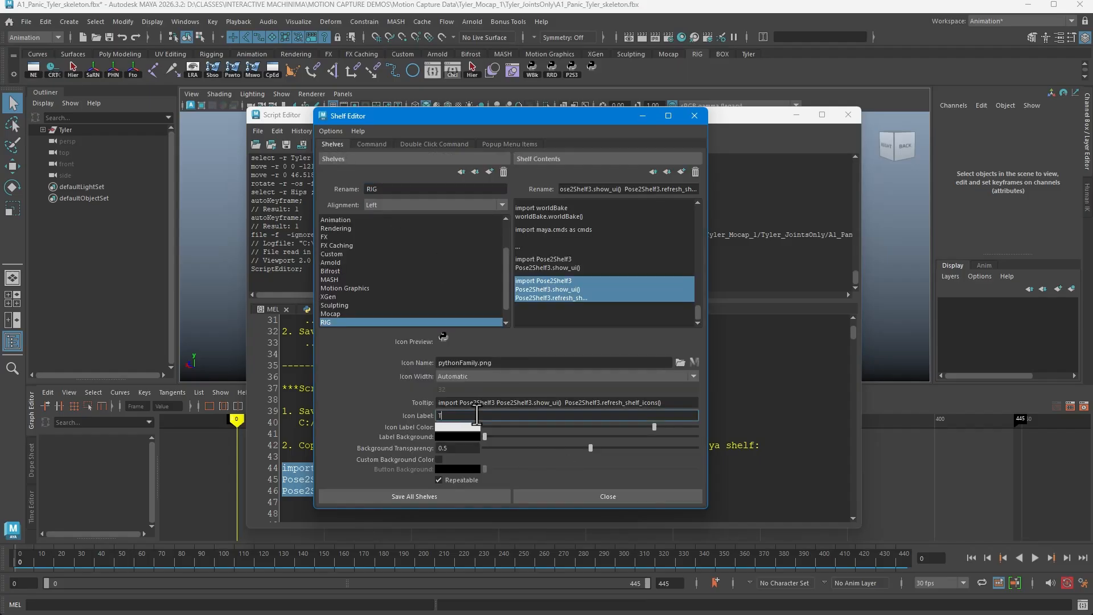
type("Test")
left_click(470, 496)
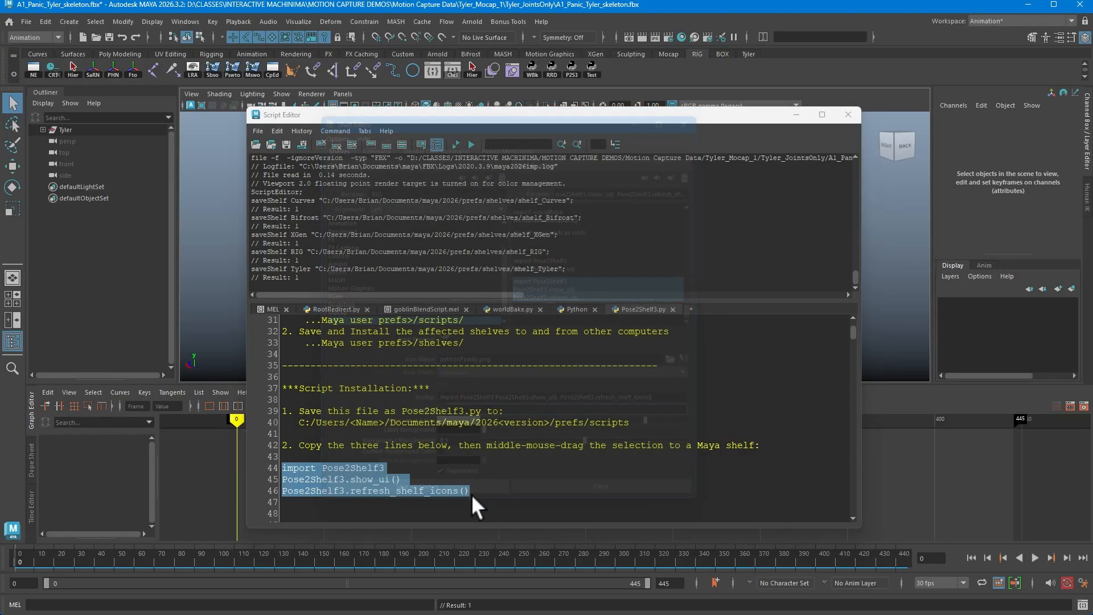
Step: Return to the beginning of the Pose2Shelf3.py script and minimize the Script Editor
scroll(455, 414, "up", 4)
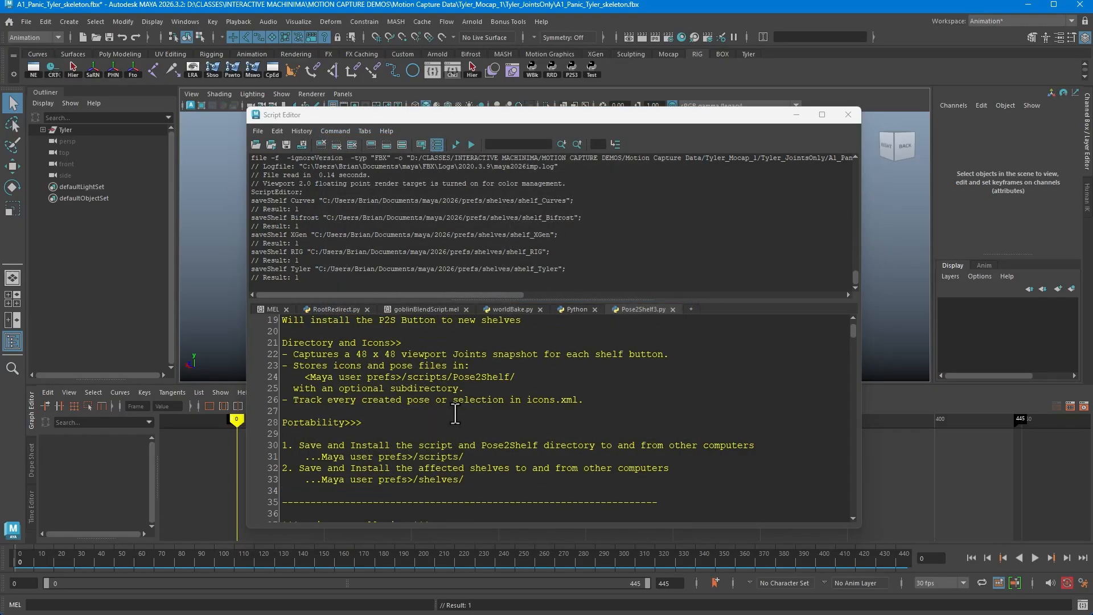
scroll(455, 414, "up", 6)
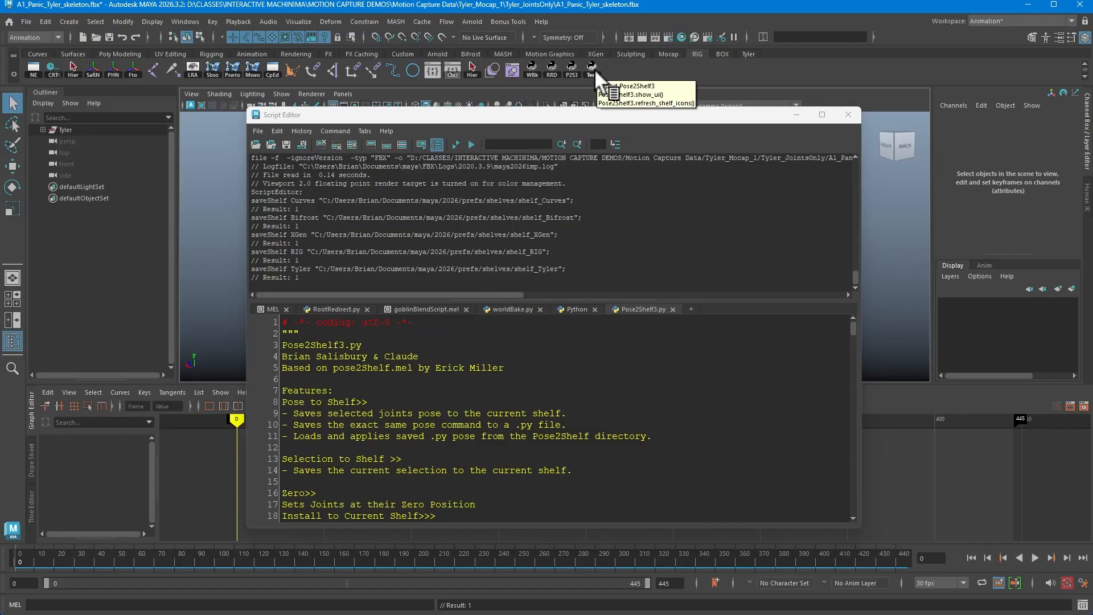
left_click(796, 115)
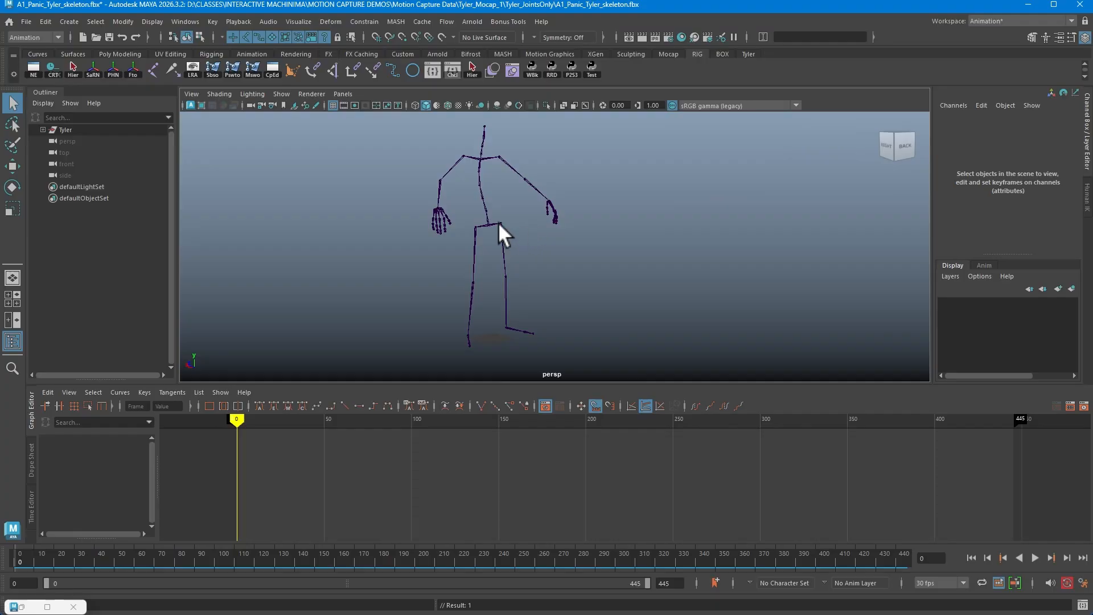
Step: Select the Hips joint and its entire joint hierarchy, expanding the Tyler skeleton in the Outliner
left_click(491, 228)
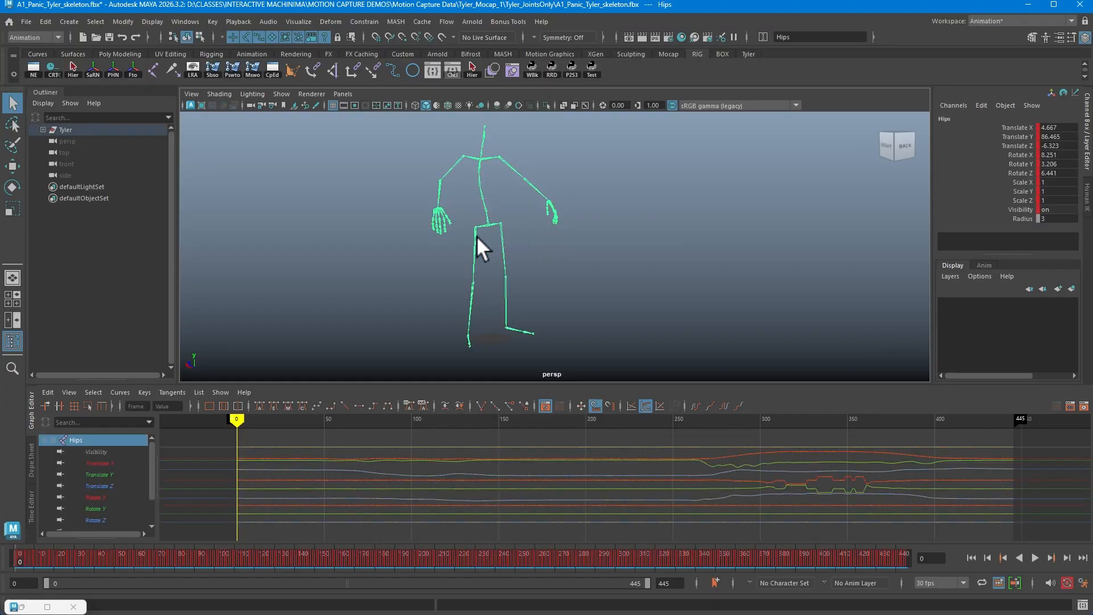
left_click(43, 129)
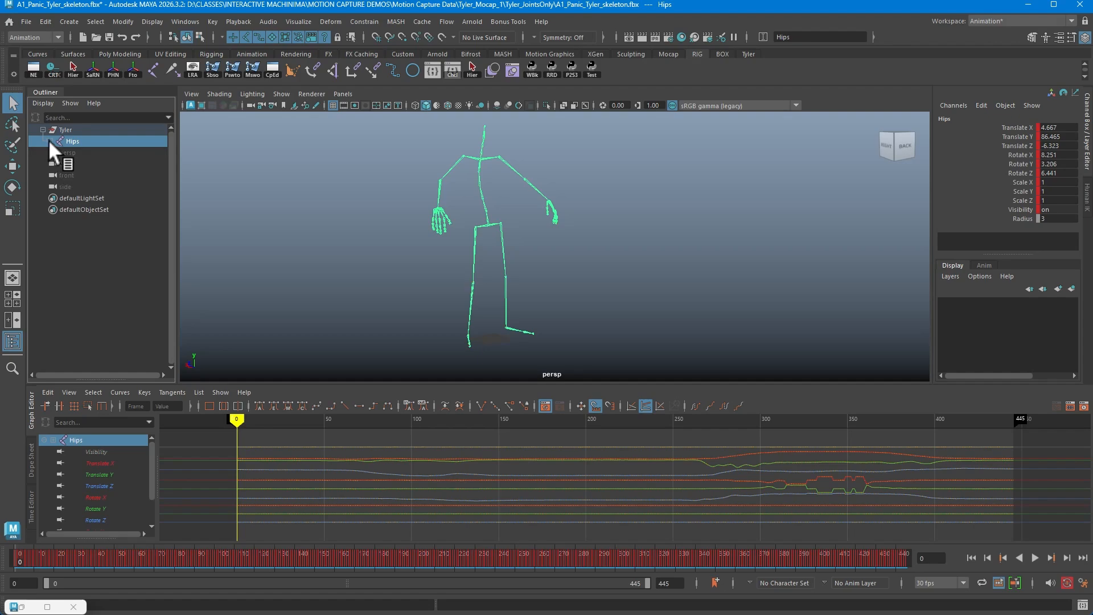
left_click(49, 141, "shift")
left_click(72, 65)
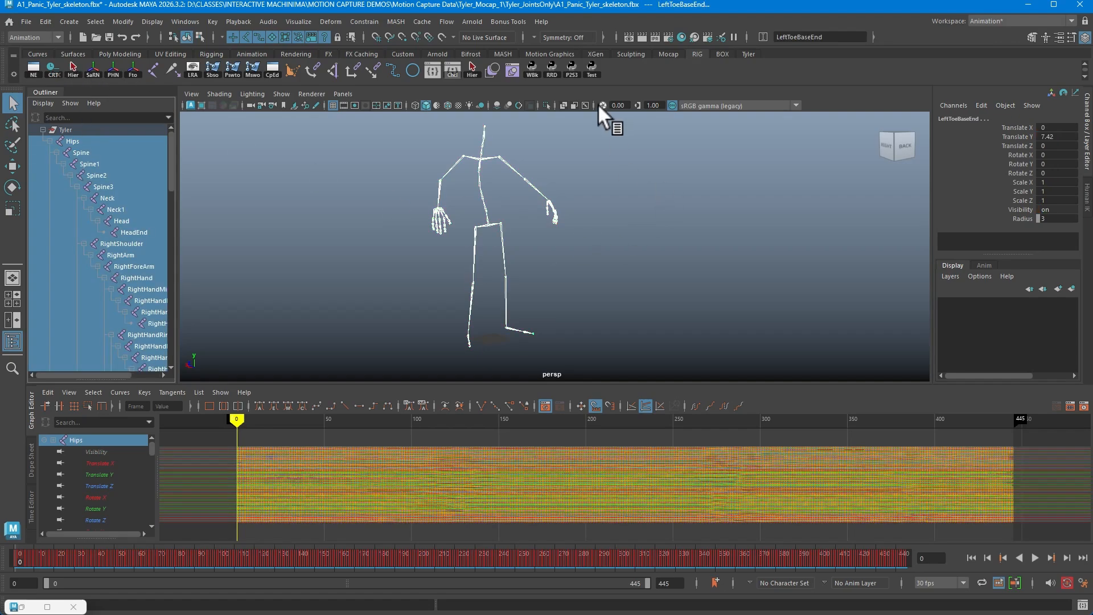
Step: Launch the Pose2Shelf window from the Test shelf button to check it, and close the window
left_click(590, 67)
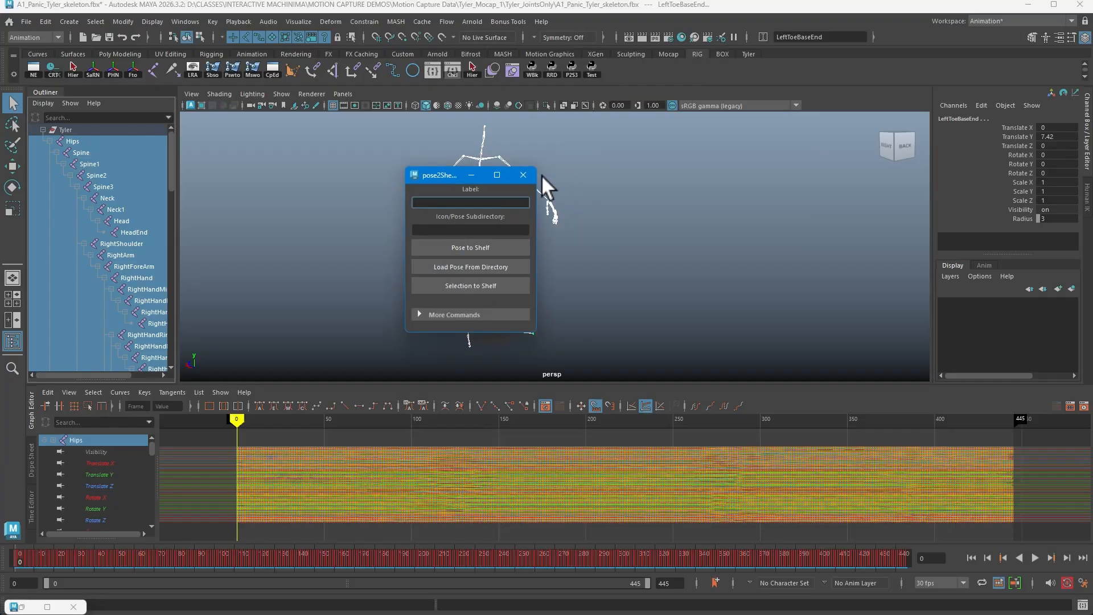
left_click(523, 175)
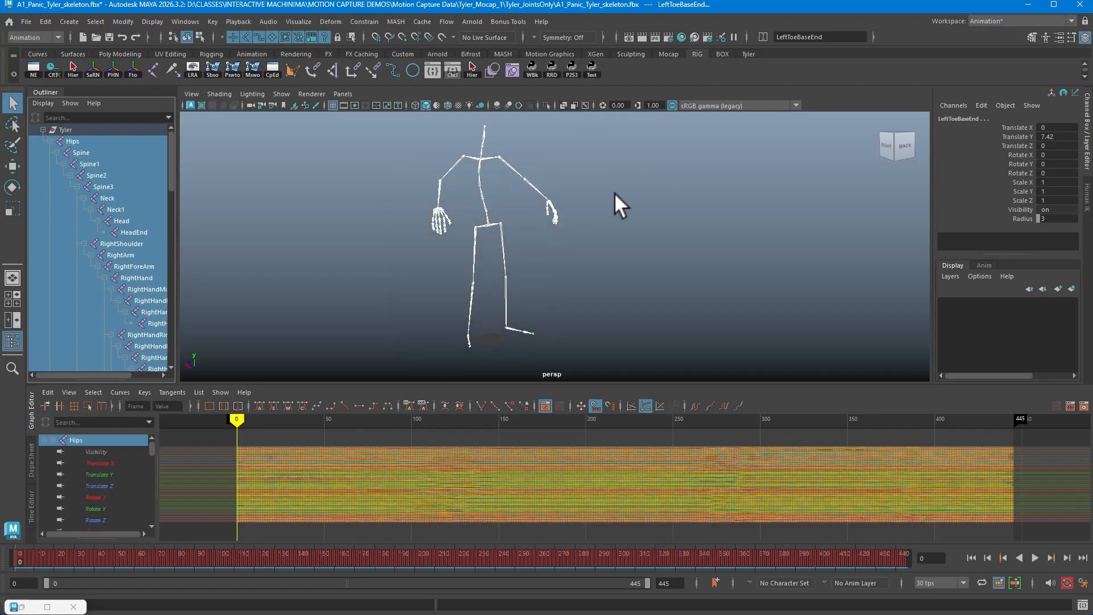
Step: Delete the Test button from the RIG shelf
right_click(586, 67)
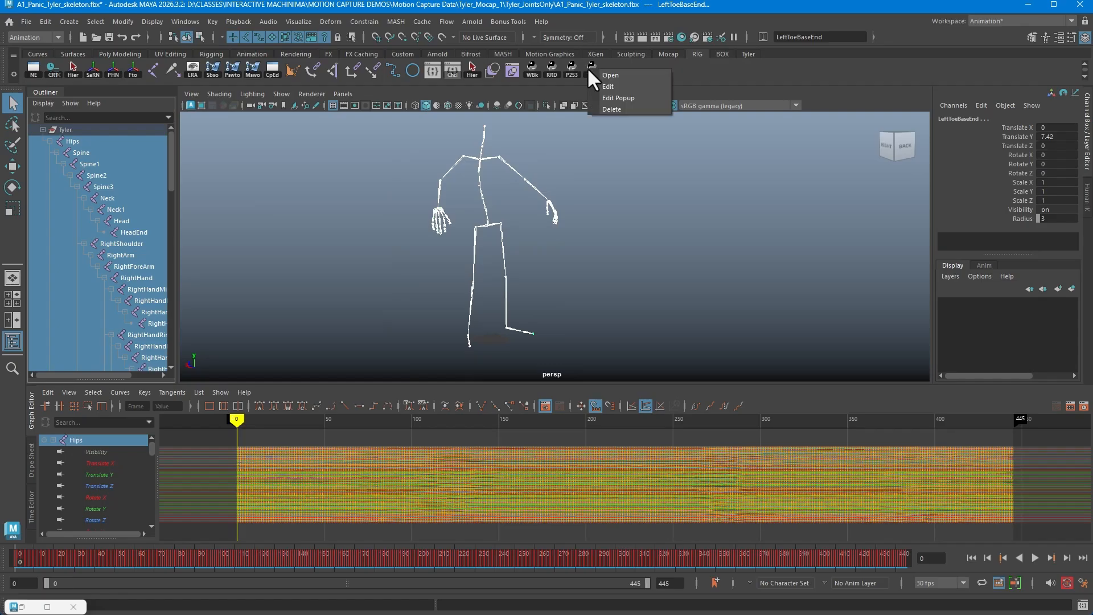
right_click(586, 65)
left_click(613, 109)
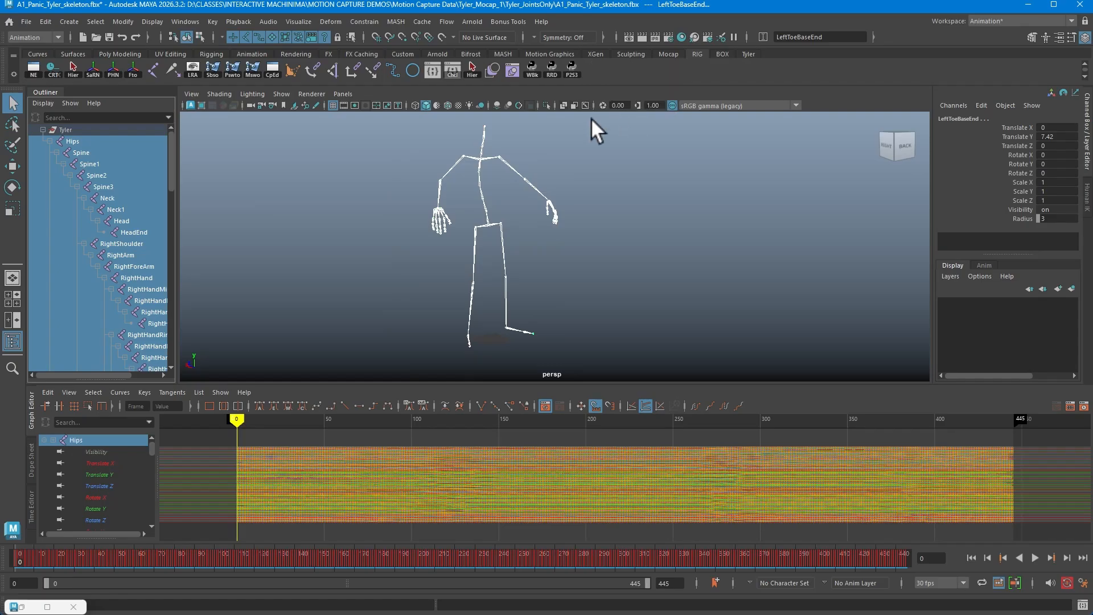
Step: Launch Pose2Shelf from the P2S3 shelf button and save the skeleton's frame 0 pose to the shelf with the label Rlx
left_click(571, 66)
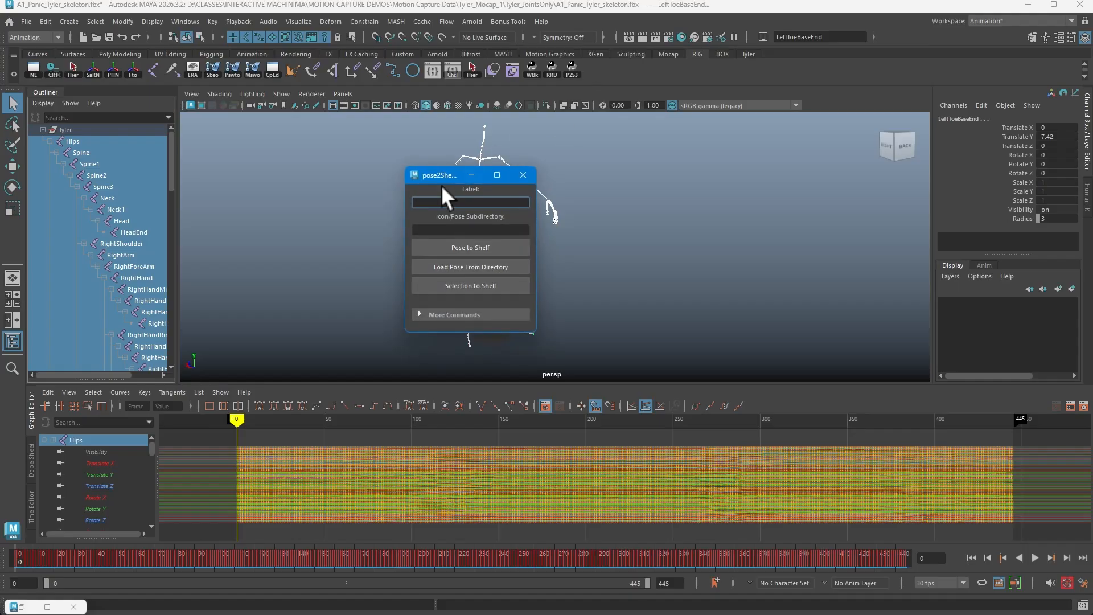
left_click_drag(430, 175, 642, 163)
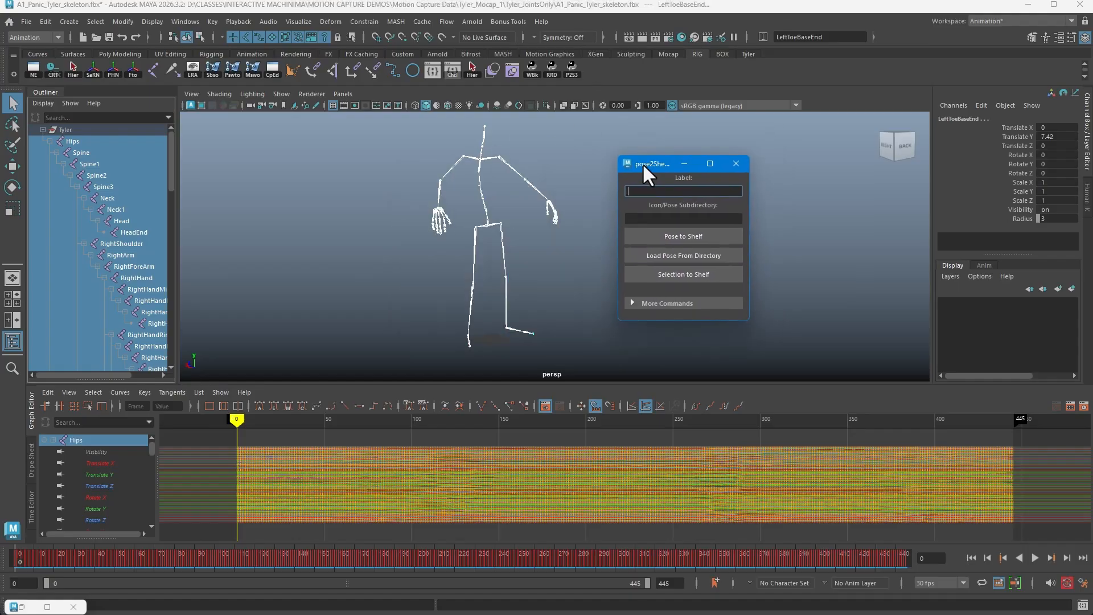
left_click(688, 219)
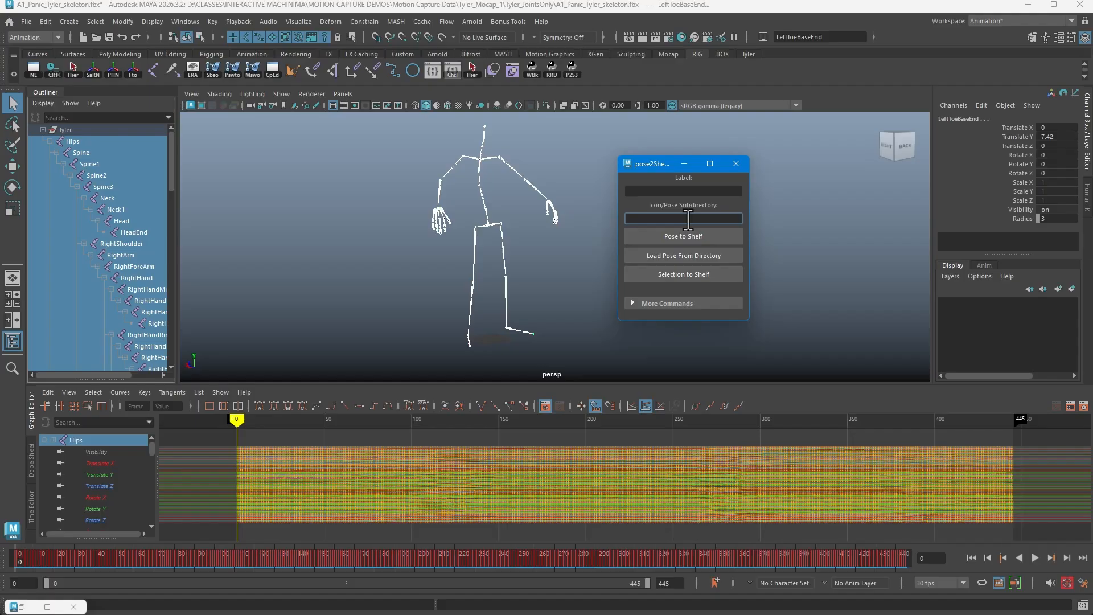
left_click(691, 191)
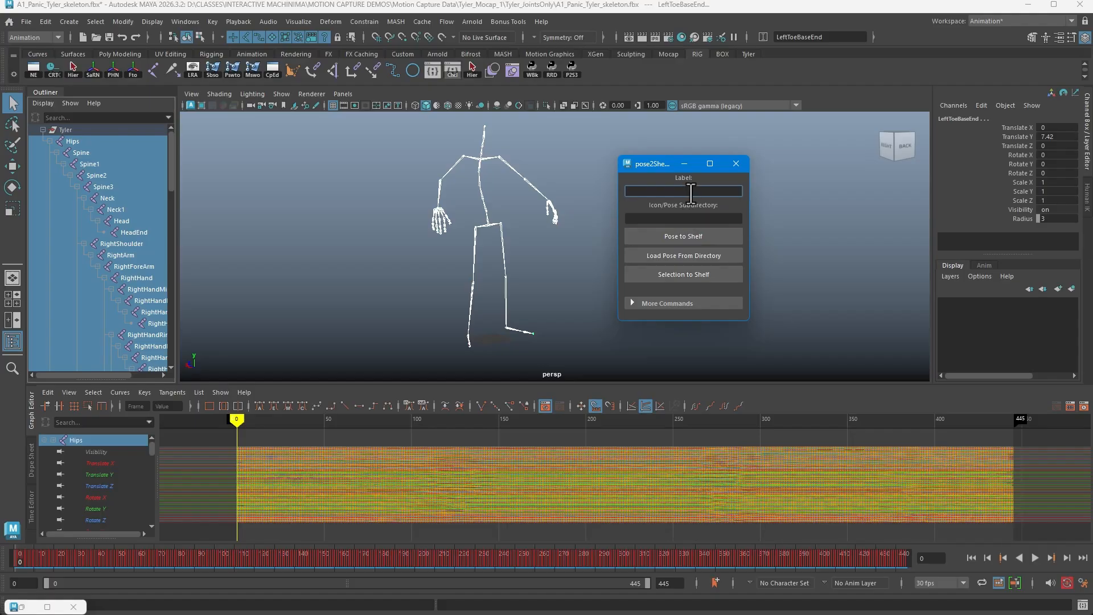
type("Ri")
key("BackSpace")
left_click(682, 234)
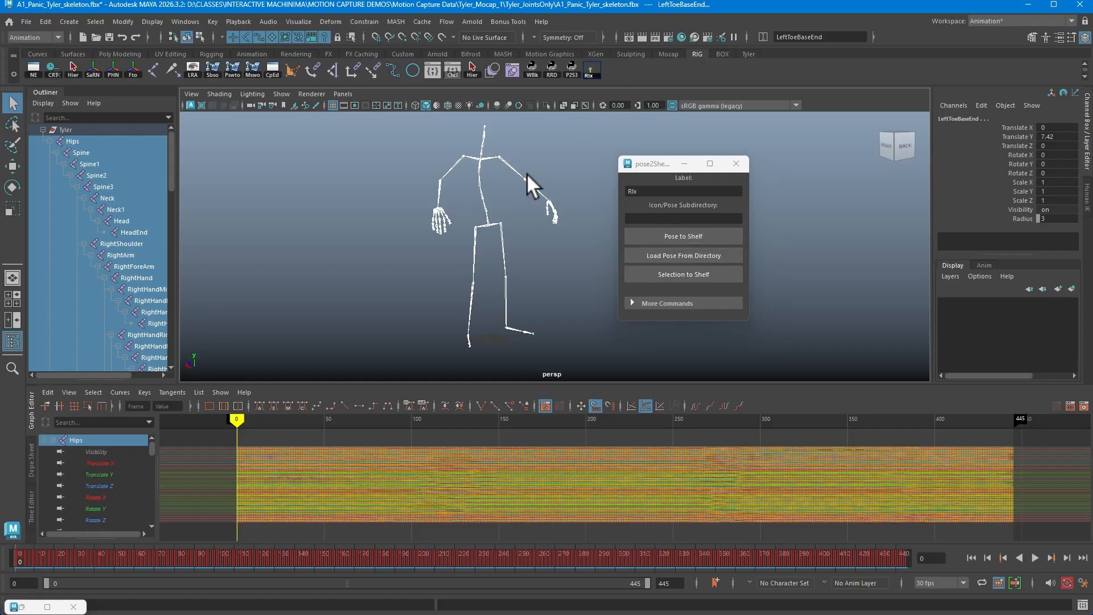
Step: Frame the skeleton closer from behind and save the frame 0 pose as a second Rlx shelf button with that view
right_click_drag(527, 173, 585, 184, "alt")
middle_click_drag(572, 163, 591, 150, "alt")
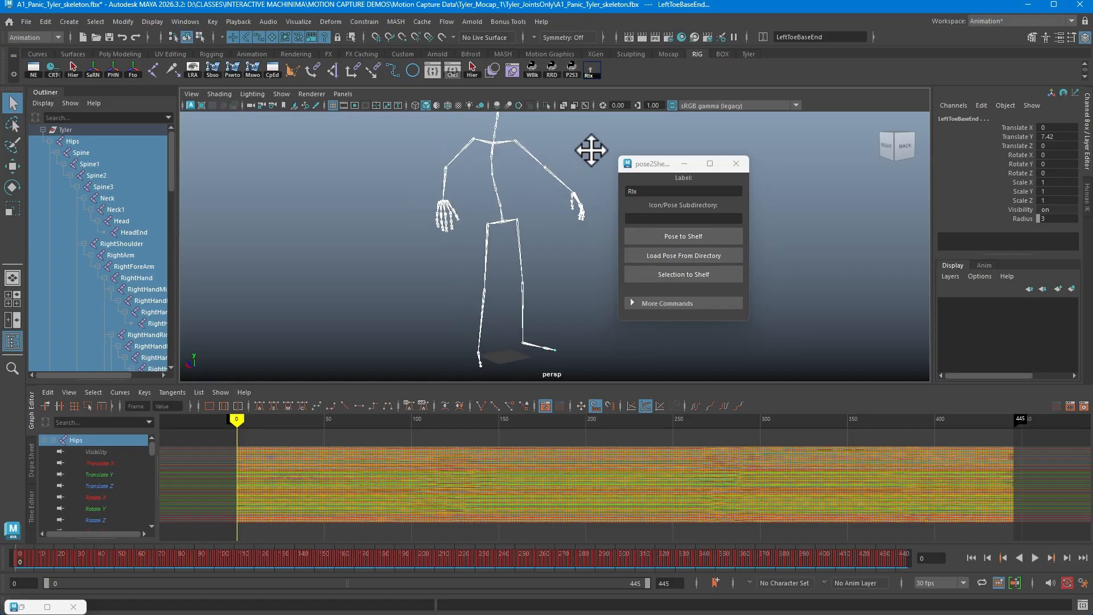
mouse_move(592, 150)
left_mouse_down("alt")
mouse_move(612, 157)
mouse_move(581, 143)
left_mouse_up("alt")
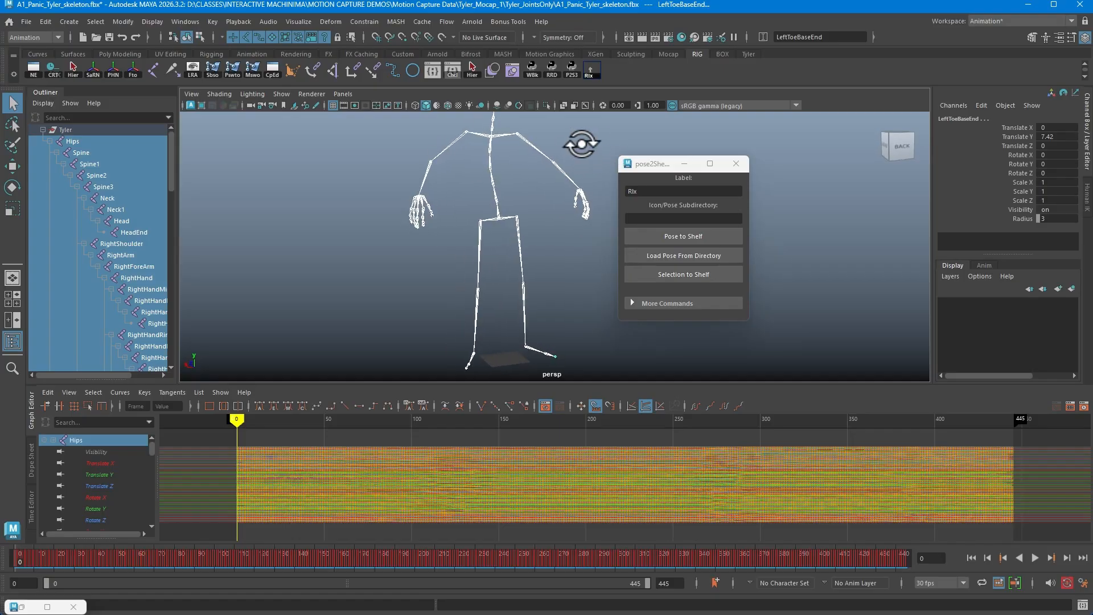
left_click(695, 234)
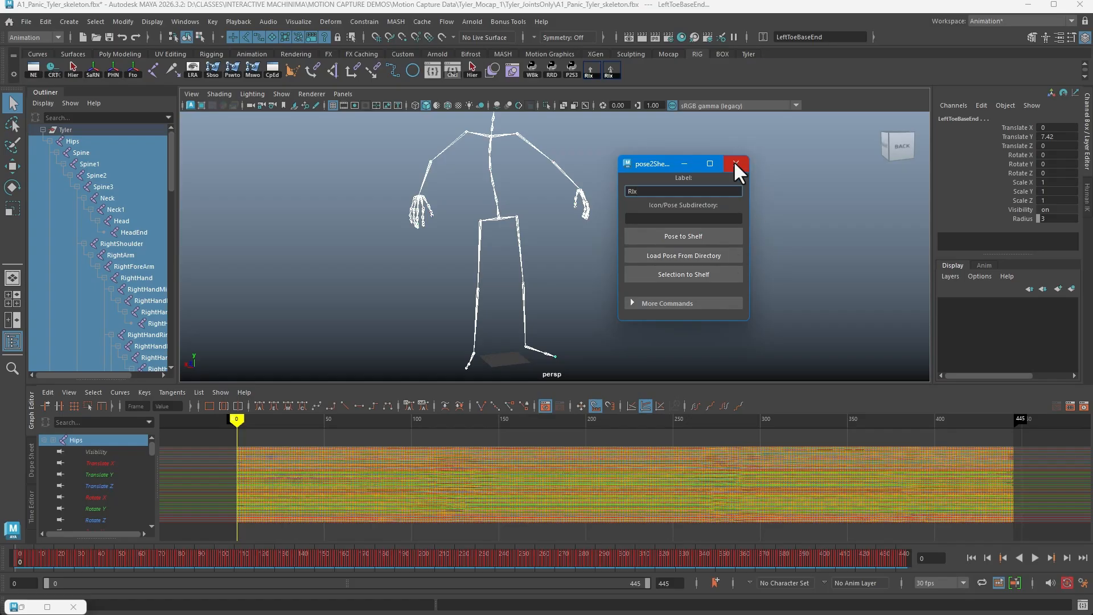
Step: Move to frame 38 and delete the skeleton's keys on frames 39 to 41 and 35 to 37 in the Graph Editor
left_click_drag(237, 419, 303, 422)
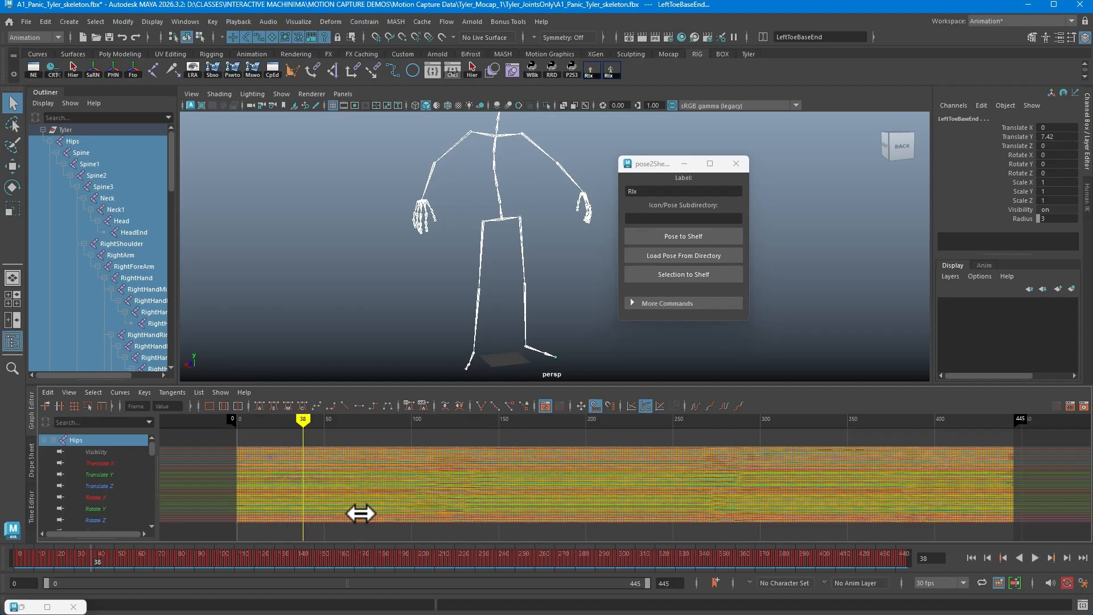
scroll(349, 507, "up", 5)
right_click_drag(354, 503, 563, 488, "alt")
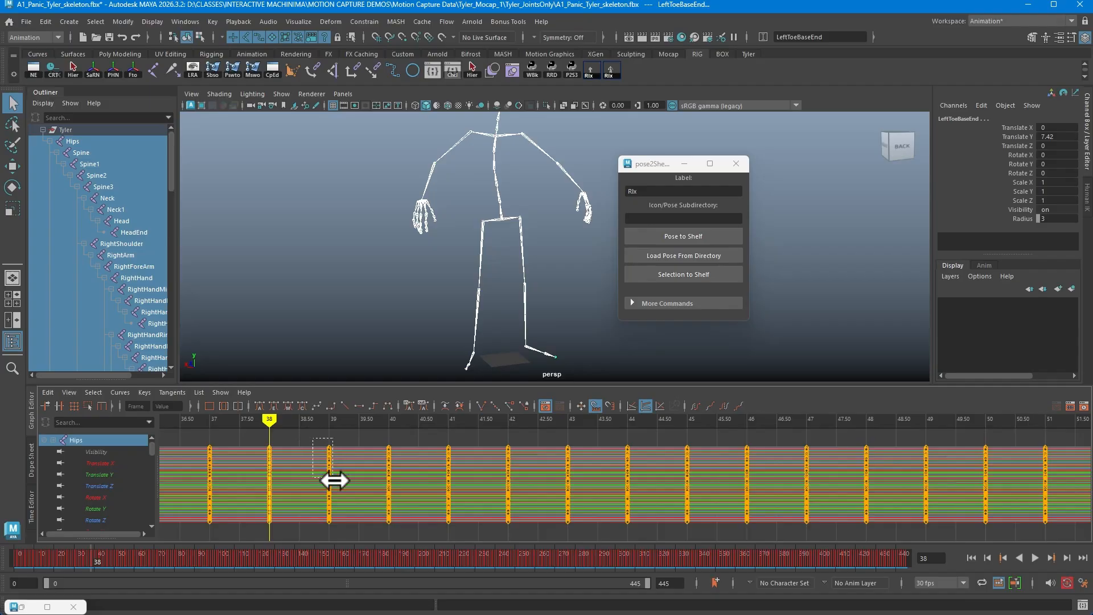
left_click_drag(314, 476, 457, 529)
key("Delete")
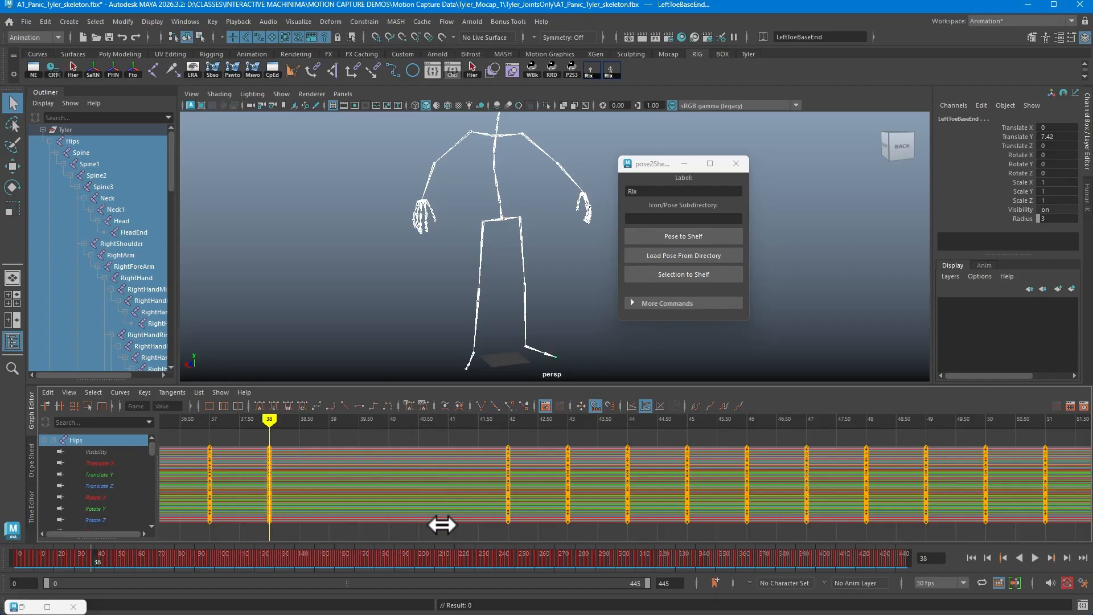
middle_click_drag(398, 503, 532, 500, "alt")
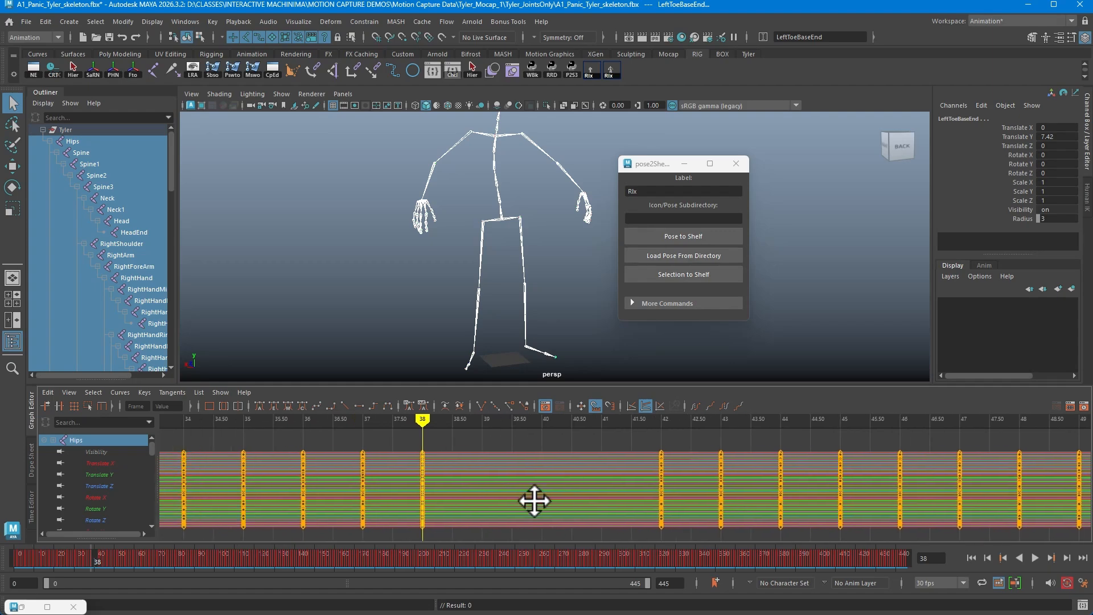
left_click_drag(395, 440, 225, 530)
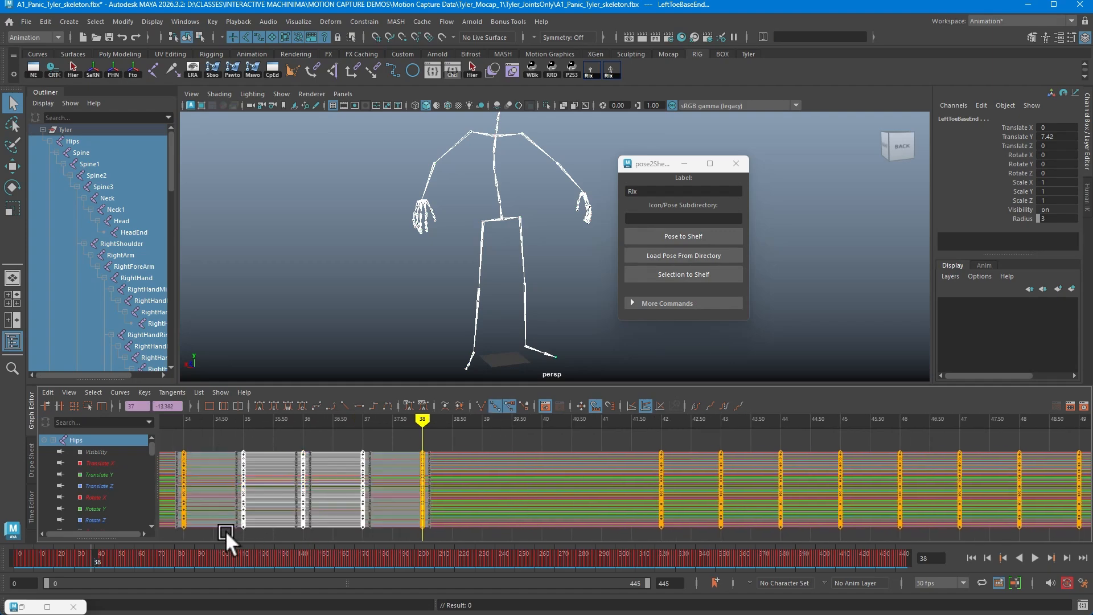
key("Delete")
Step: Apply the second saved Rlx pose to the skeleton at frame 38 and scrub the time marker to check it
left_click_drag(436, 410, 422, 439)
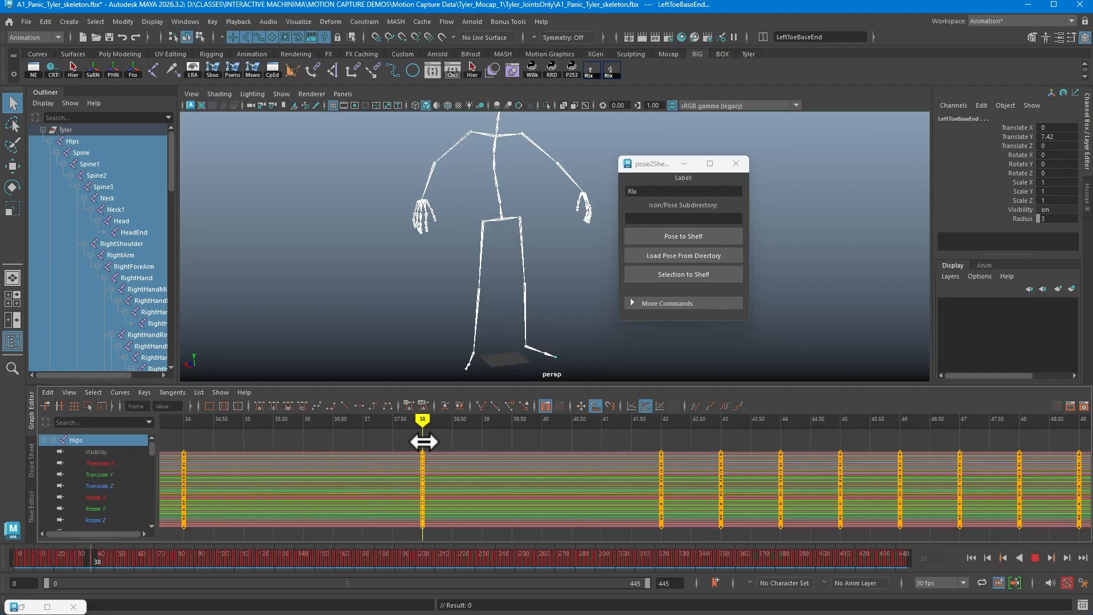
left_click(607, 67)
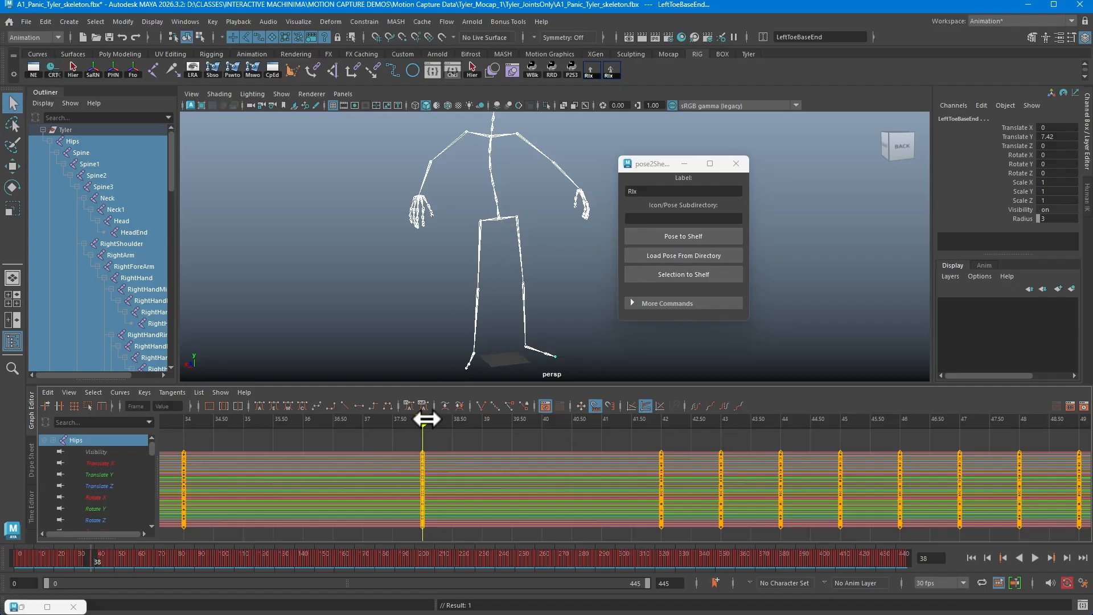
mouse_move(423, 419)
left_mouse_down()
mouse_move(134, 419)
mouse_move(147, 458)
mouse_move(689, 505)
mouse_move(155, 449)
mouse_move(520, 505)
mouse_move(410, 488)
mouse_move(421, 481)
left_mouse_up()
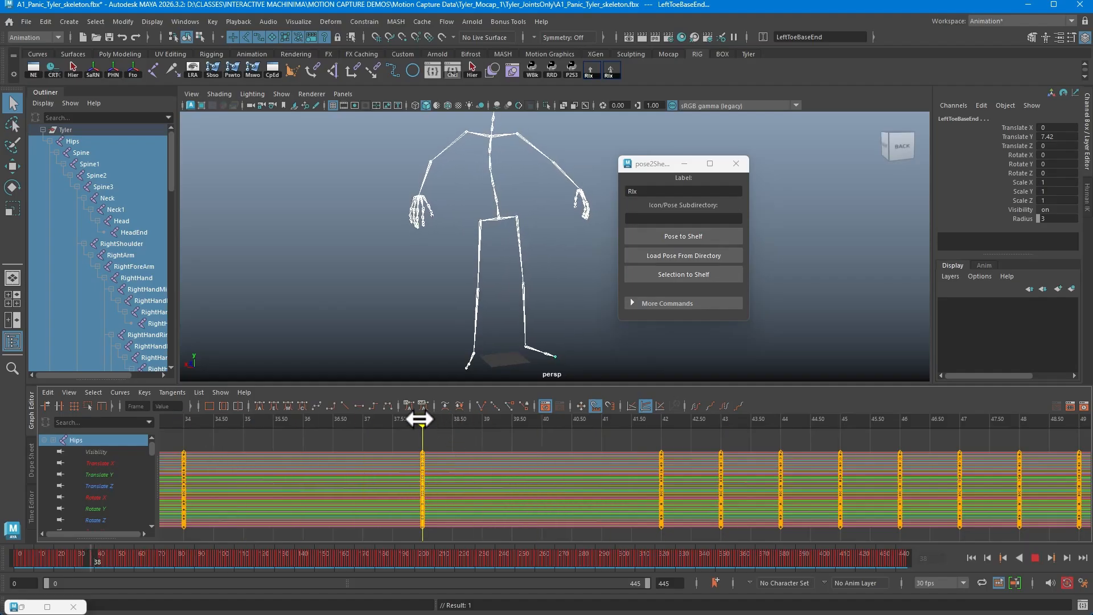
Step: Move to frame 67 and apply a saved Rlx pose from the shelf to the skeleton
mouse_move(646, 486)
right_mouse_down("alt+shift")
mouse_move(596, 476)
mouse_move(637, 473)
mouse_move(627, 491)
right_mouse_up("alt+shift")
right_click_drag(702, 501, 552, 492, "alt+shift")
left_click_drag(678, 421, 829, 429)
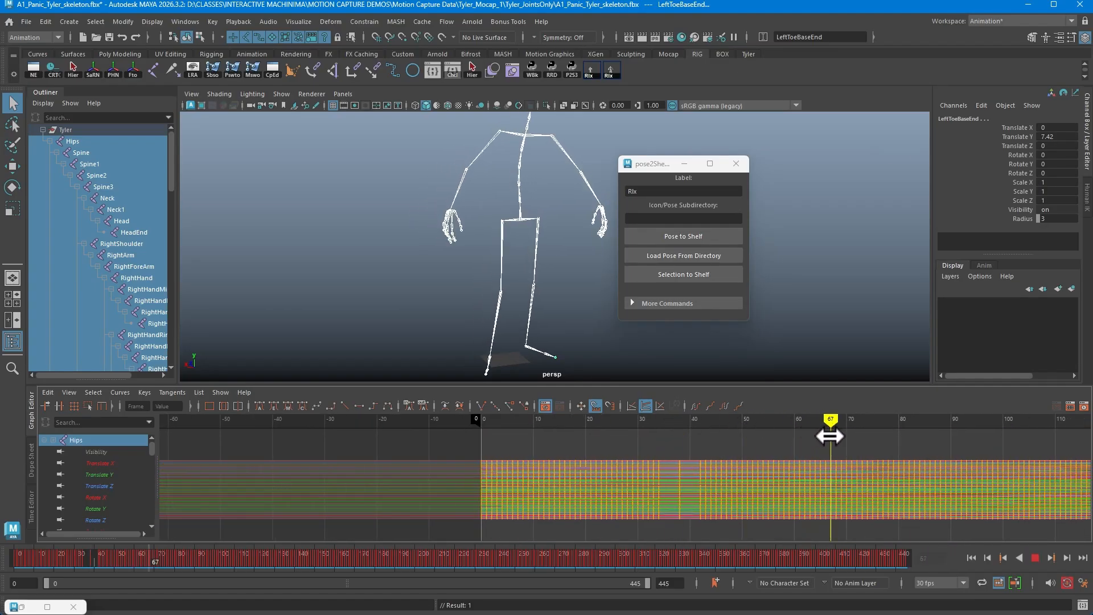
left_click(603, 67)
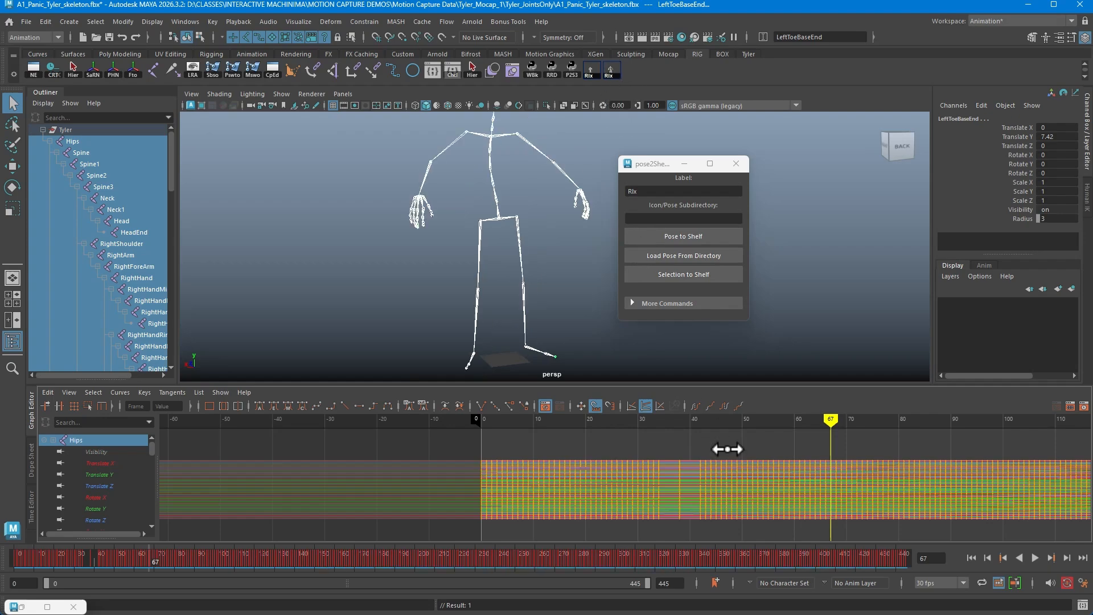
right_click_drag(719, 449, 776, 467, "alt+shift")
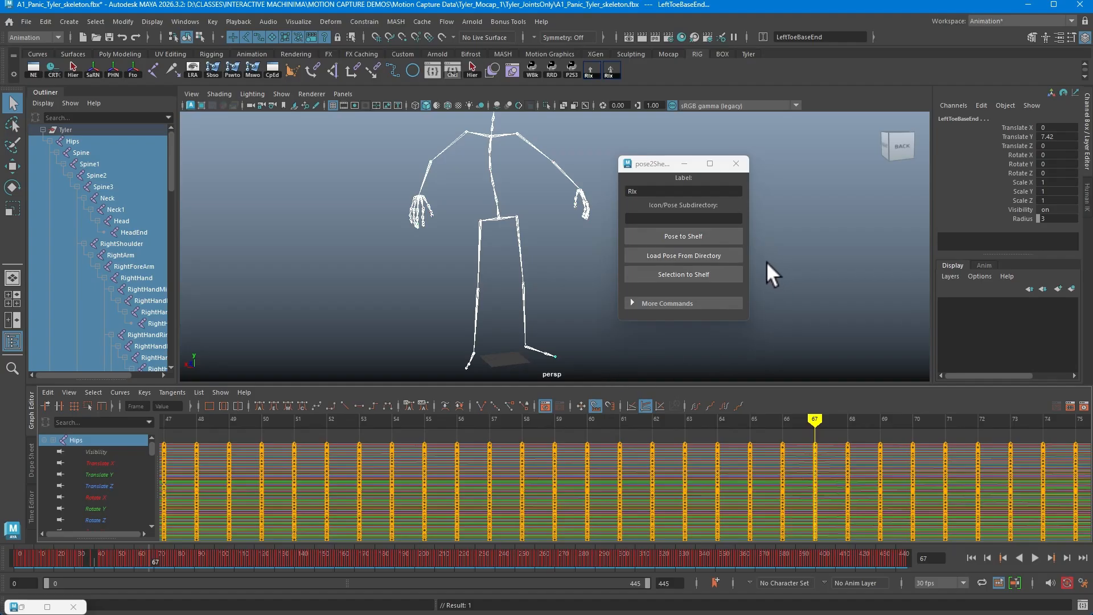
Step: Save the joint selection to the shelf as an Rlx button, clear the selection, and restore it with that button
left_click(698, 274)
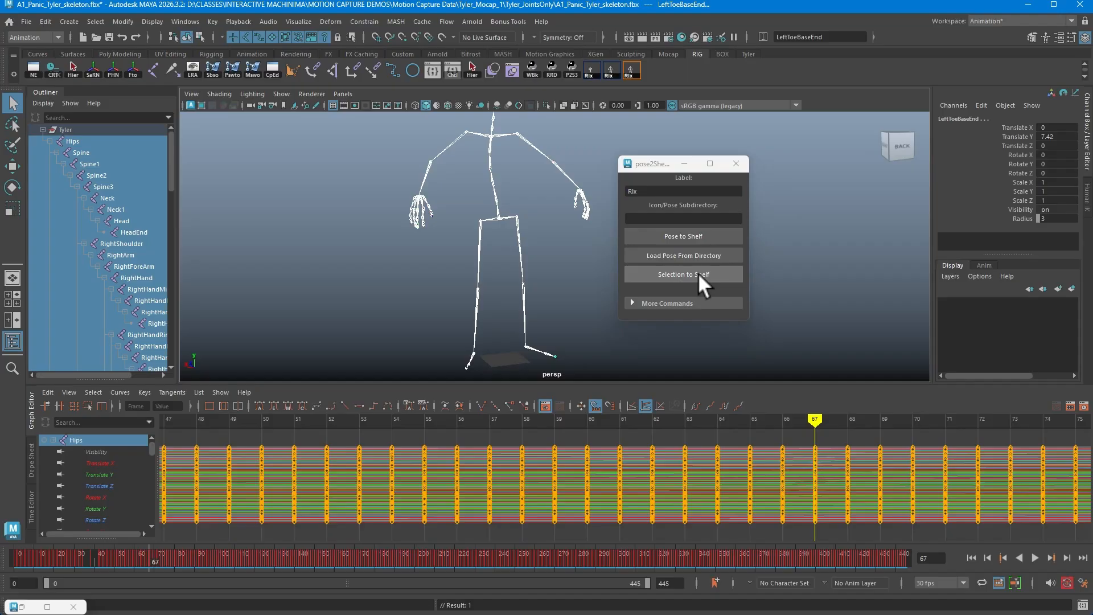
left_click(555, 223)
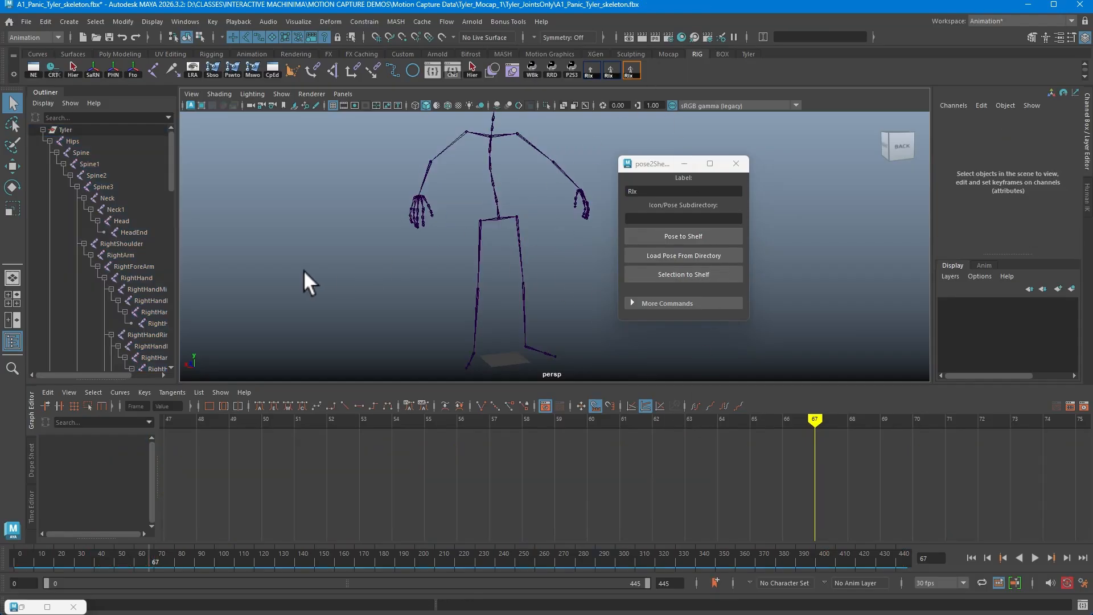
left_click(70, 140)
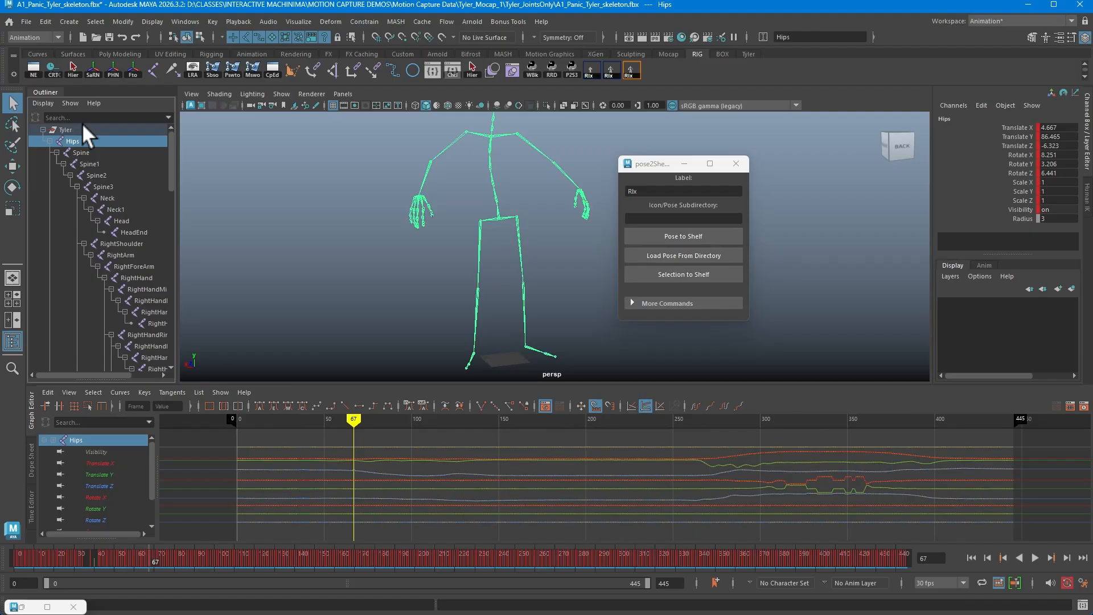
left_click(70, 61)
left_click(235, 190)
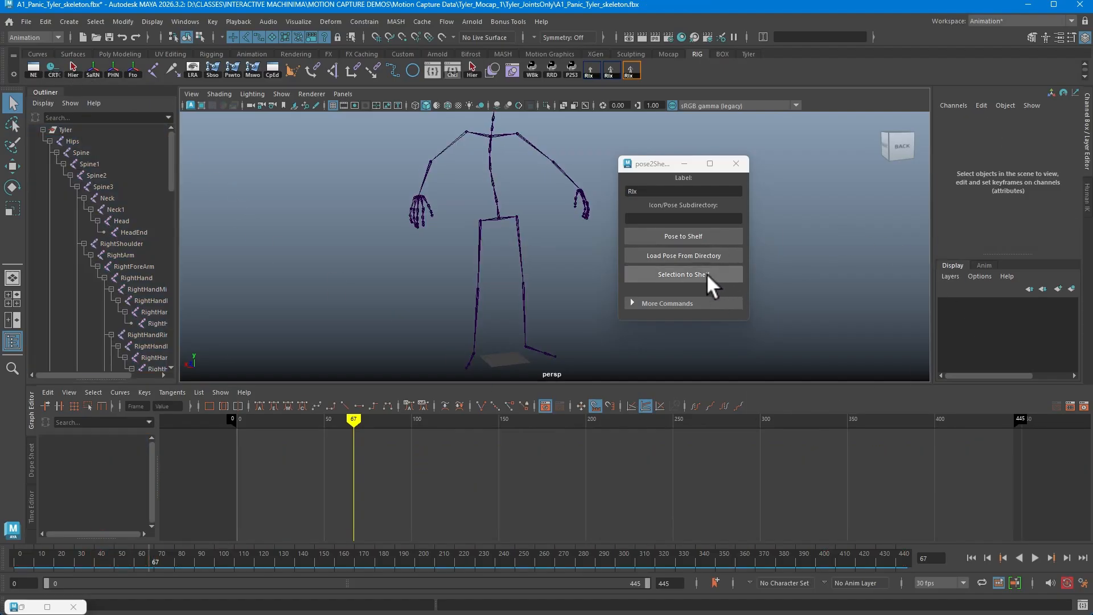
left_click(629, 69)
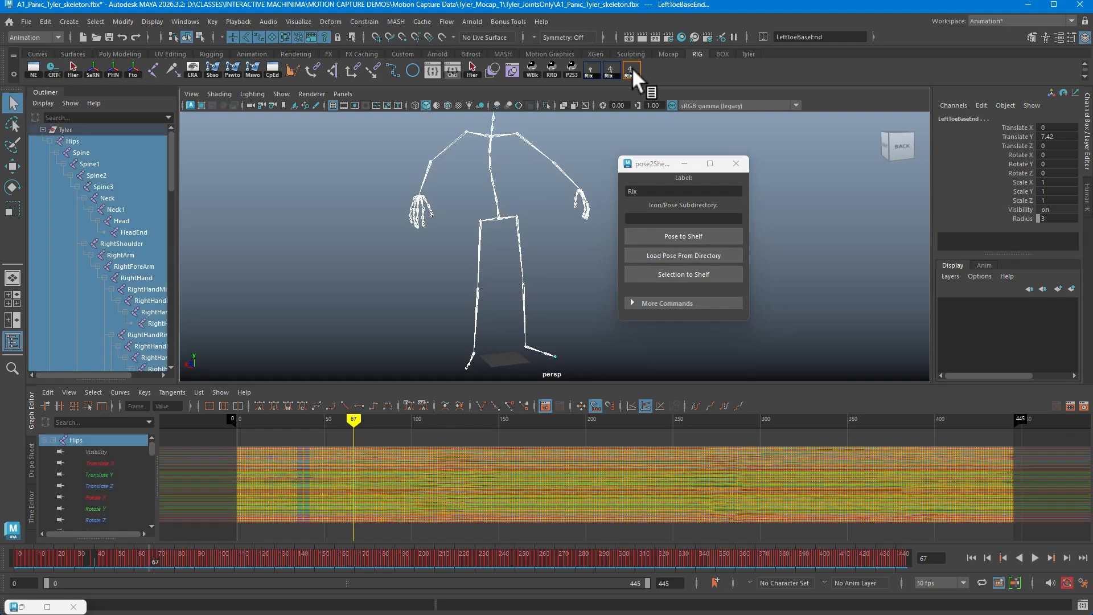
Step: Expand Pose2Shelf's additional commands and move to frame 117 with the whole skeleton in view
left_click(633, 303)
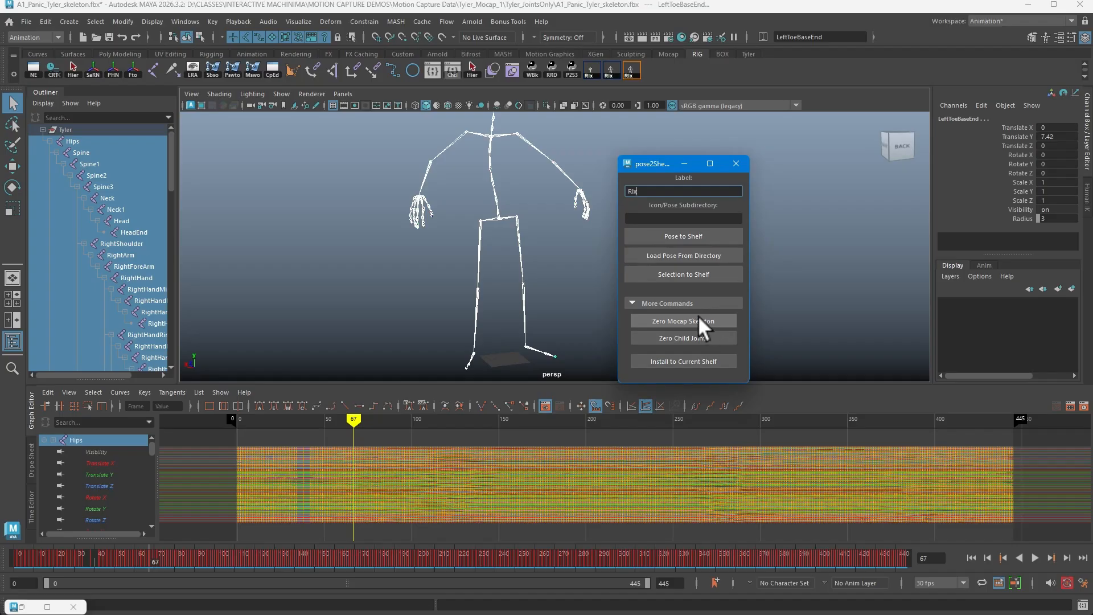
left_click_drag(554, 278, 540, 251, "alt")
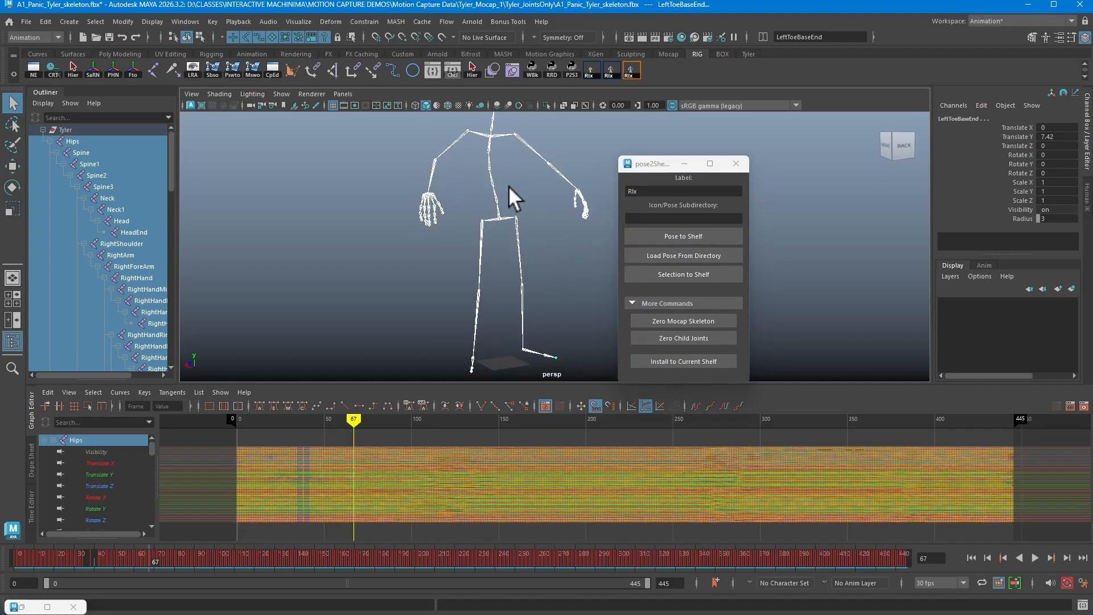
right_click_drag(593, 324, 581, 267, "alt")
left_click_drag(581, 268, 626, 274, "alt")
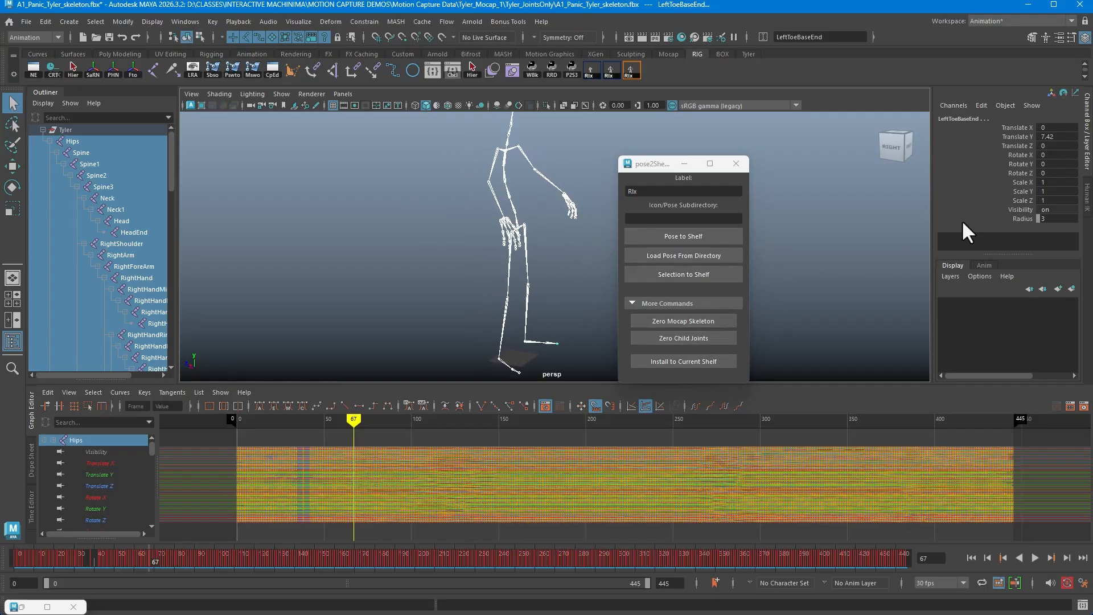
left_click_drag(470, 279, 435, 282, "alt")
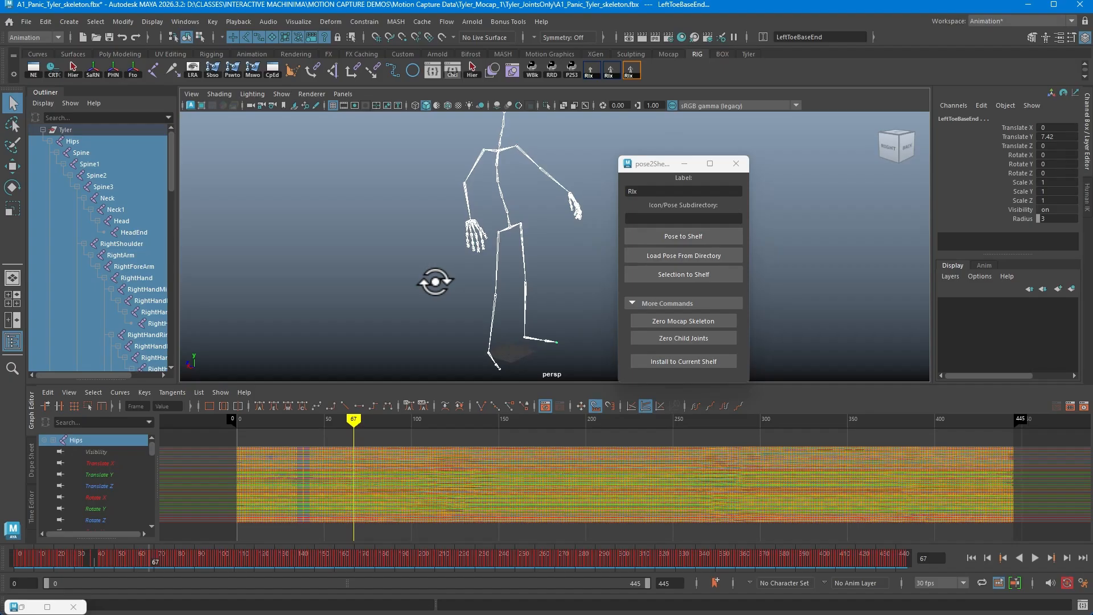
left_click_drag(359, 420, 441, 419)
middle_click_drag(394, 235, 395, 235, "alt")
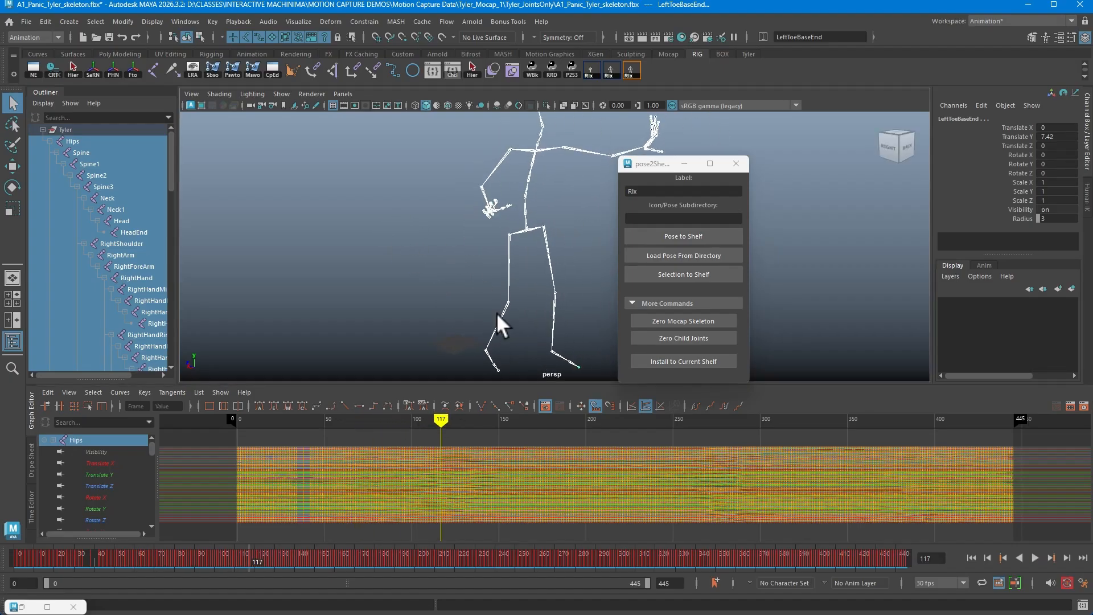
right_click_drag(411, 291, 349, 287, "alt")
middle_click_drag(414, 288, 392, 302, "alt")
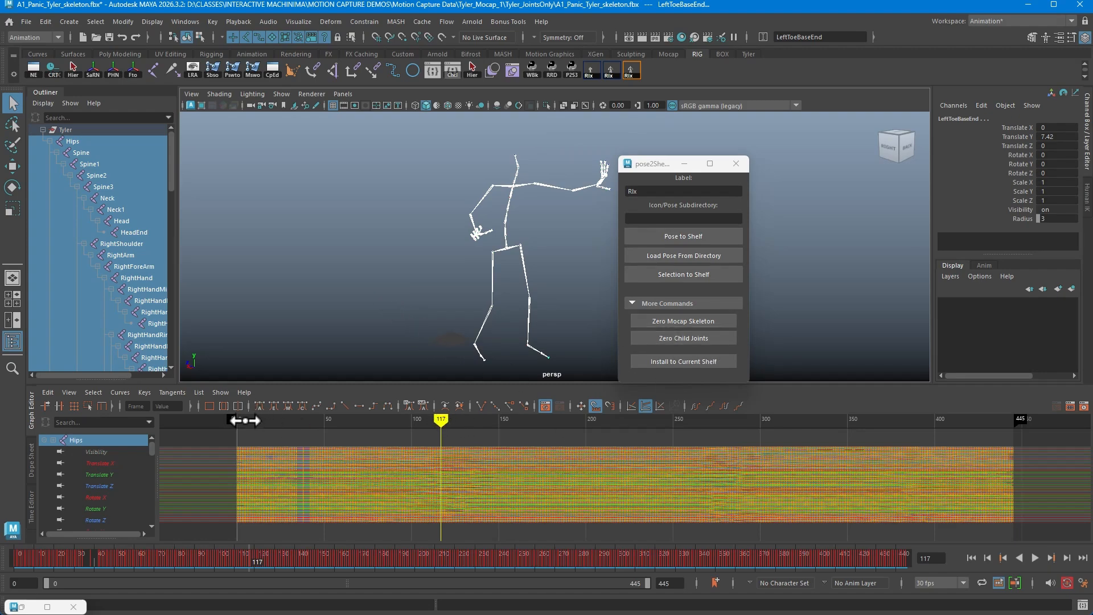
Step: Zero the mocap skeleton at frame 117 and inspect the rotations of the LeftArm and RightForeArm joints
left_click(705, 318)
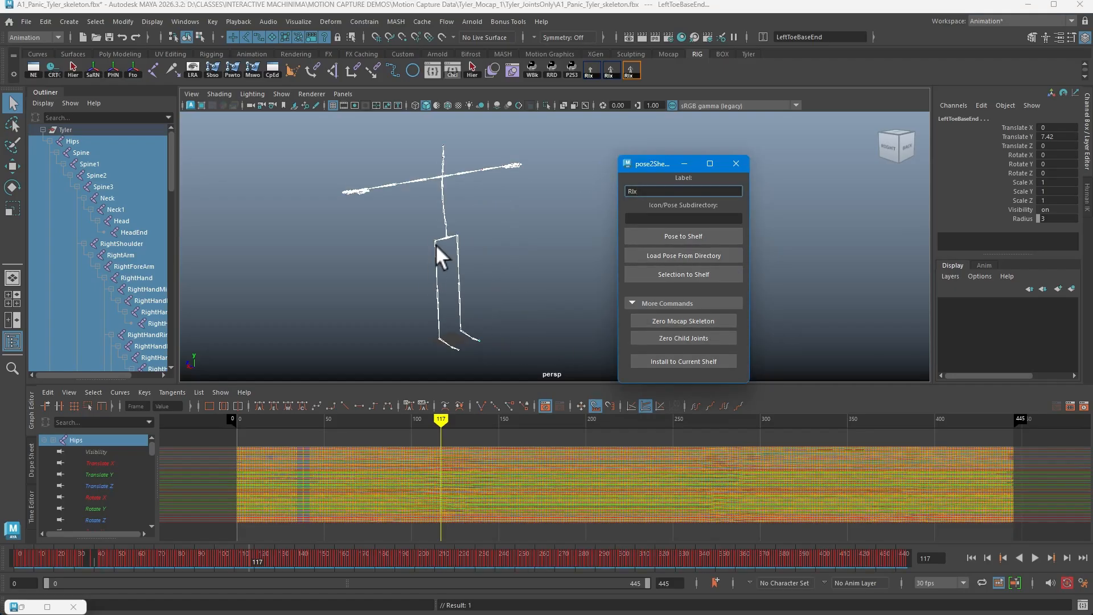
left_click(469, 170)
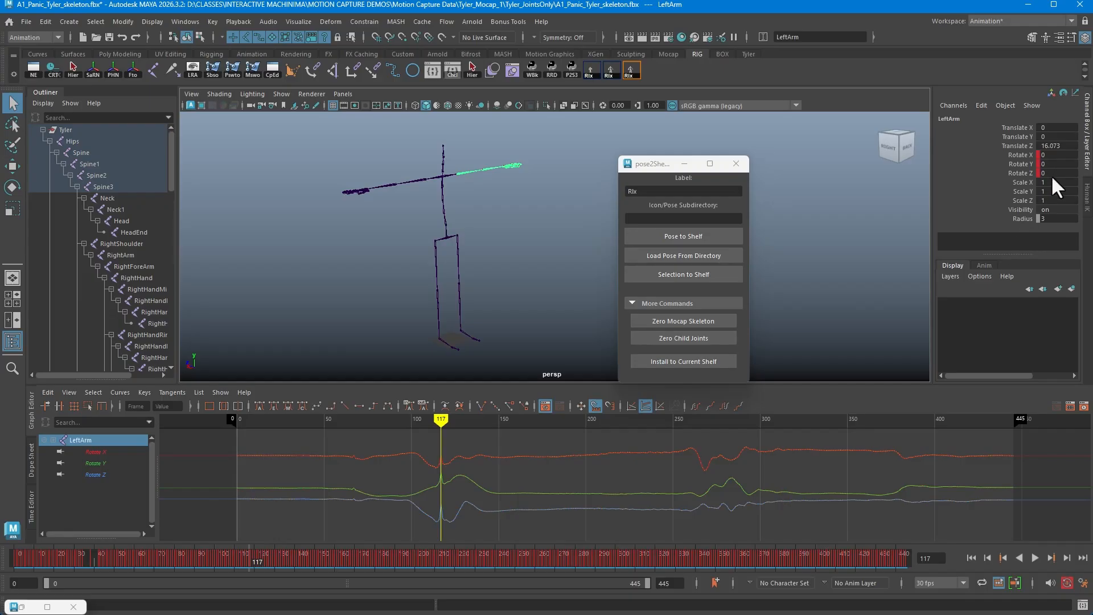
left_click(389, 183)
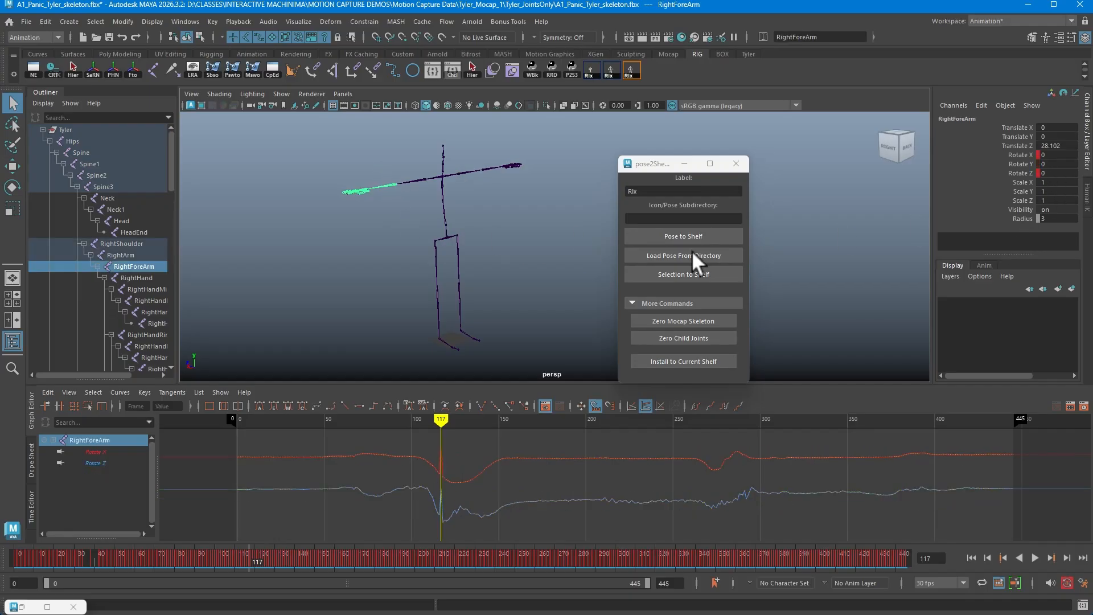
Step: Move to frame 0, select all joints with the saved Rlx selection, and zero the mocap skeleton there
left_click(527, 241)
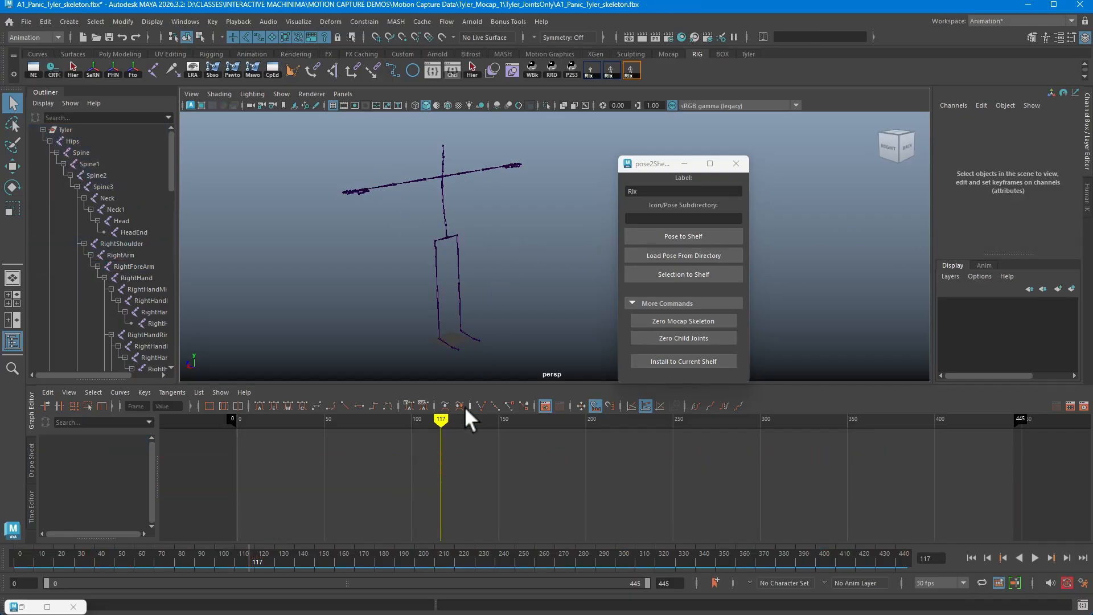
mouse_move(442, 420)
left_mouse_down()
mouse_move(271, 410)
mouse_move(751, 446)
mouse_move(334, 417)
mouse_move(419, 419)
mouse_move(365, 417)
left_mouse_up()
mouse_move(341, 415)
left_mouse_down()
mouse_move(498, 426)
mouse_move(236, 415)
left_mouse_up()
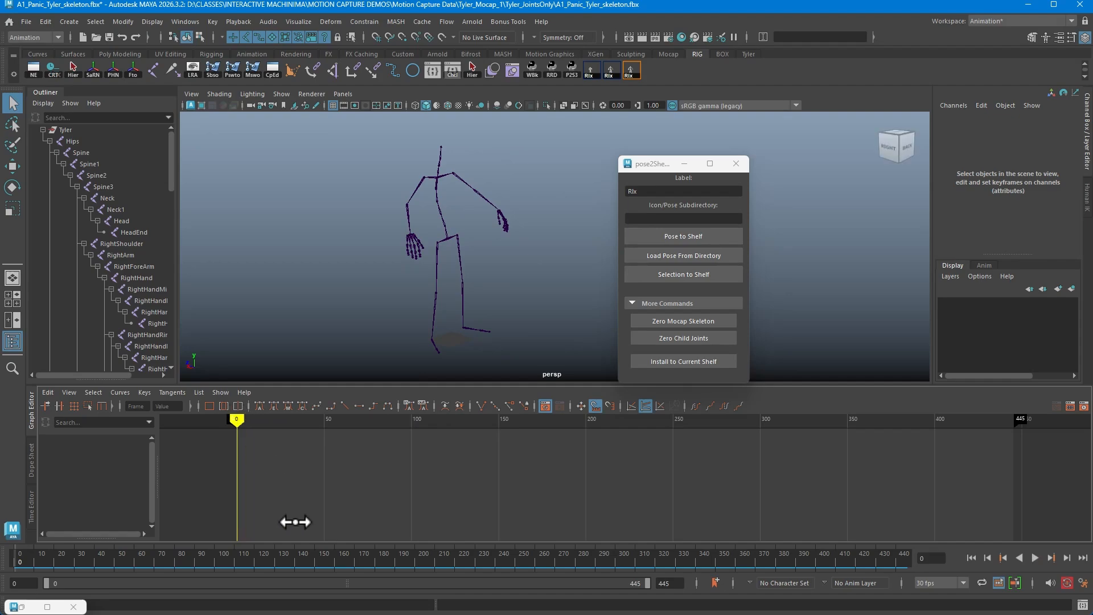
left_click(630, 68)
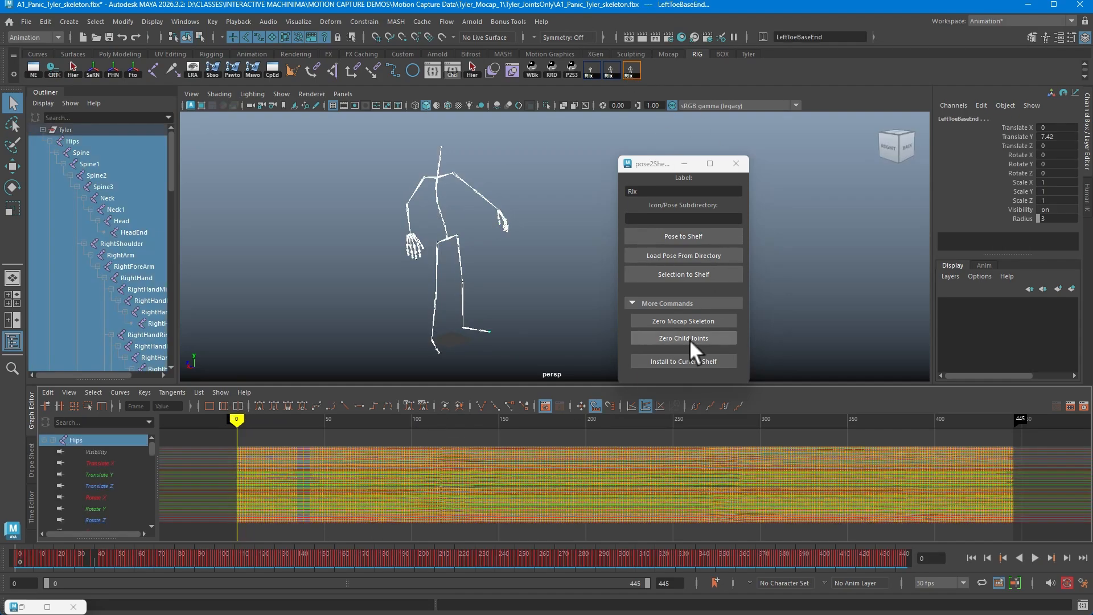
left_click(687, 320)
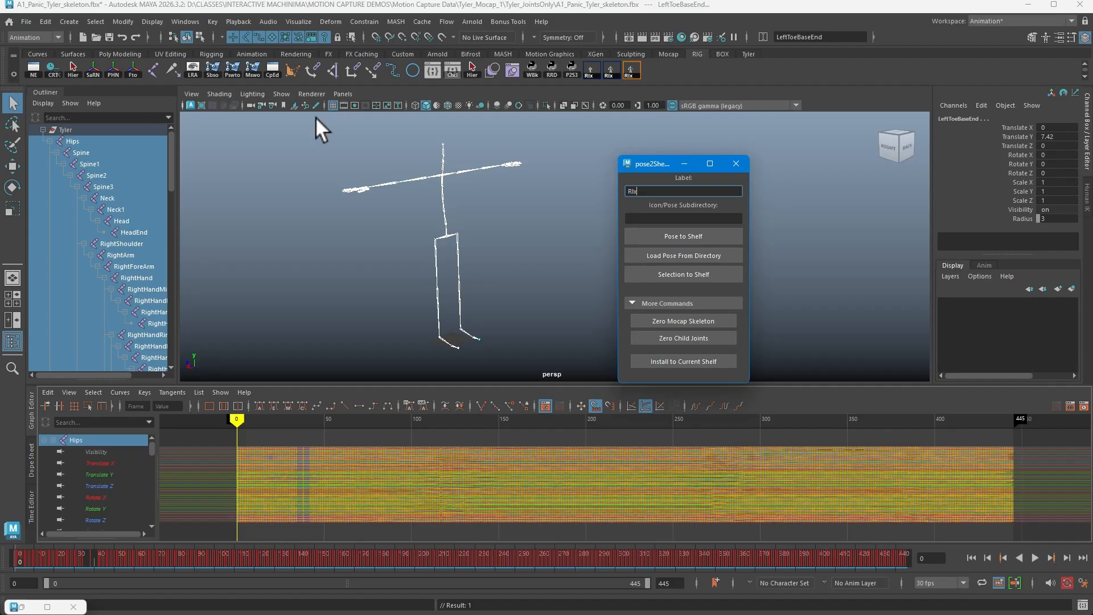
Step: Delete the existing Tyler shelf and confirm its removal
left_click(747, 54)
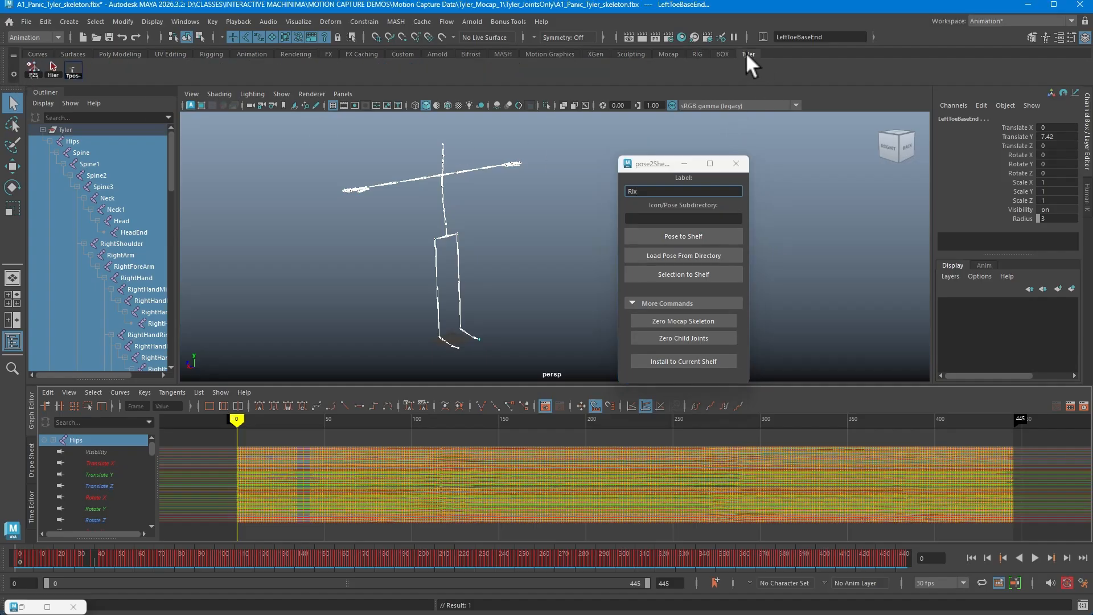
left_click(14, 74)
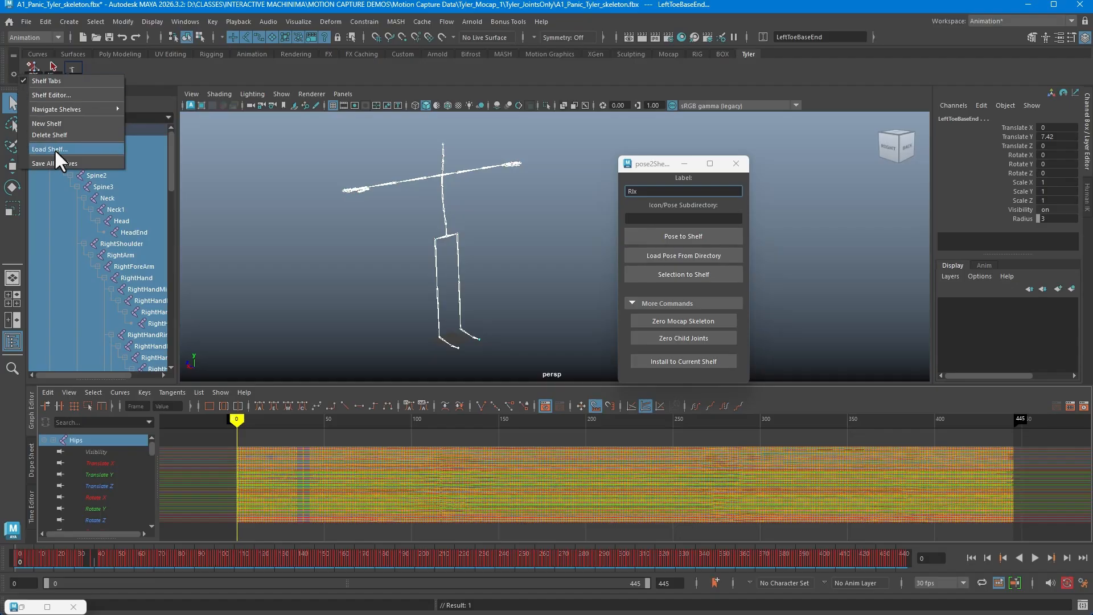
left_click(61, 136)
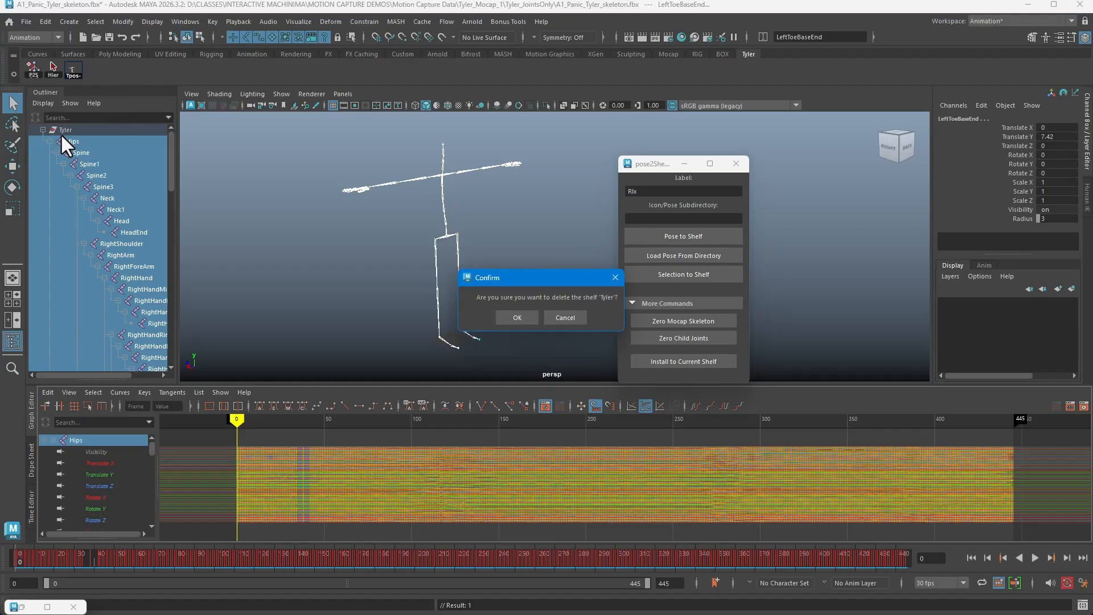
left_click(517, 318)
Step: Create a new empty shelf named Tyler
left_click(697, 54)
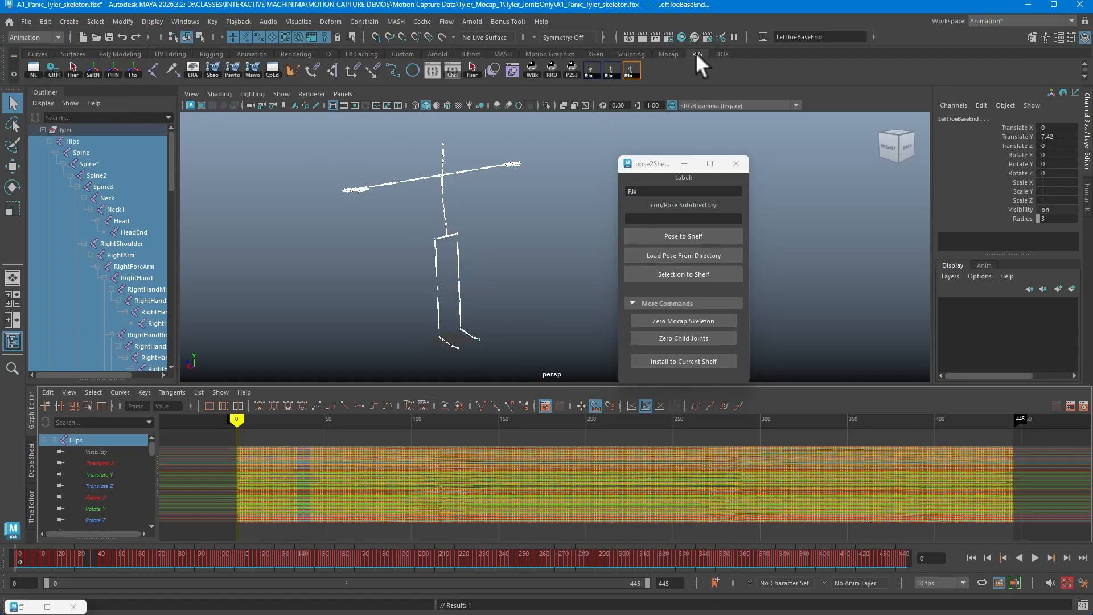
left_click(14, 73)
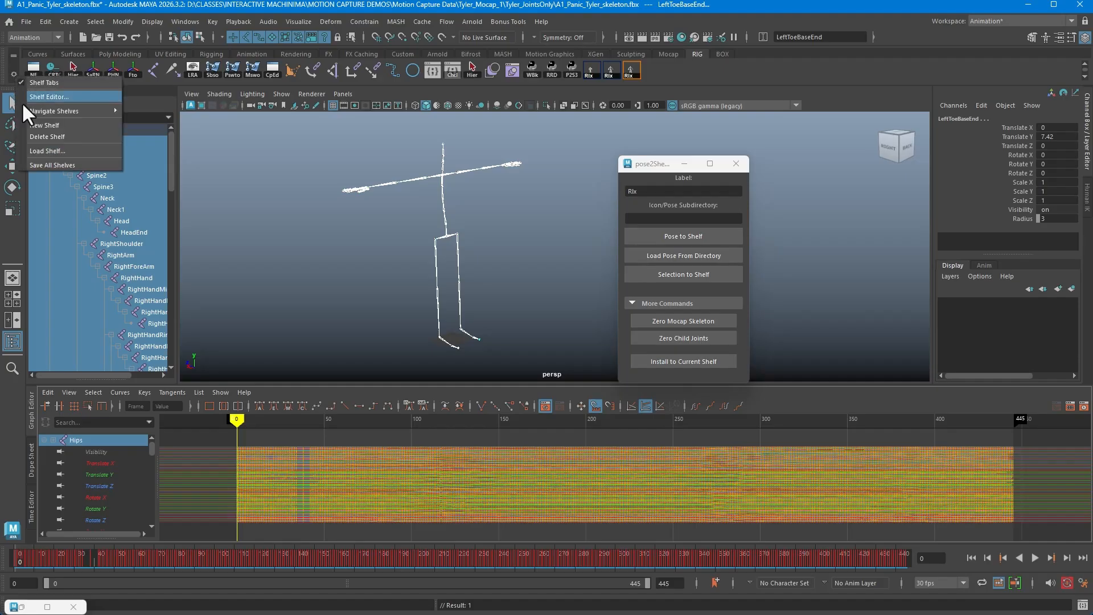
left_click(59, 122)
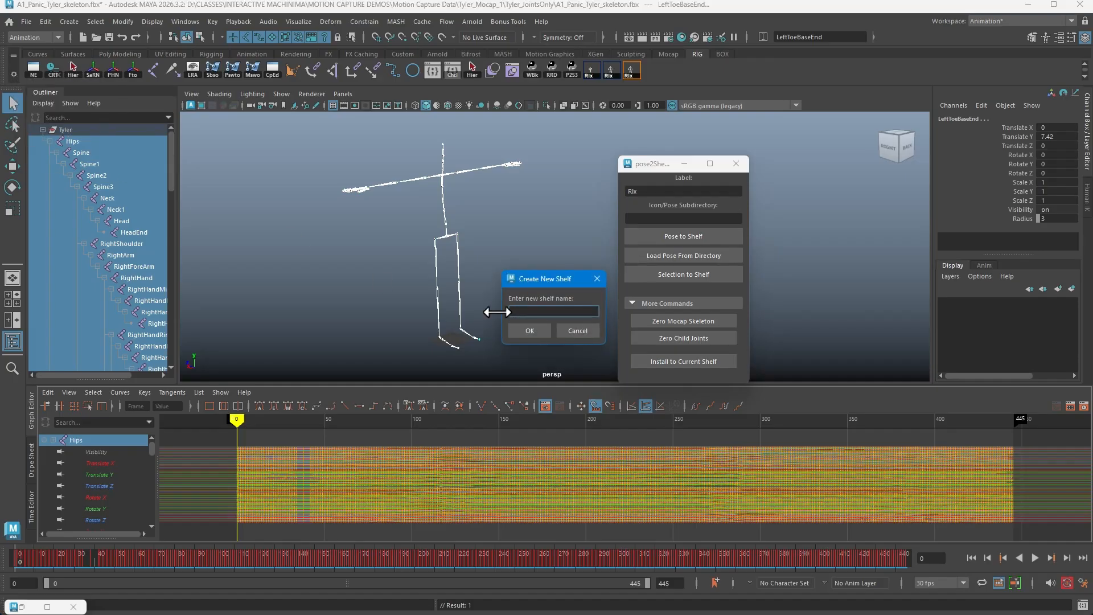
type("Tyler")
left_click(529, 331)
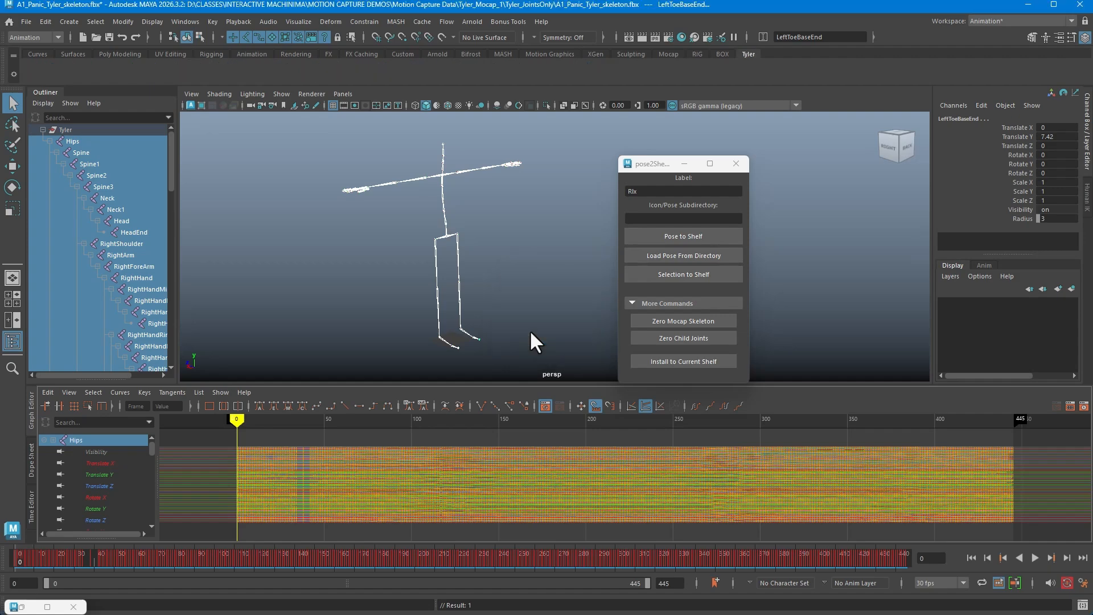
Step: Install Pose2Shelf as a button on the new Tyler shelf
left_click_drag(654, 162, 624, 137)
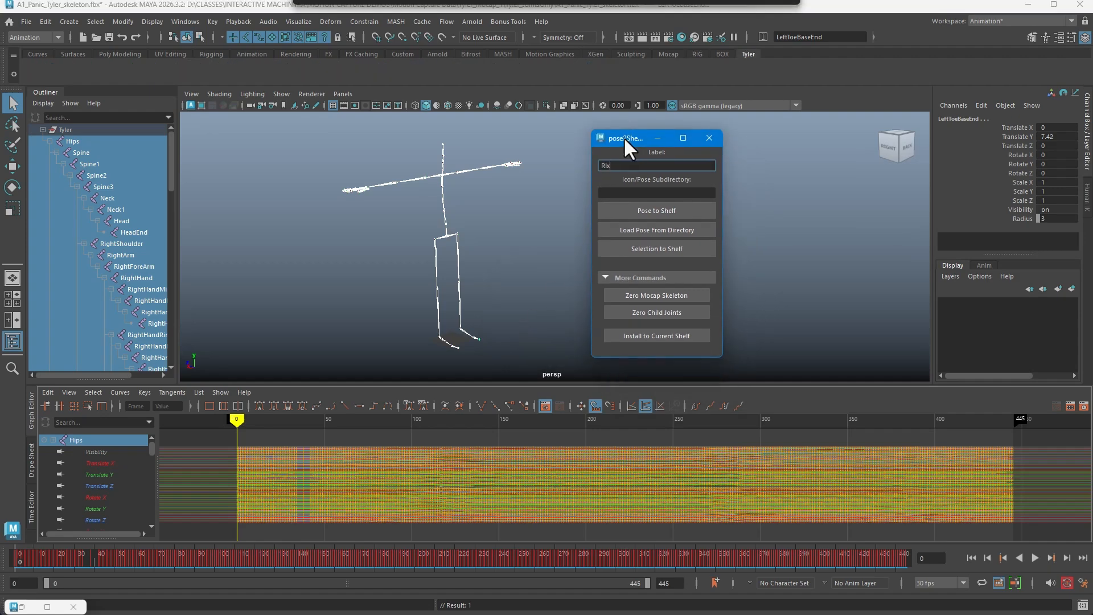
left_click(604, 275)
left_click(604, 276)
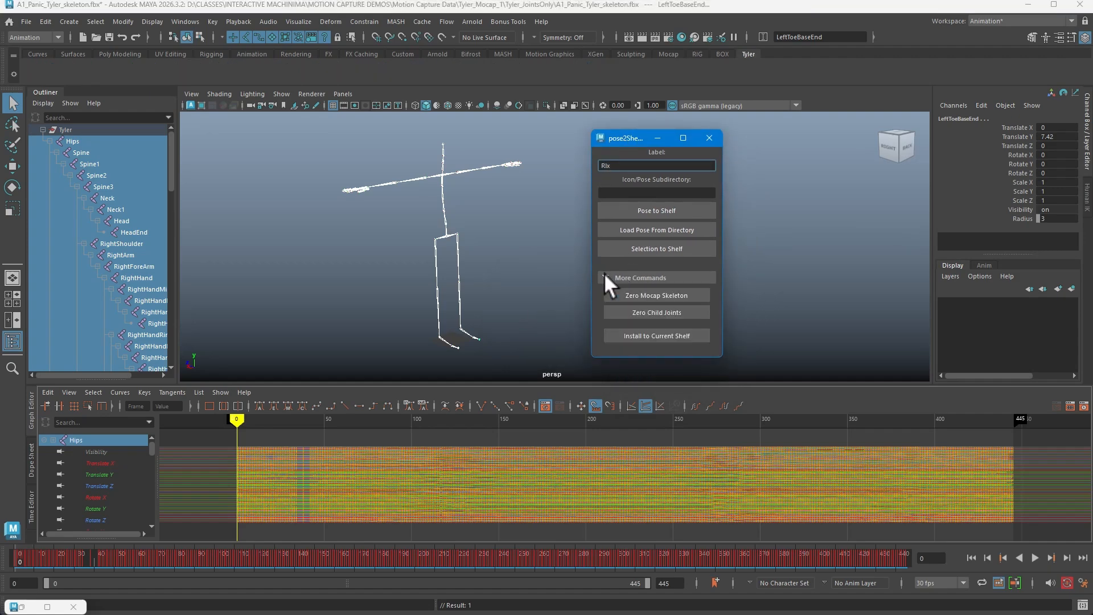
left_click(636, 334)
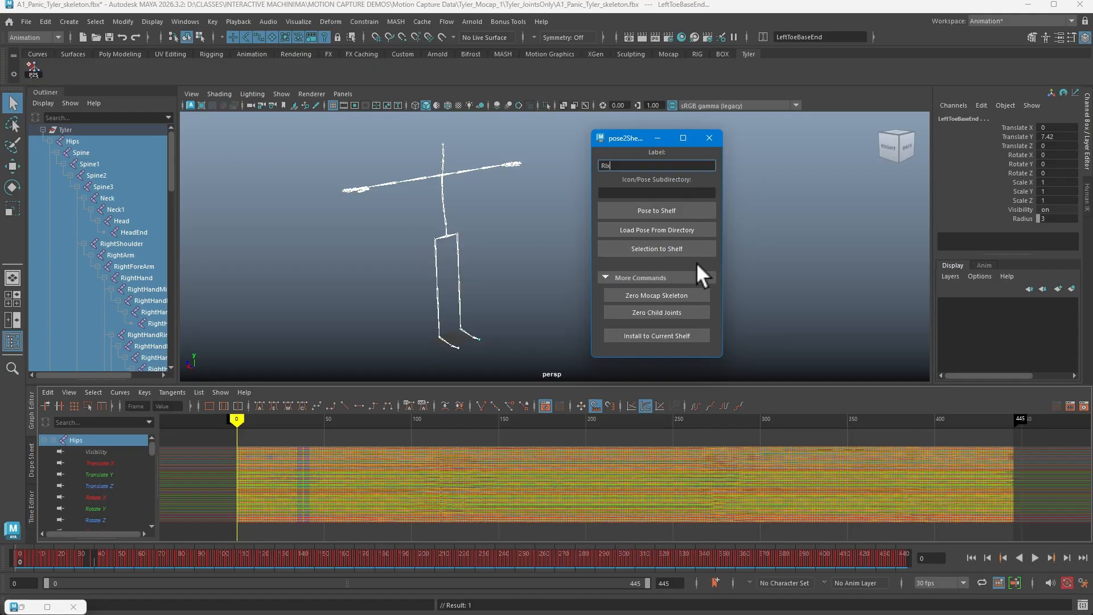
Step: Save the full joint selection and the zeroed pose to the Tyler shelf as Rlx buttons, and close Pose2Shelf
left_click(686, 244)
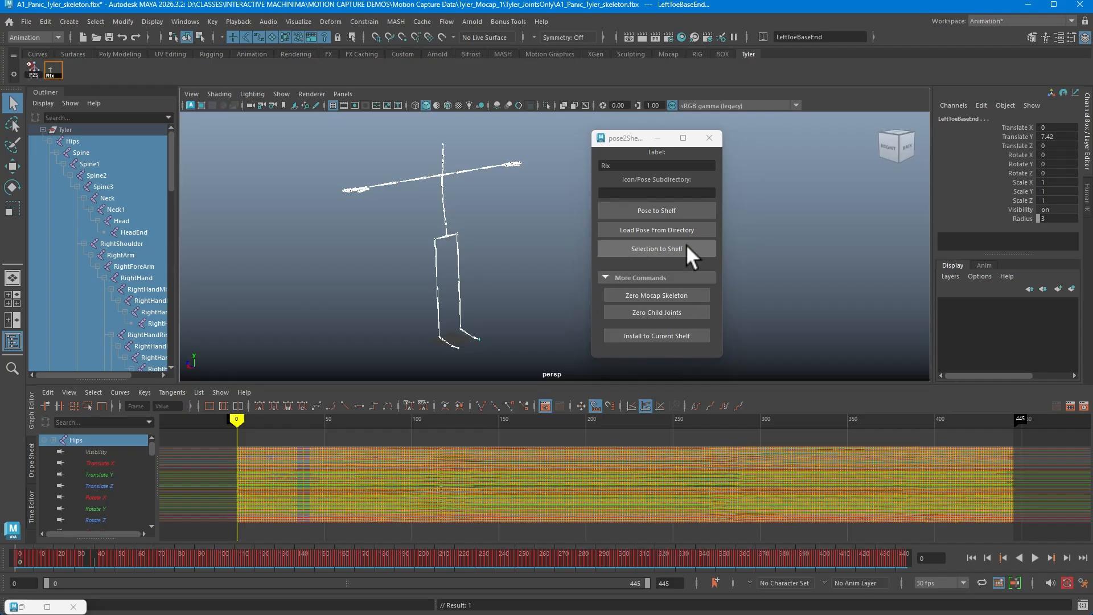
left_click(665, 203)
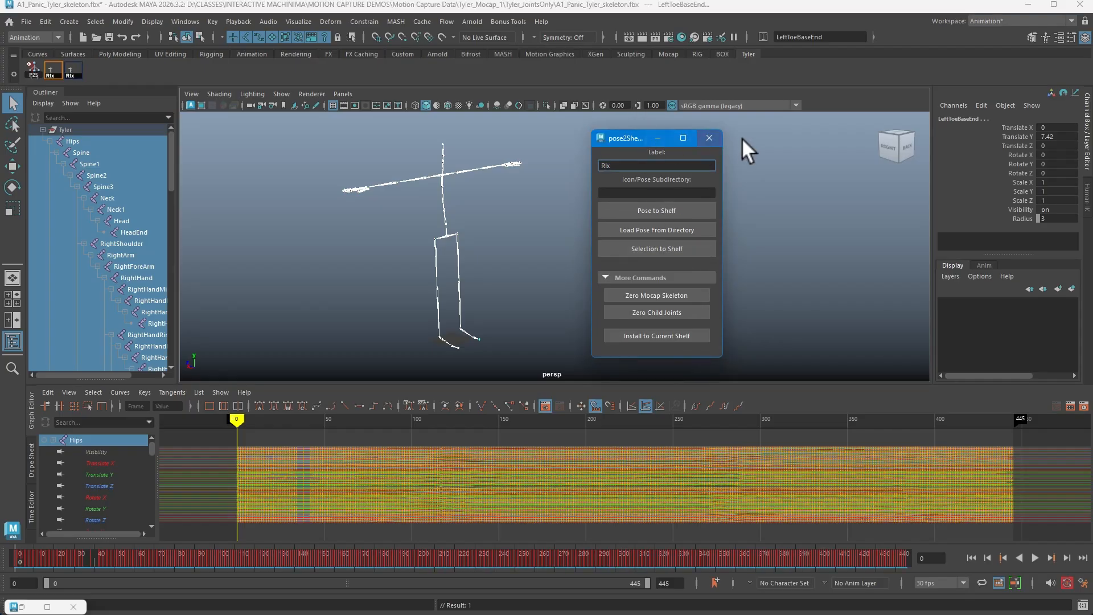
left_click(708, 138)
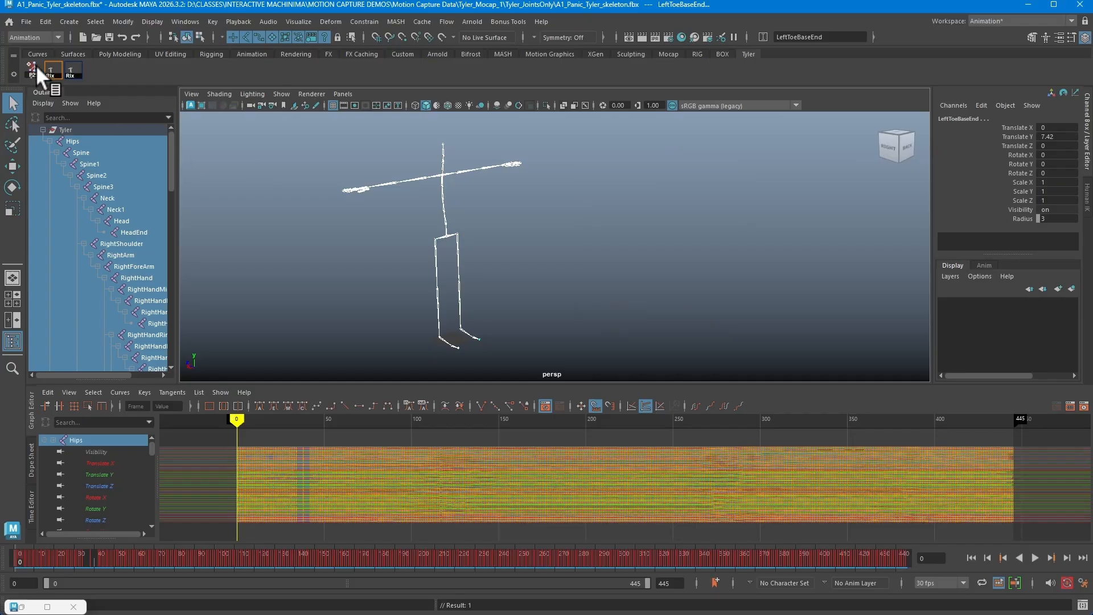
Step: Rotate the RightUpLeg and LeftUpLeg joints forward together about X, and clear the selection
left_click(259, 211)
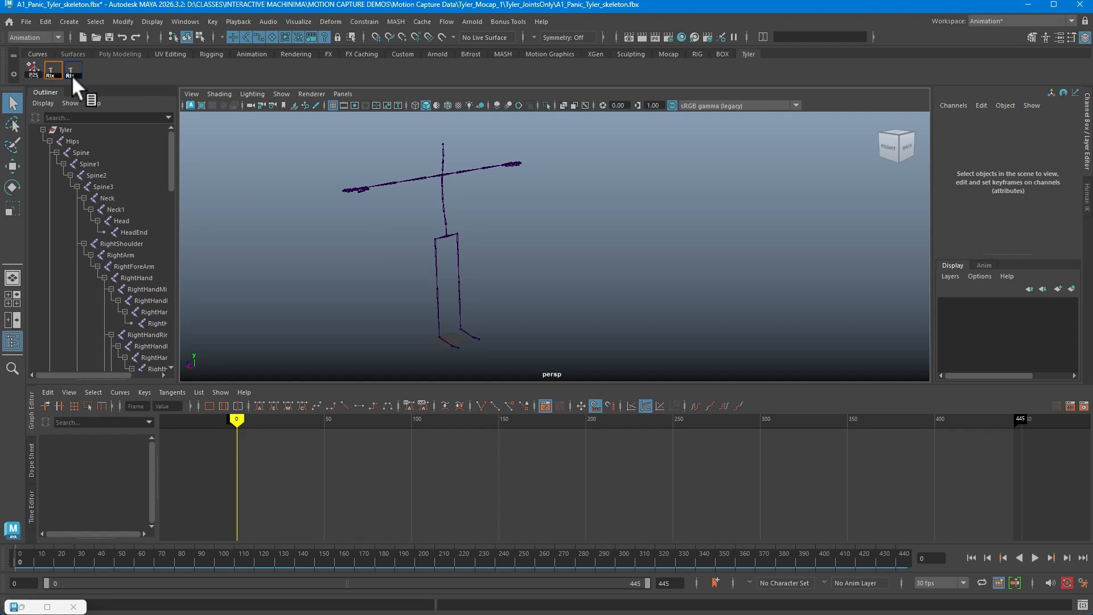
left_click(52, 71)
left_click_drag(408, 254, 504, 276)
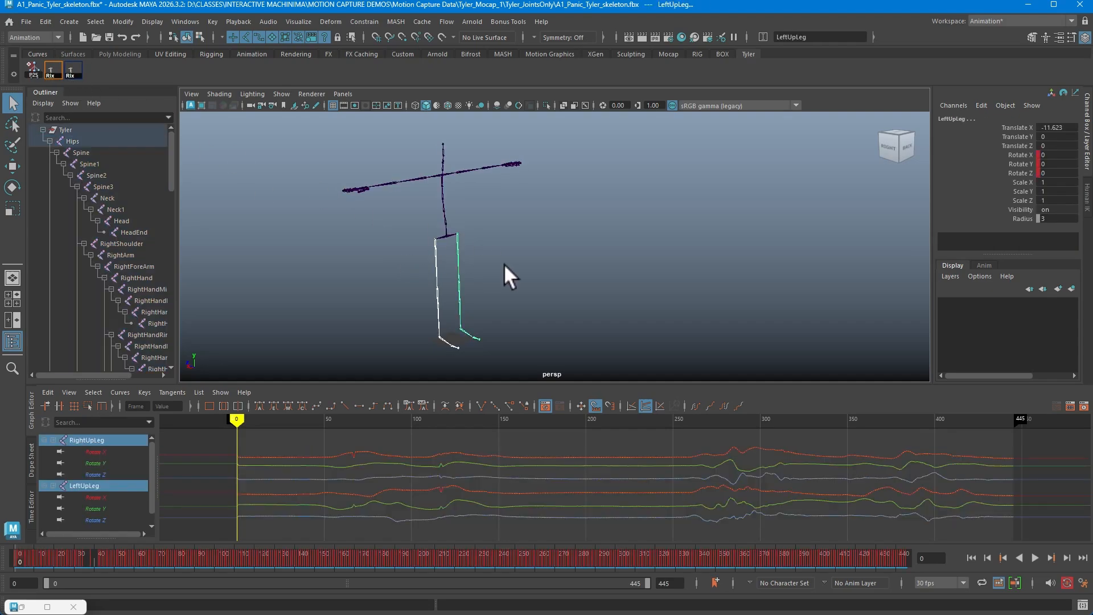
key("e")
left_click_drag(486, 220, 488, 177)
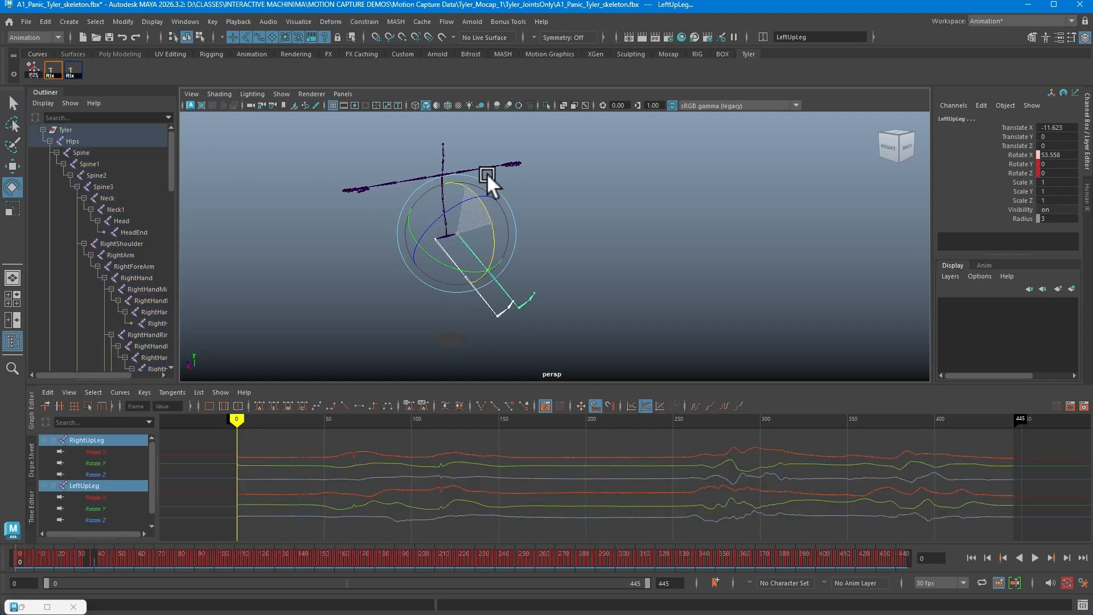
left_click(579, 187)
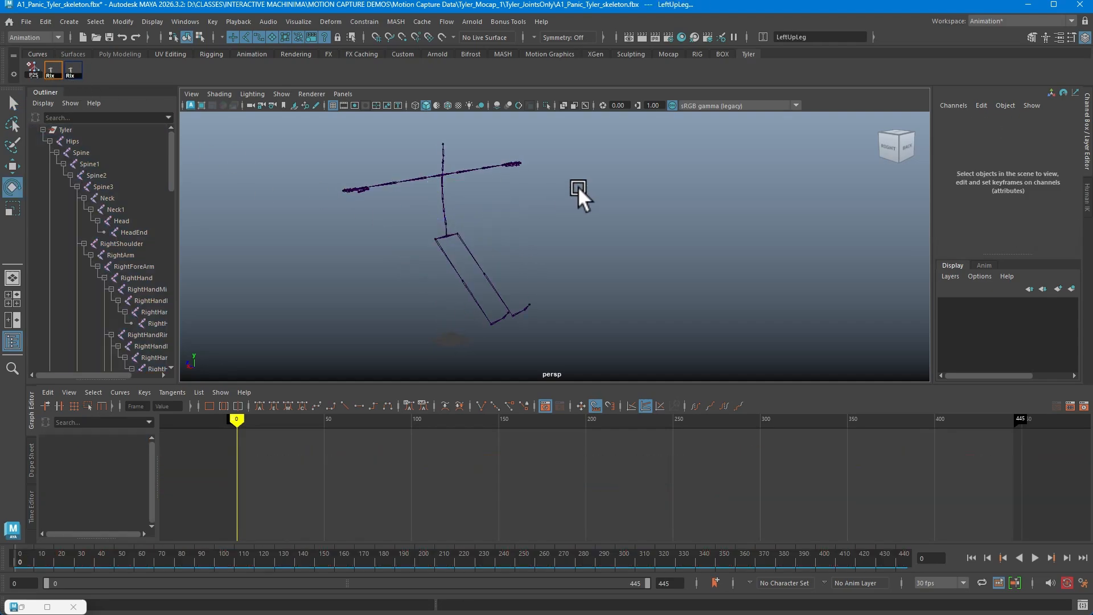
Step: Apply the saved Rlx pose from the Tyler shelf and reselect all joints with the Rlx selection button
left_click(67, 68)
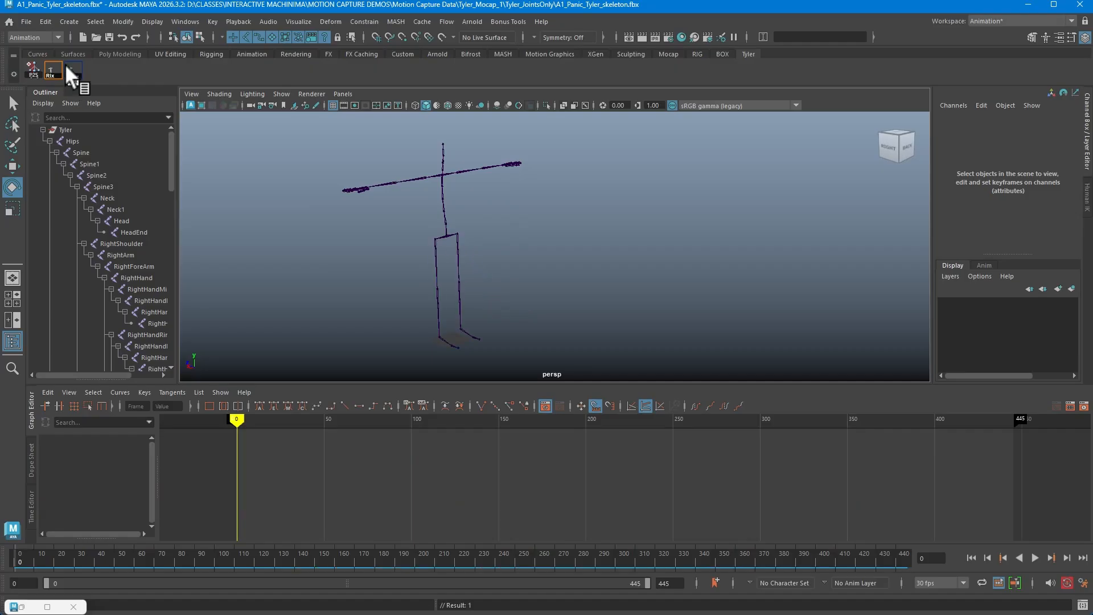
left_click(52, 67)
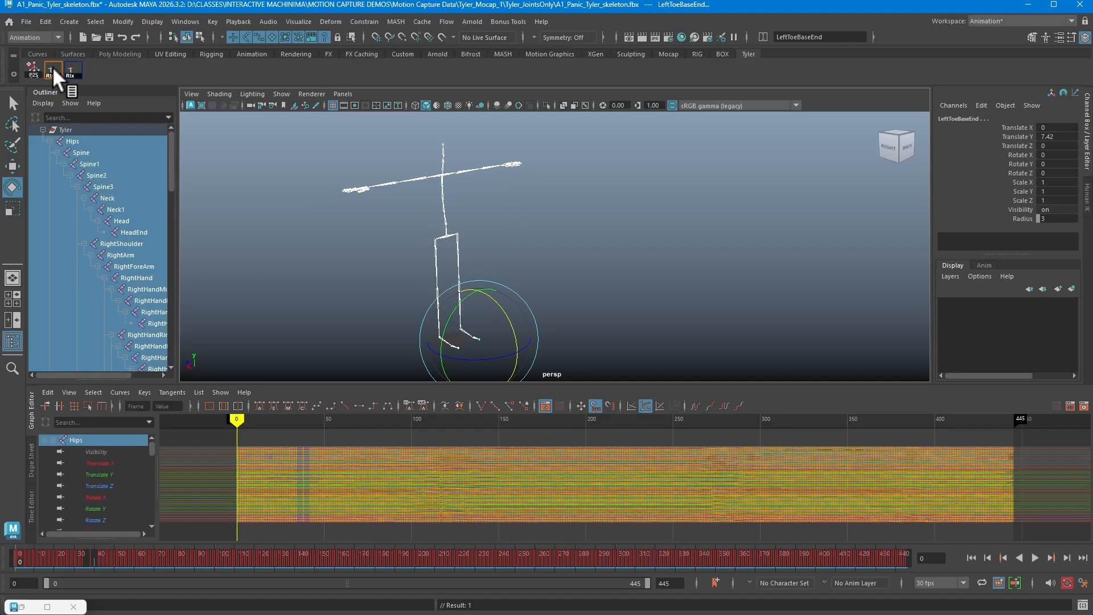
Step: Reopen Pose2Shelf from the Tyler shelf, install it on the RIG shelf as well, and close it
left_click(29, 67)
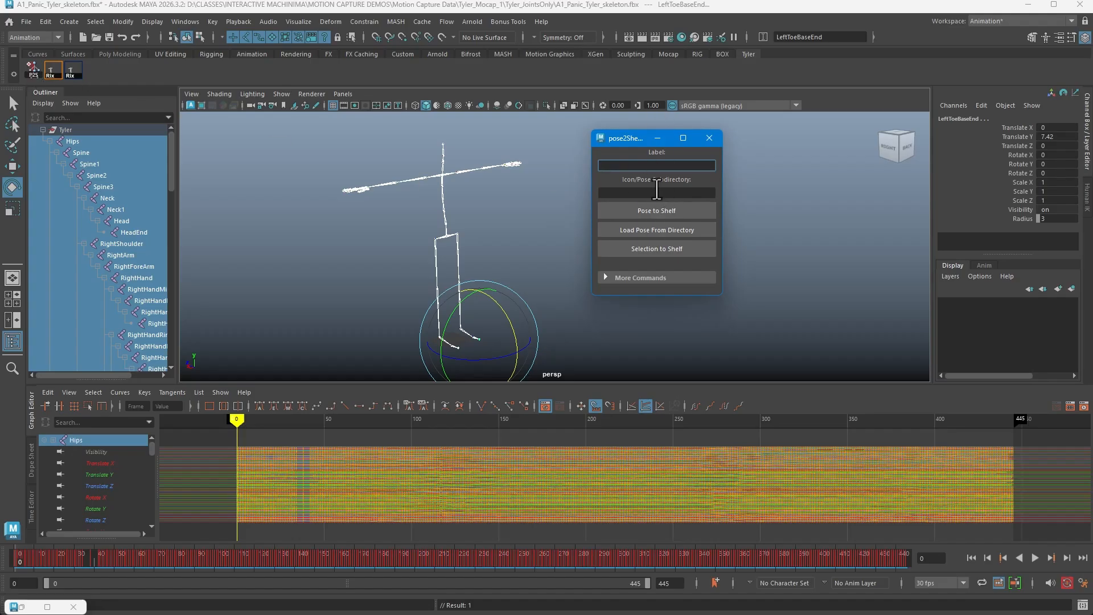
left_click(697, 54)
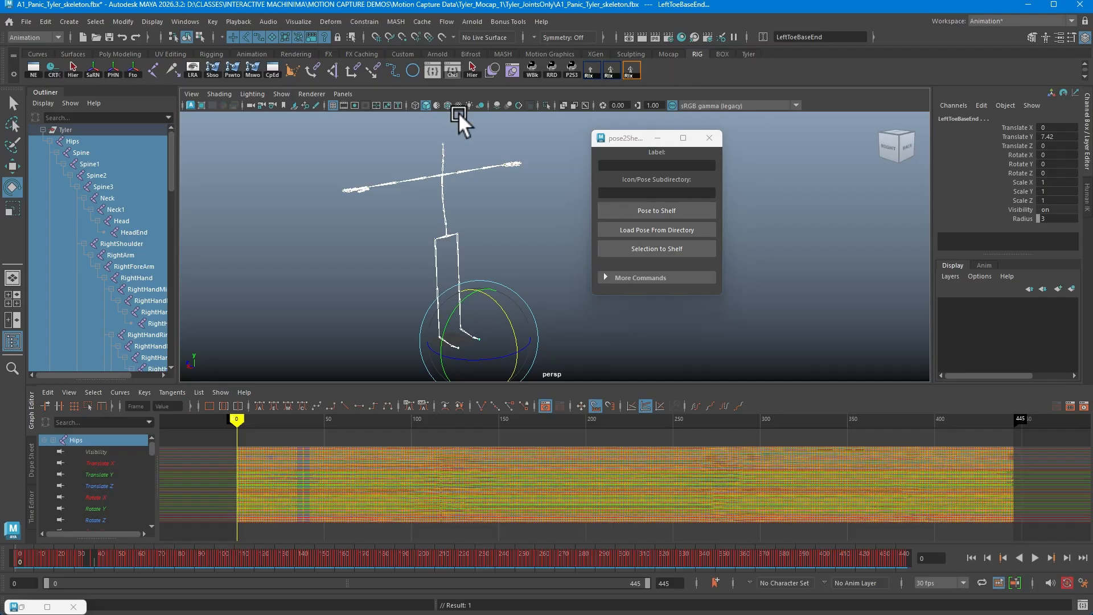
left_click(605, 275)
left_click(669, 333)
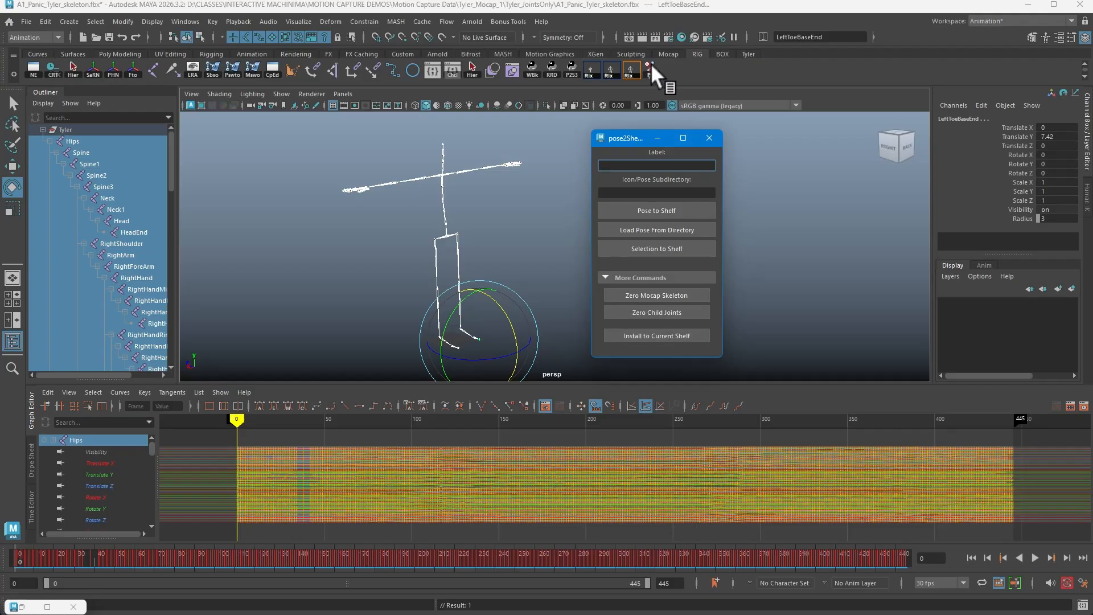
left_click(709, 138)
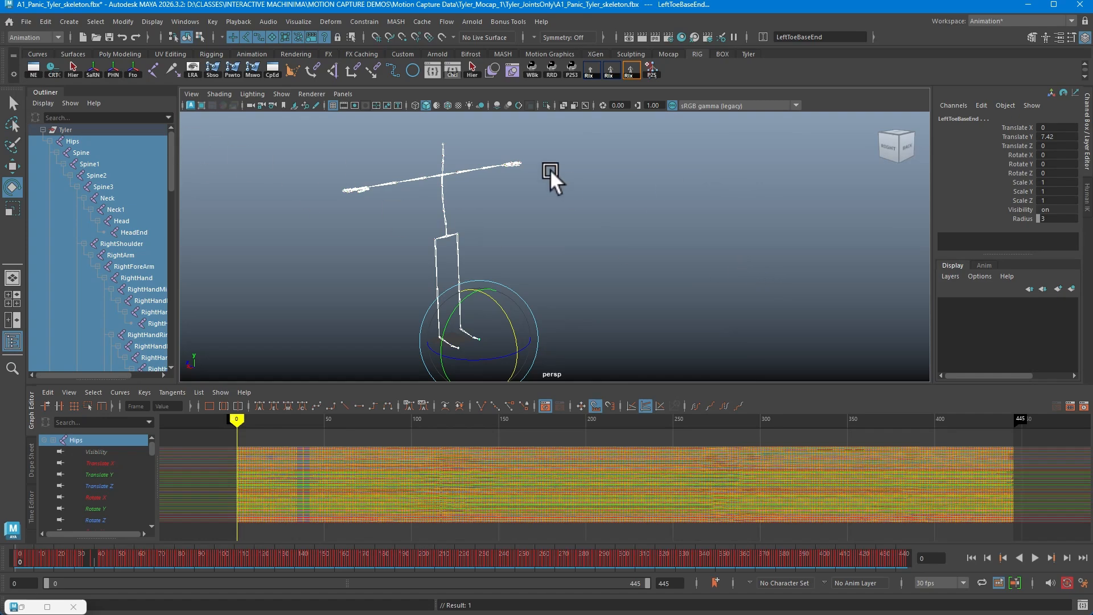
Step: Switch to File Explorer and open the scripts folder inside Maya 2026's prefs directory
left_click(1092, 103)
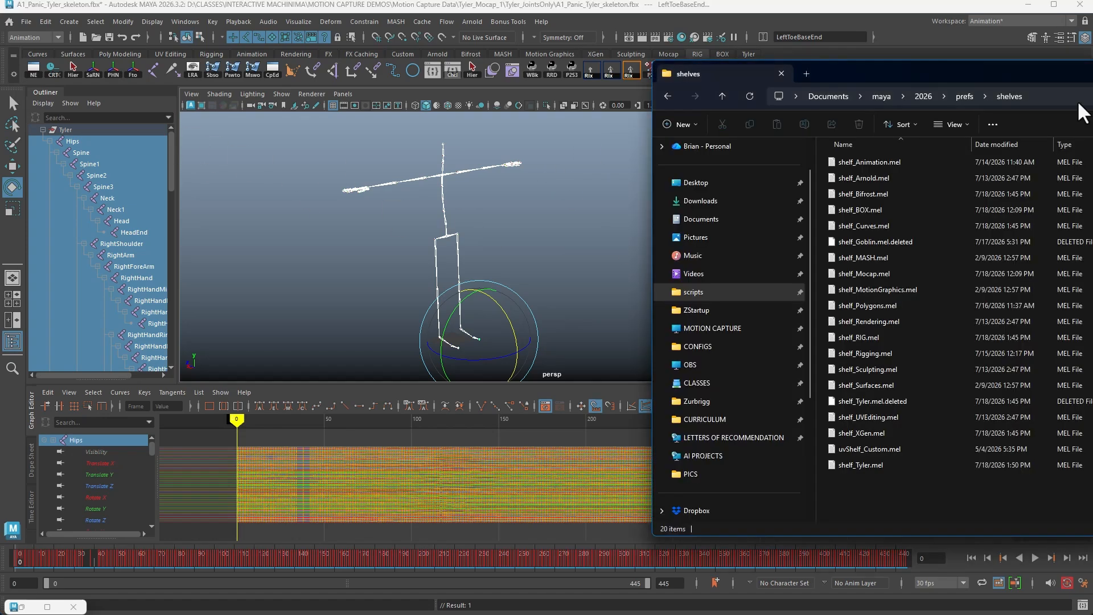
left_click(964, 96)
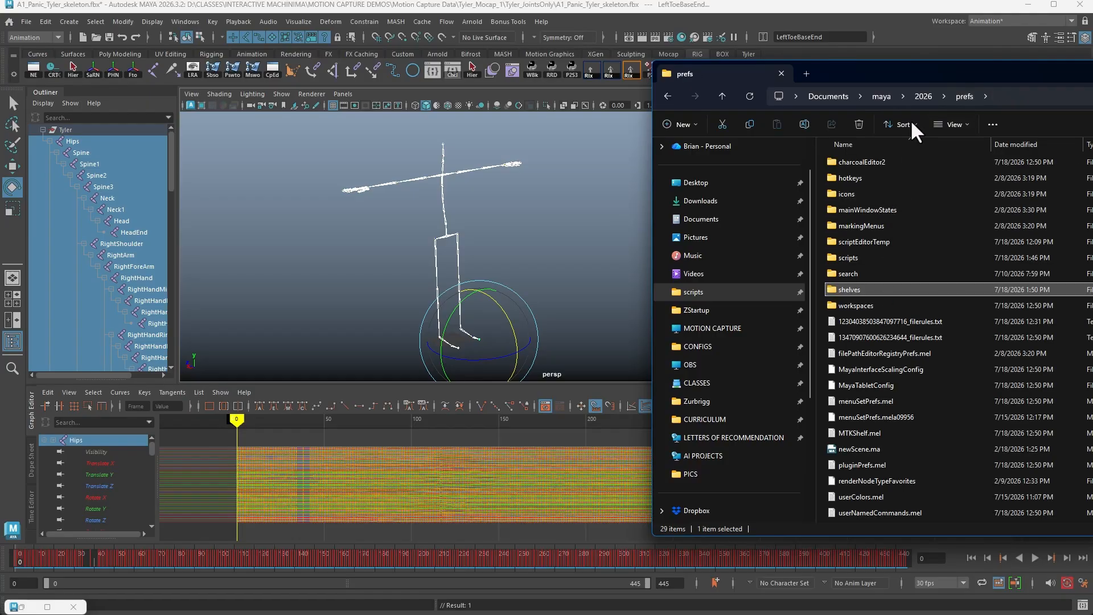
double_click(903, 254)
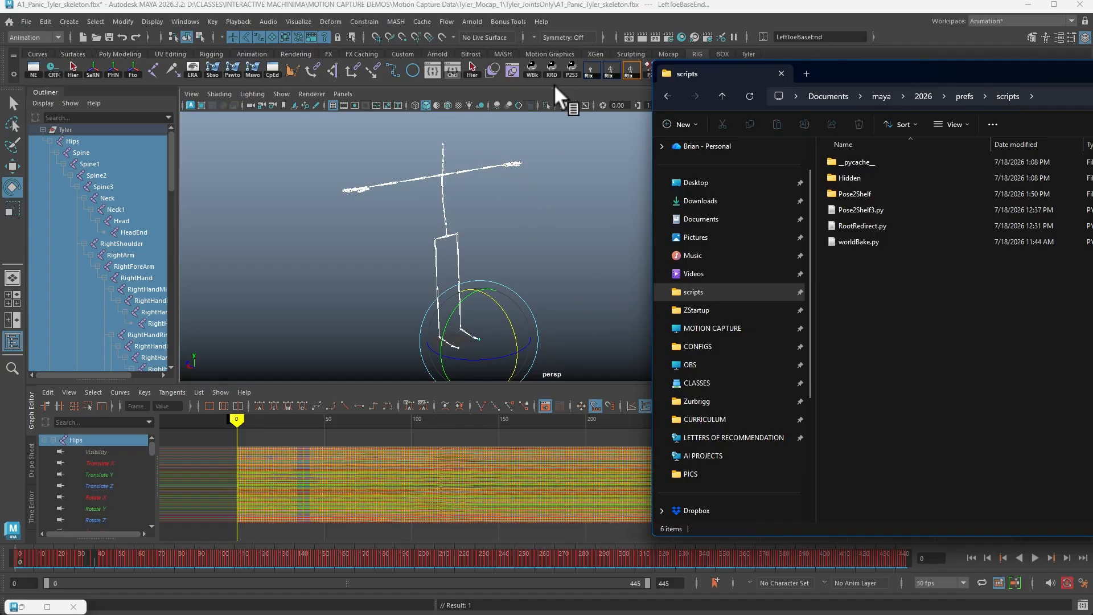
Step: Launch Pose2Shelf from the RIG shelf's P2S3 button and place its window beside the open scripts folder
left_click(571, 69)
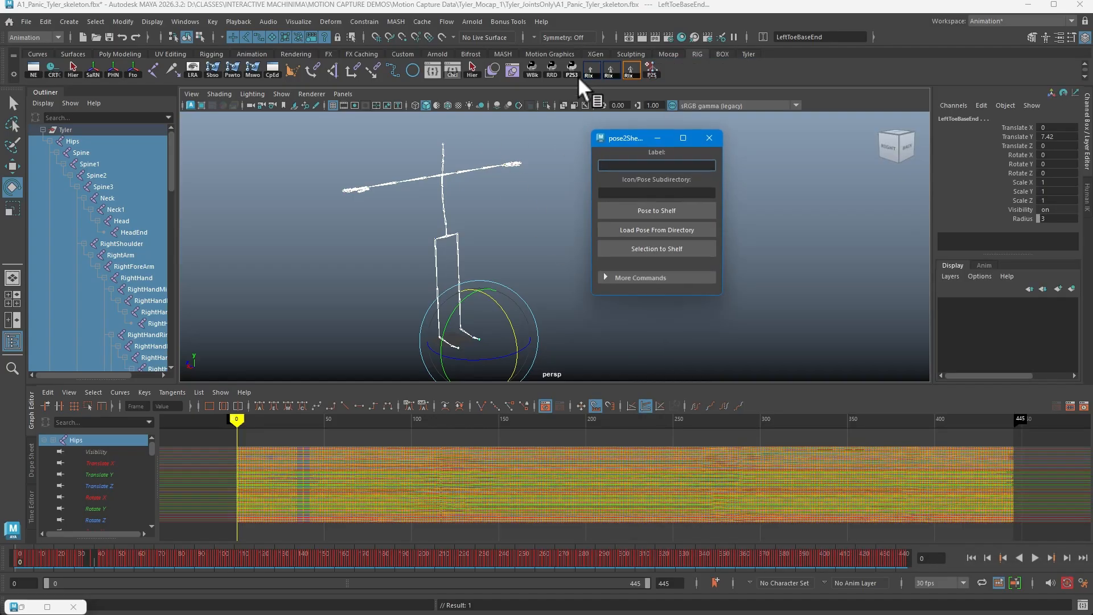
key("alt+Tab")
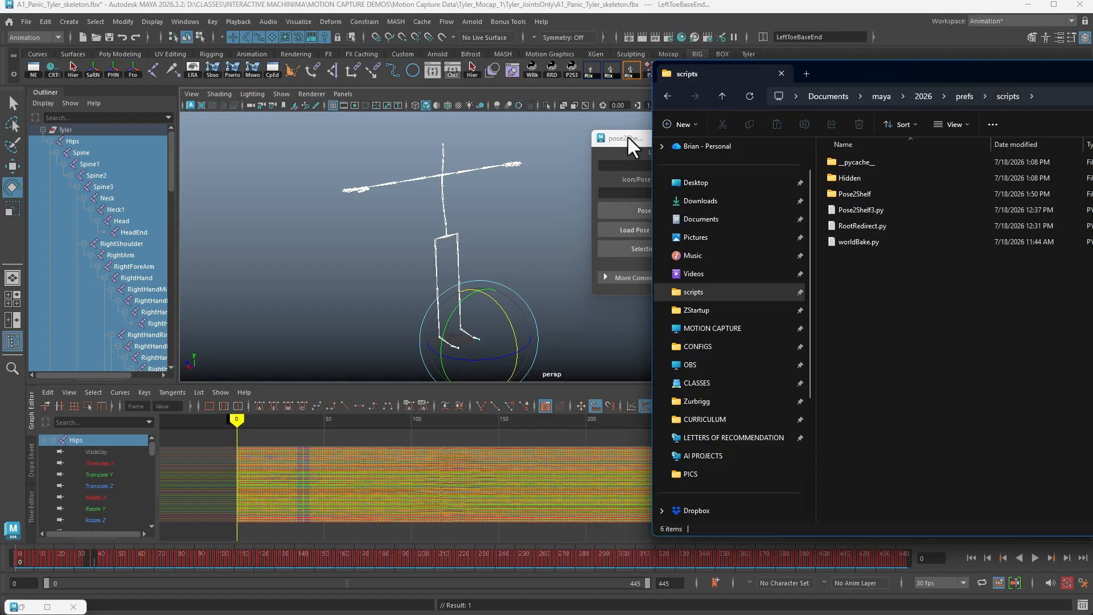
left_click_drag(627, 135, 558, 139)
key("alt+Tab")
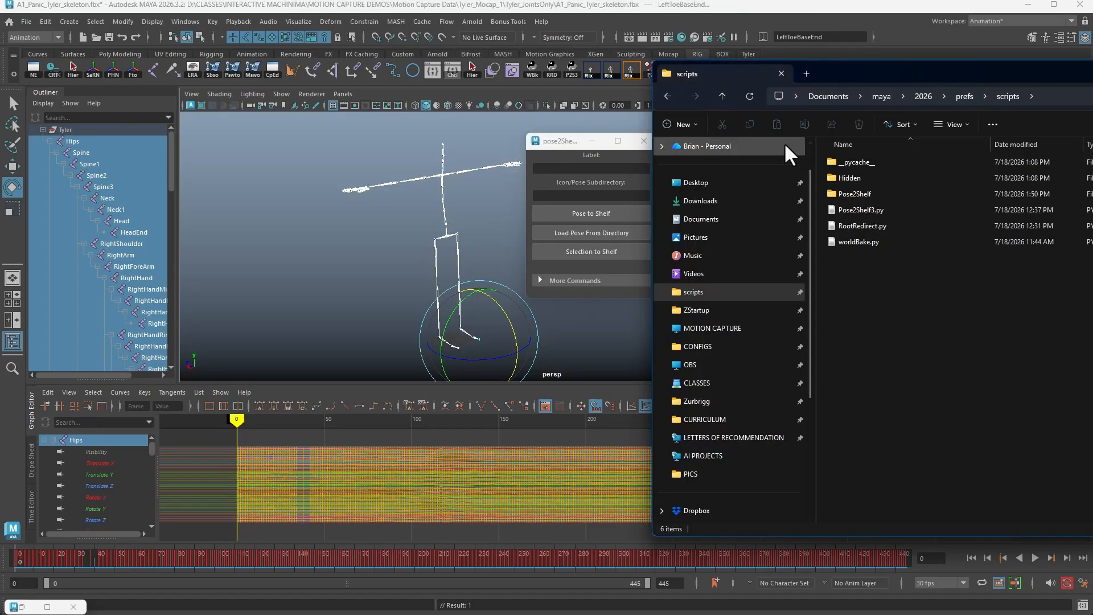
Step: Open the Pose2Shelf folder within scripts to view its saved icons and pose files, and switch back to Maya's Tyler shelf
double_click(877, 191)
left_click_drag(886, 73, 647, 114)
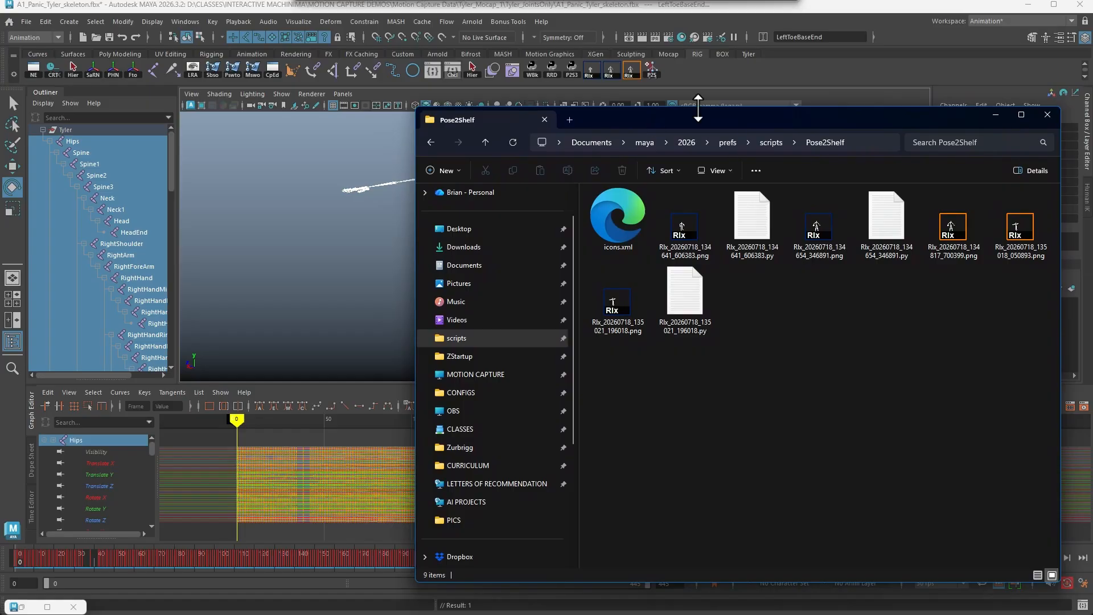
left_click(749, 53)
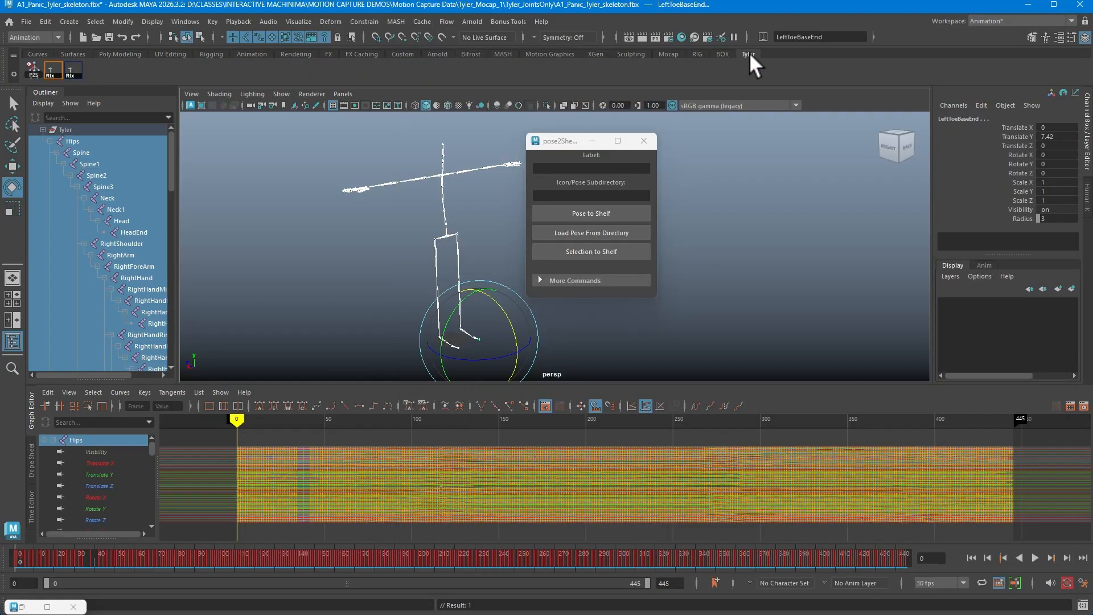
Step: Switch to File Explorer, go up to the prefs folder, reopen scripts, and move the window clear of Maya's viewport
key("alt+Tab")
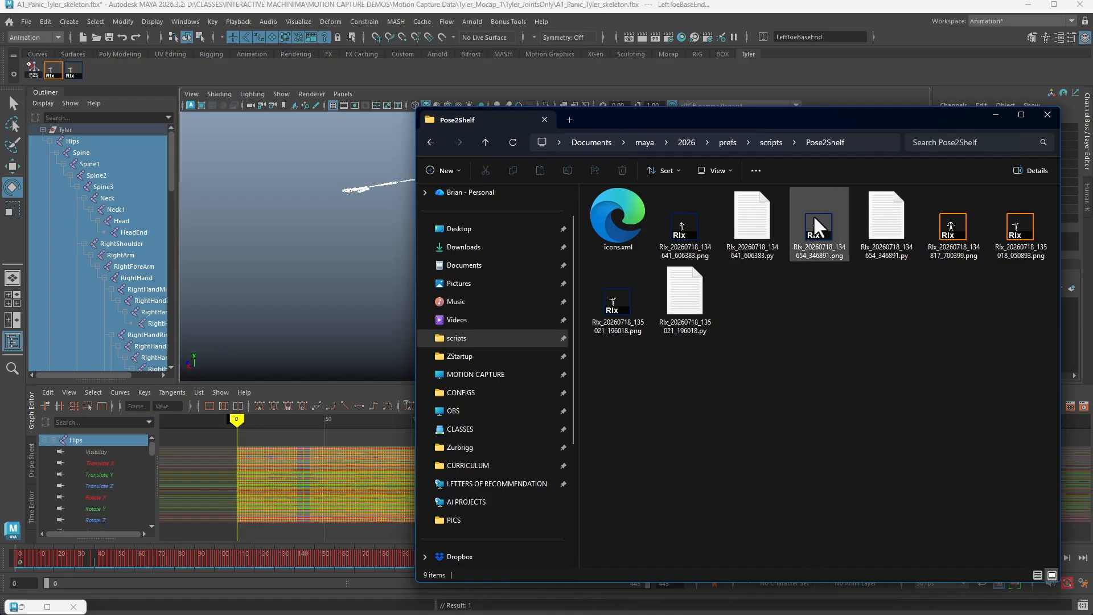
left_click(772, 142)
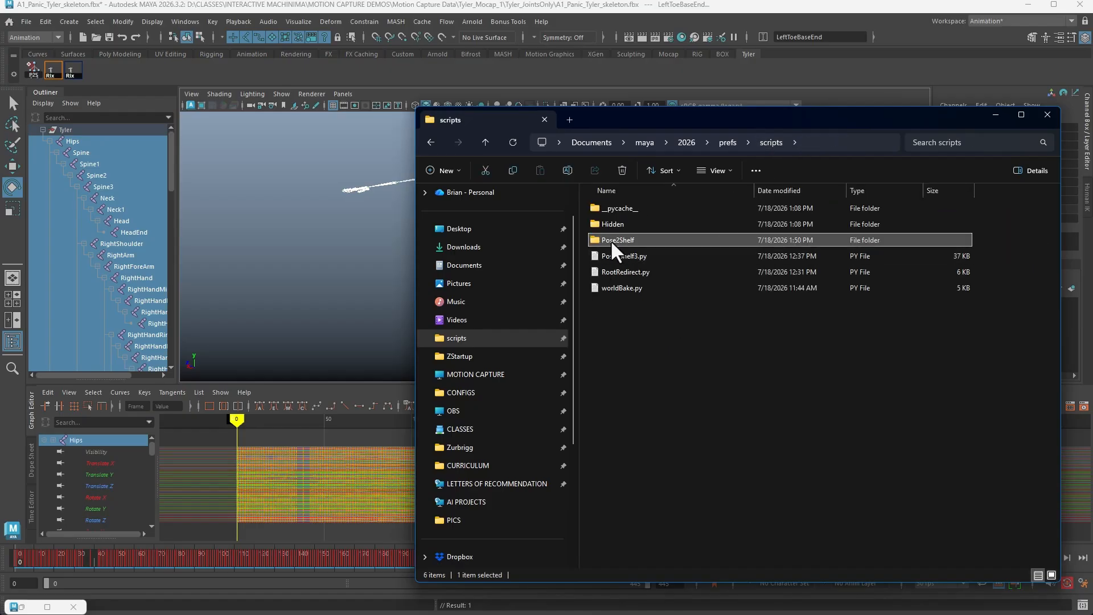
left_click(731, 140)
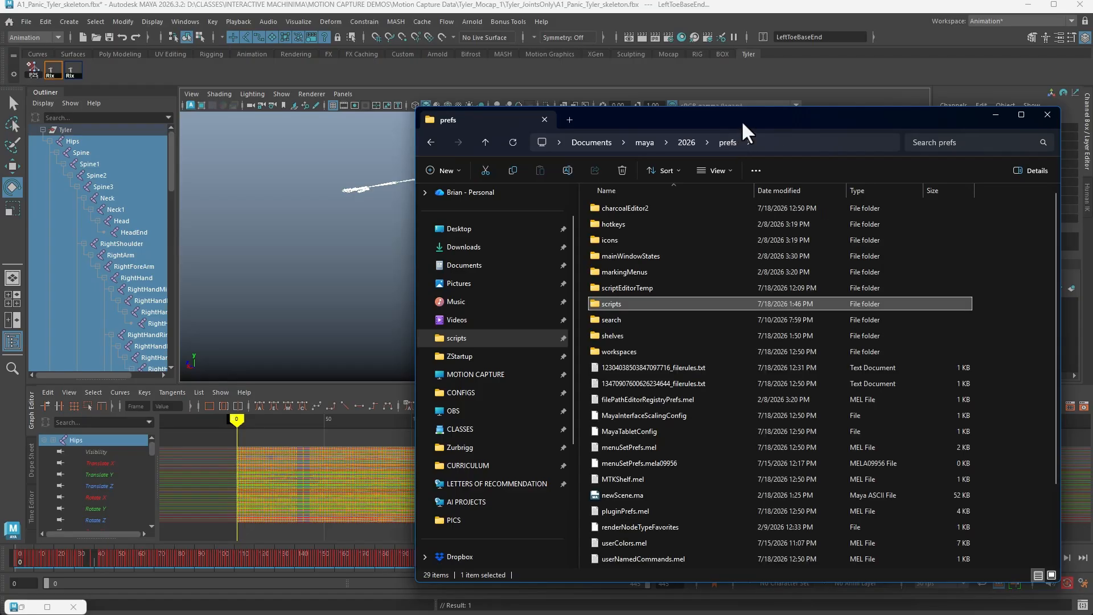
double_click(655, 303)
left_click_drag(682, 116, 692, 267)
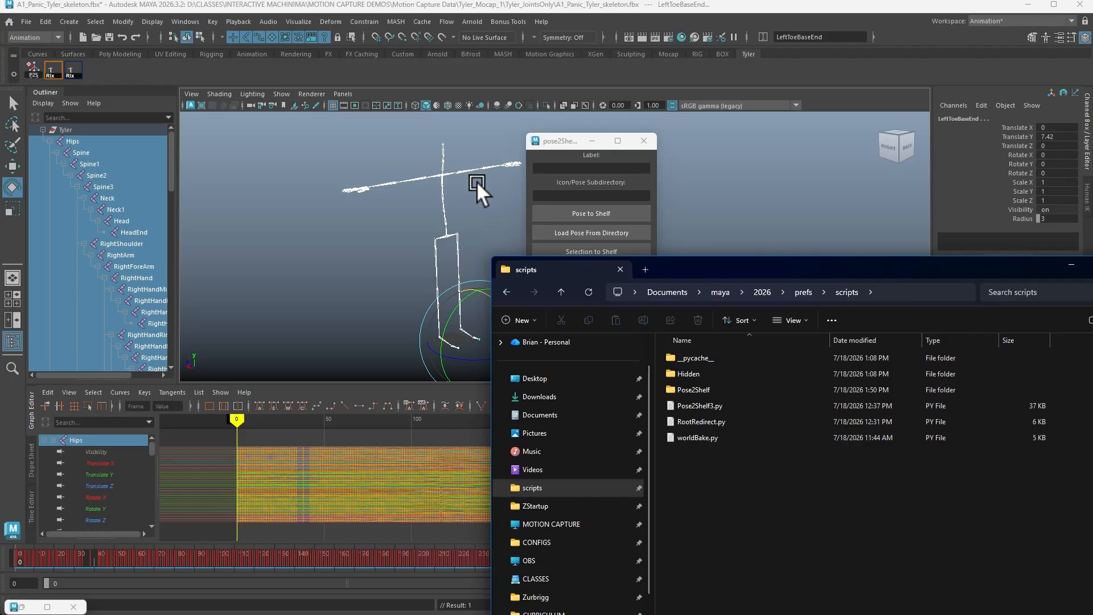
Step: Return to Maya and save the current pose to the Tyler shelf with label Tpose and icon/pose subdirectory Tyler
left_click_drag(476, 181, 467, 188, "alt")
middle_click_drag(499, 216, 466, 208, "alt")
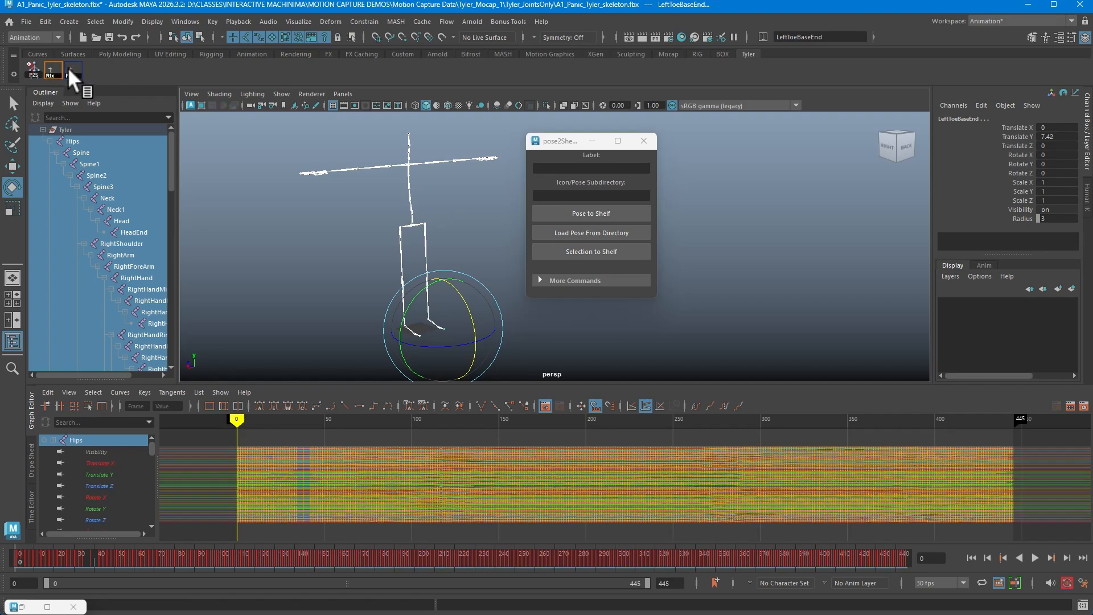
left_click(612, 168)
left_click(608, 167)
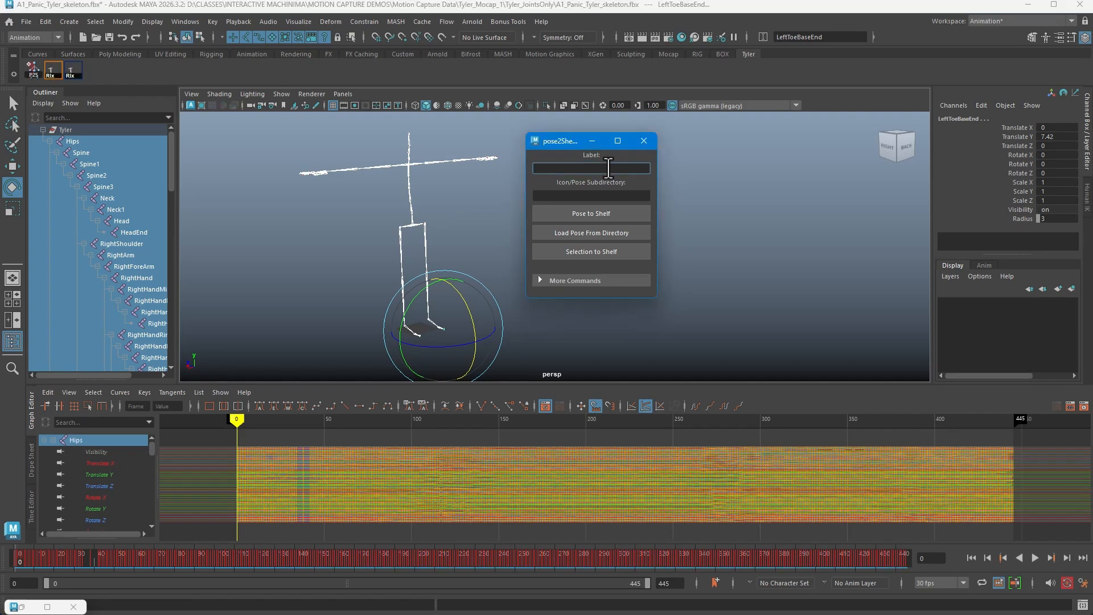
type("Tpose")
left_click(598, 195)
type("Tyler")
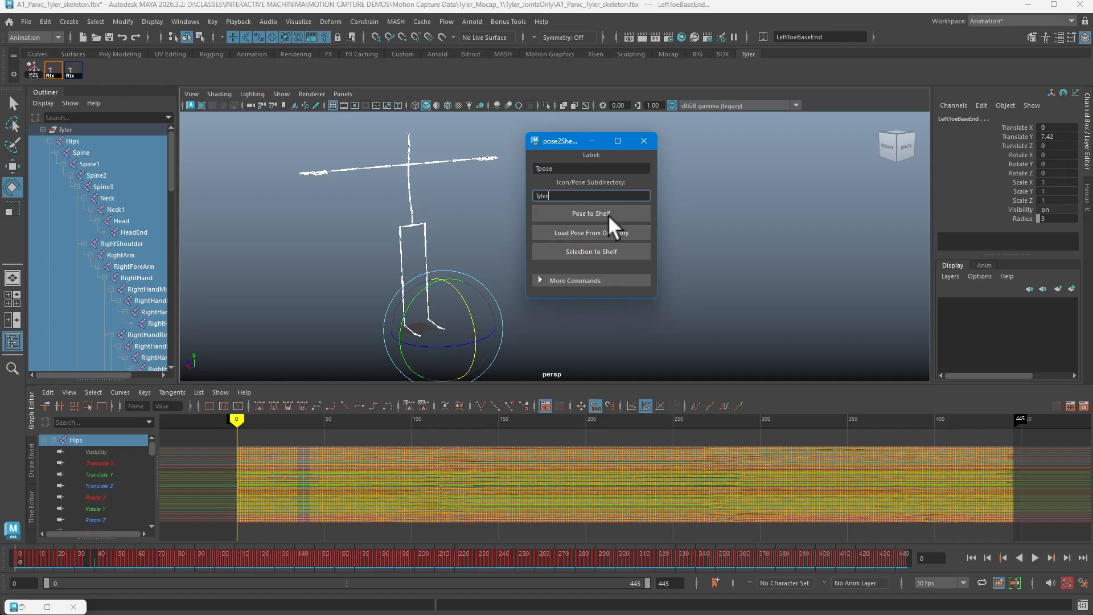
left_click(603, 209)
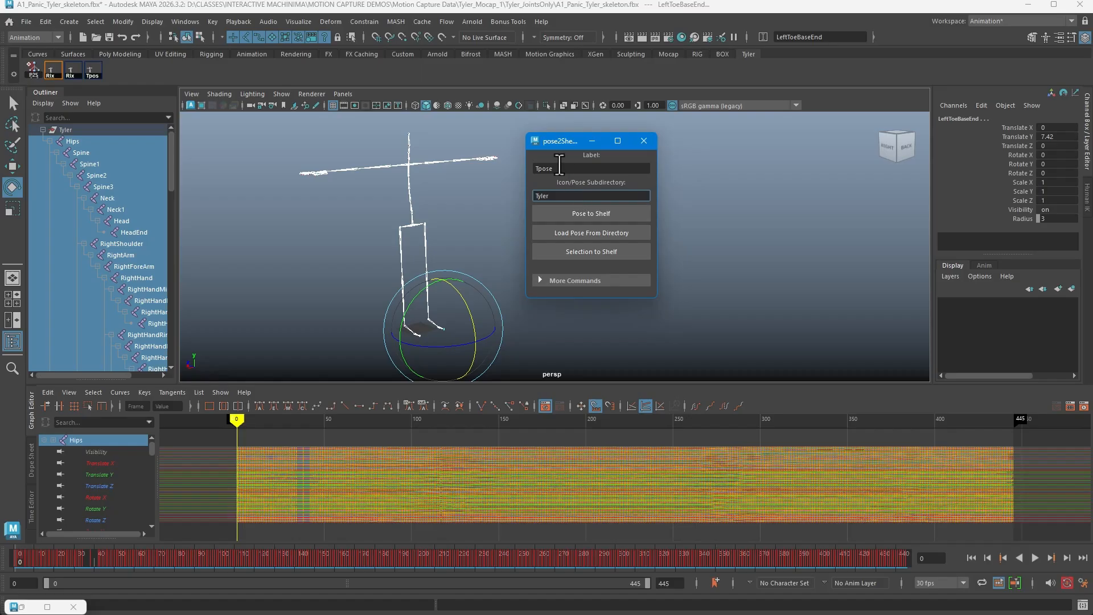
Step: Change the label to Tylr and save the current joint selection to the Tyler shelf
left_click_drag(561, 168, 518, 169)
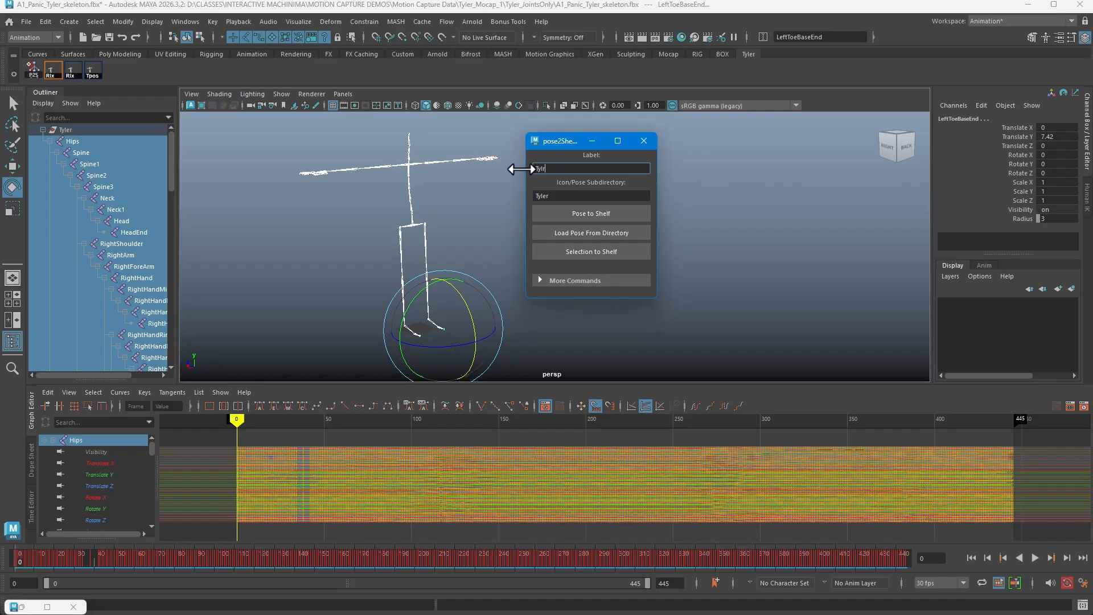
left_click(585, 251)
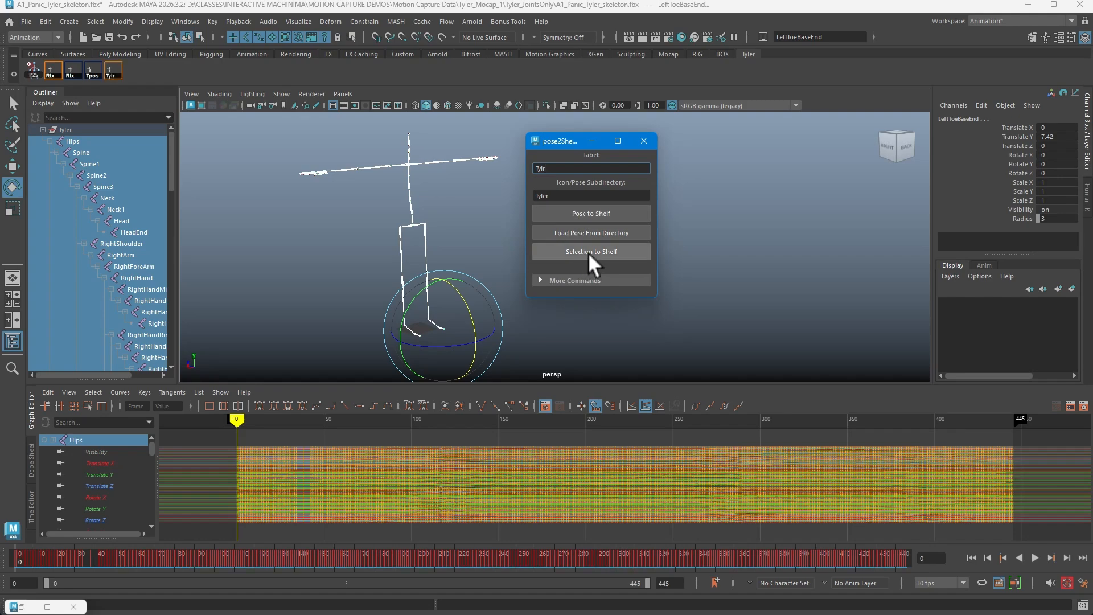
Step: View the saved files in Pose2Shelf's Tyler subfolder in File Explorer, and return to Maya to close the Pose2Shelf window
key("alt+Tab")
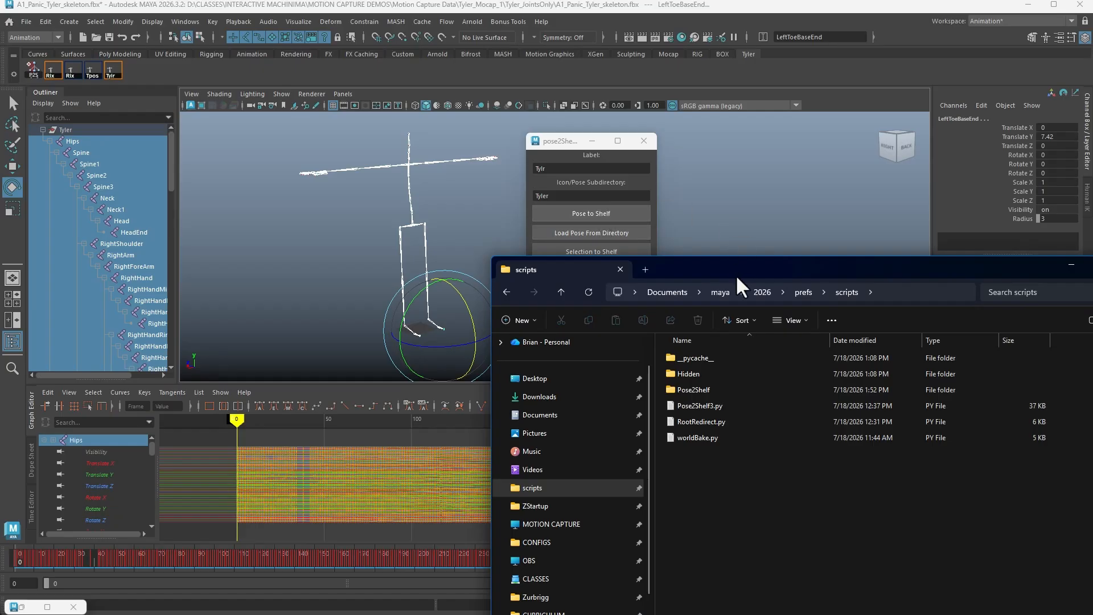
double_click(706, 389)
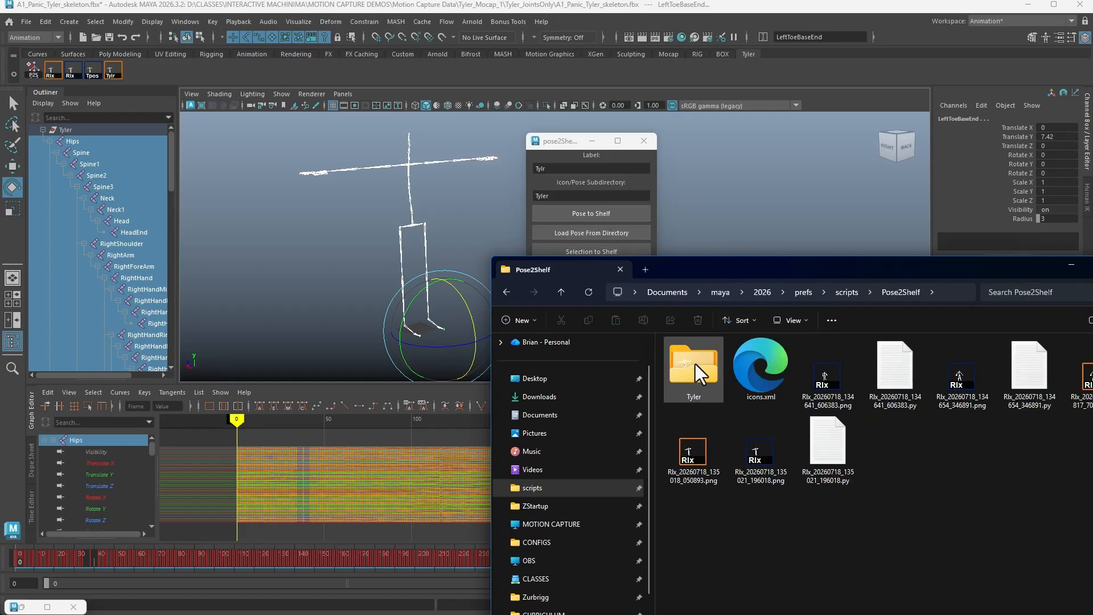
double_click(695, 362)
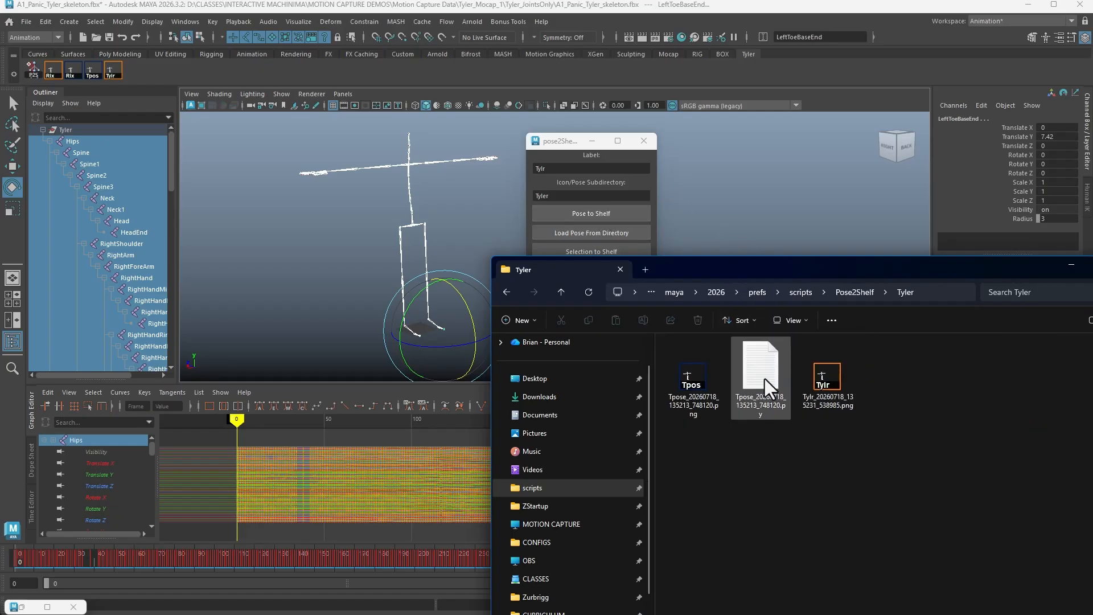
left_click(575, 129)
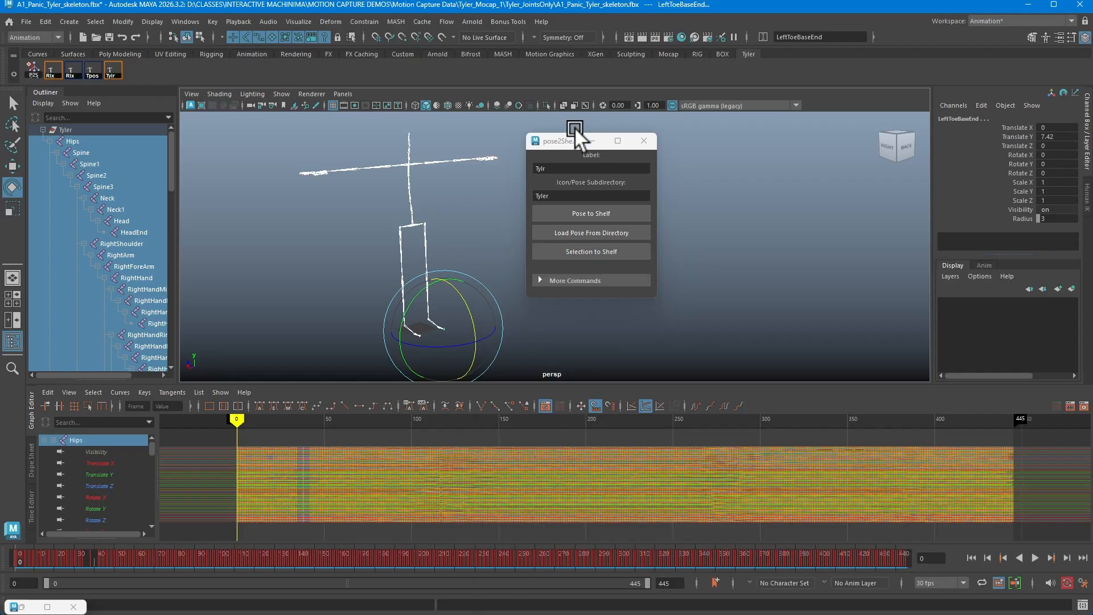
left_click(652, 146)
Step: Switch to File Explorer's scripts window, view the shelf MEL files in the prefs shelves folder, and go back to prefs
key("alt+Tab")
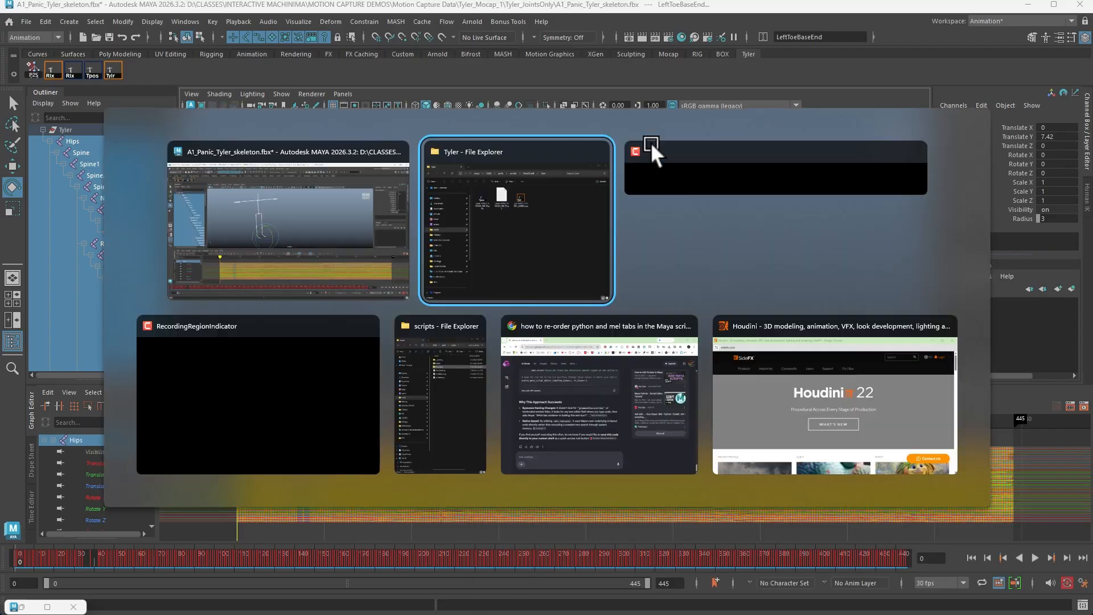
left_click(801, 292)
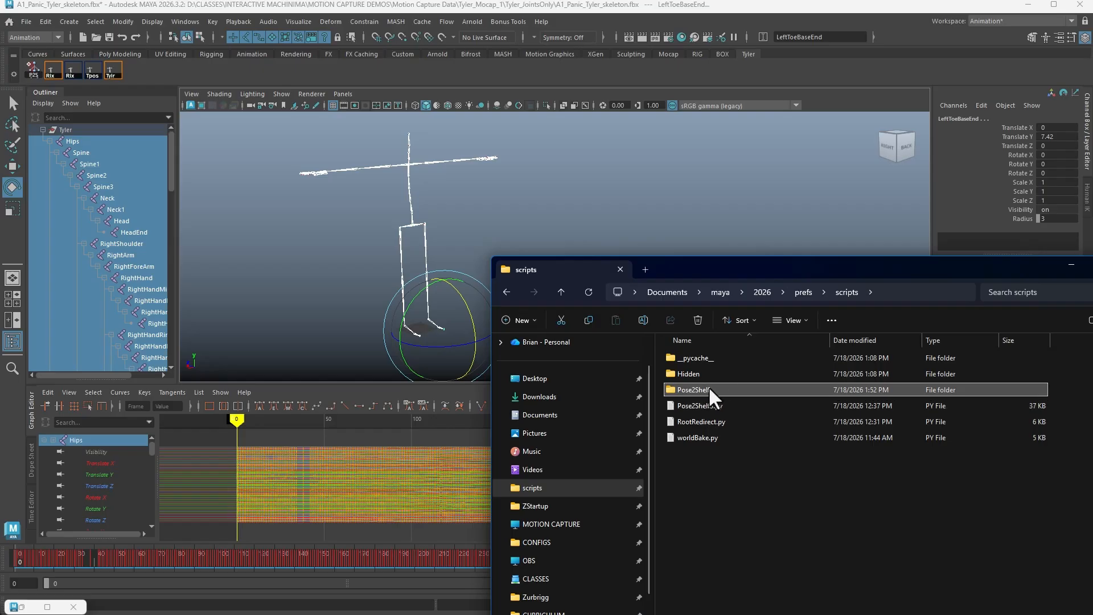
left_click(804, 291)
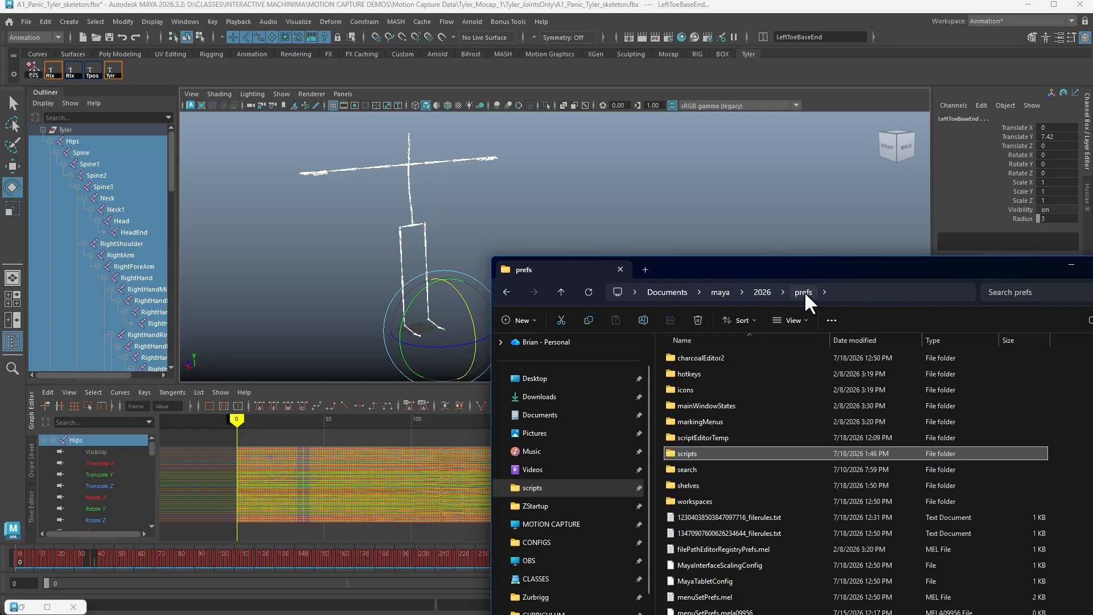
double_click(730, 484)
left_click_drag(772, 278, 758, 164)
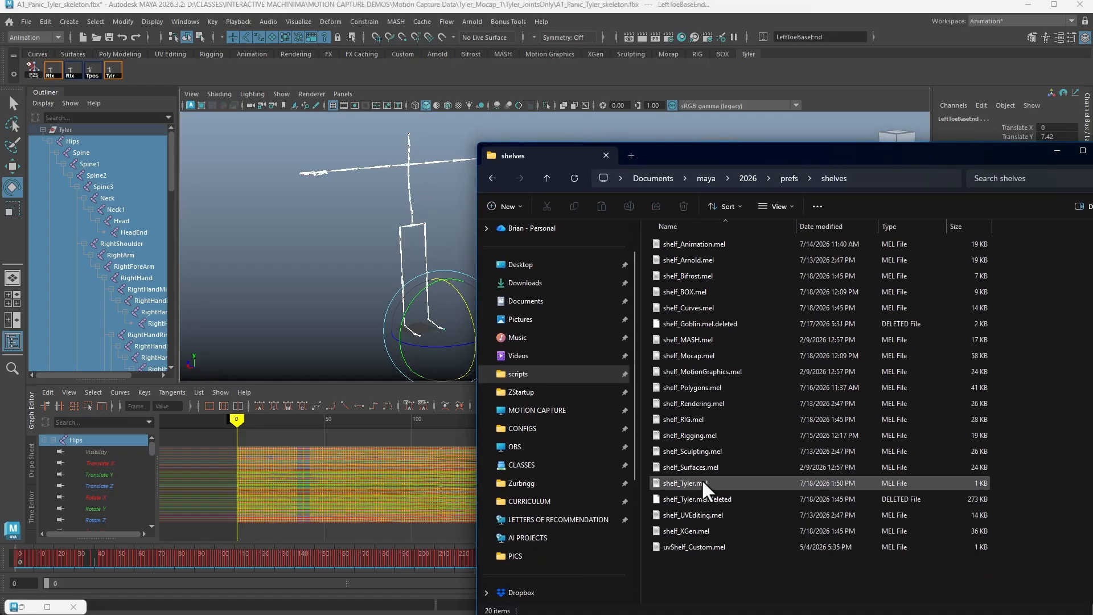
left_click(789, 178)
left_click_drag(737, 152, 863, 173)
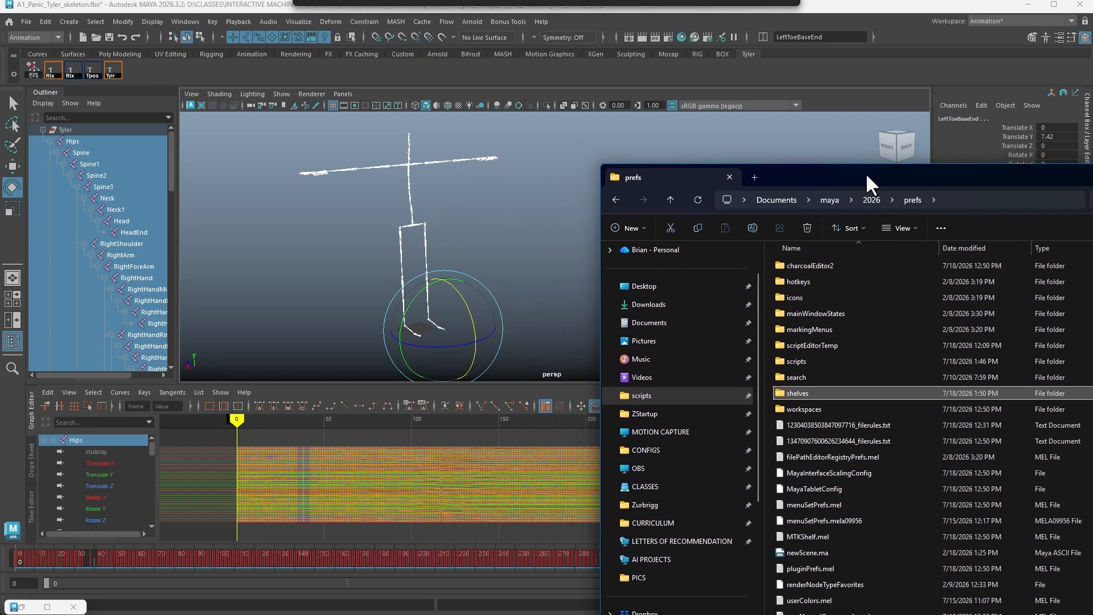
Step: Switch back to Maya, show the RIG shelf, and reopen the recent scene A1_Panic_Tyler_skeleton.fbx
left_click(766, 5)
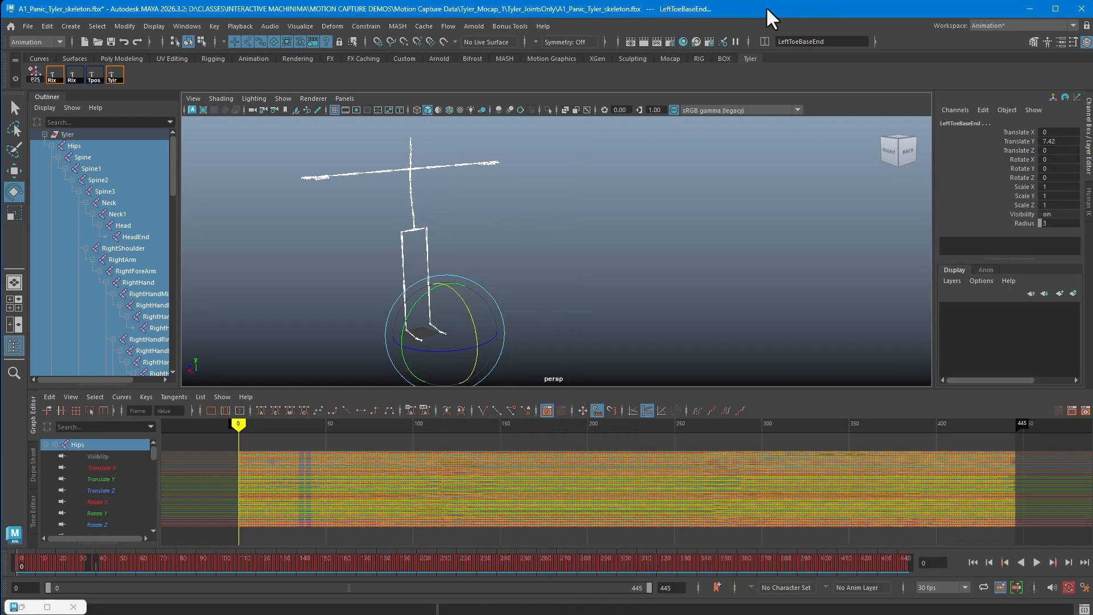
double_click(695, 9)
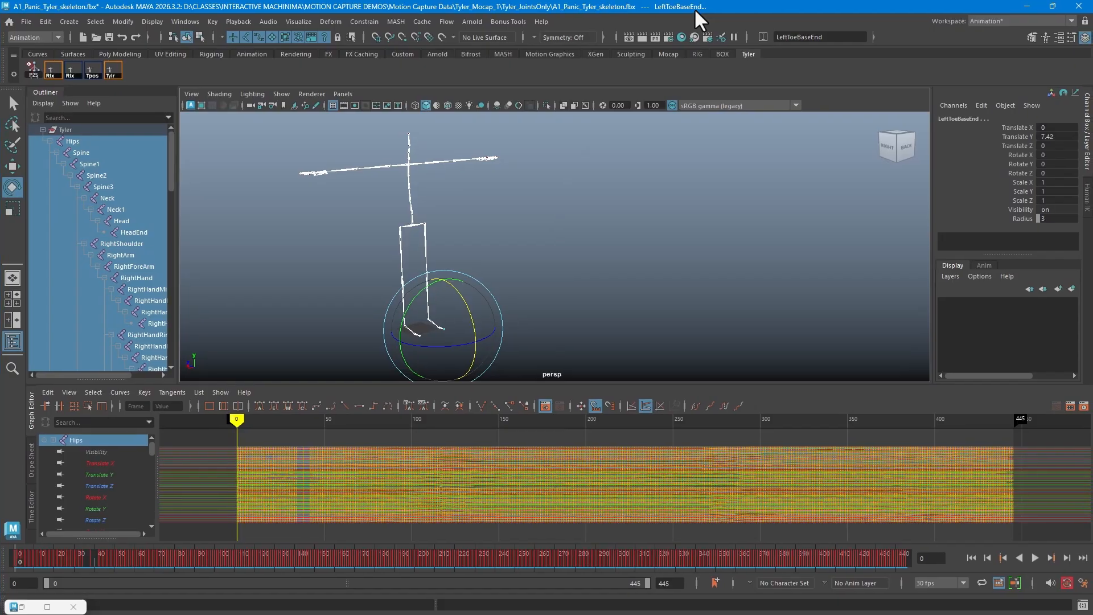
left_click(698, 53)
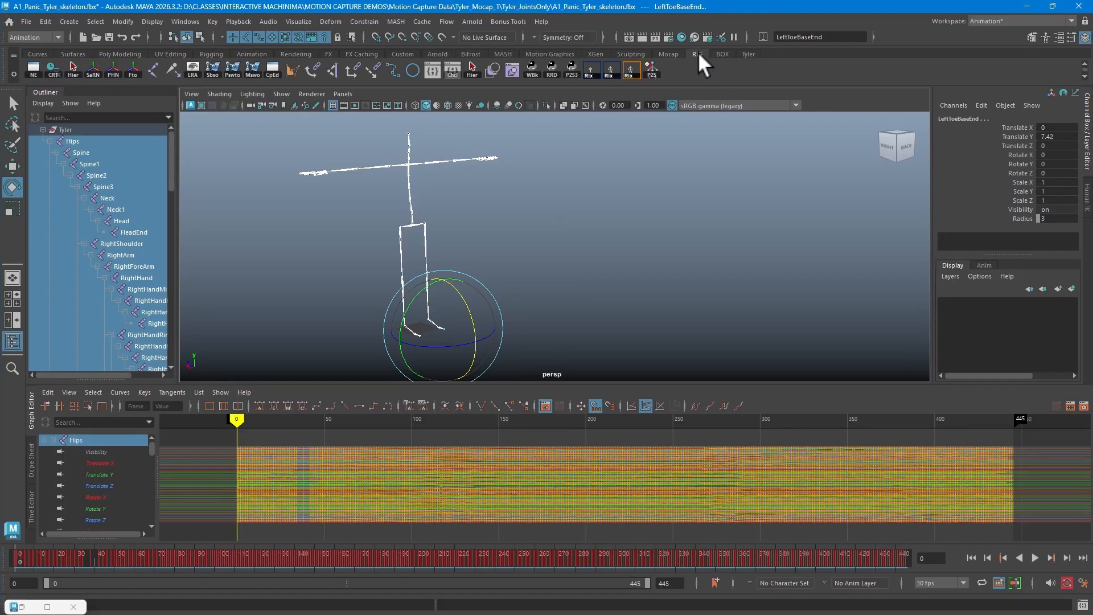
left_click(26, 21)
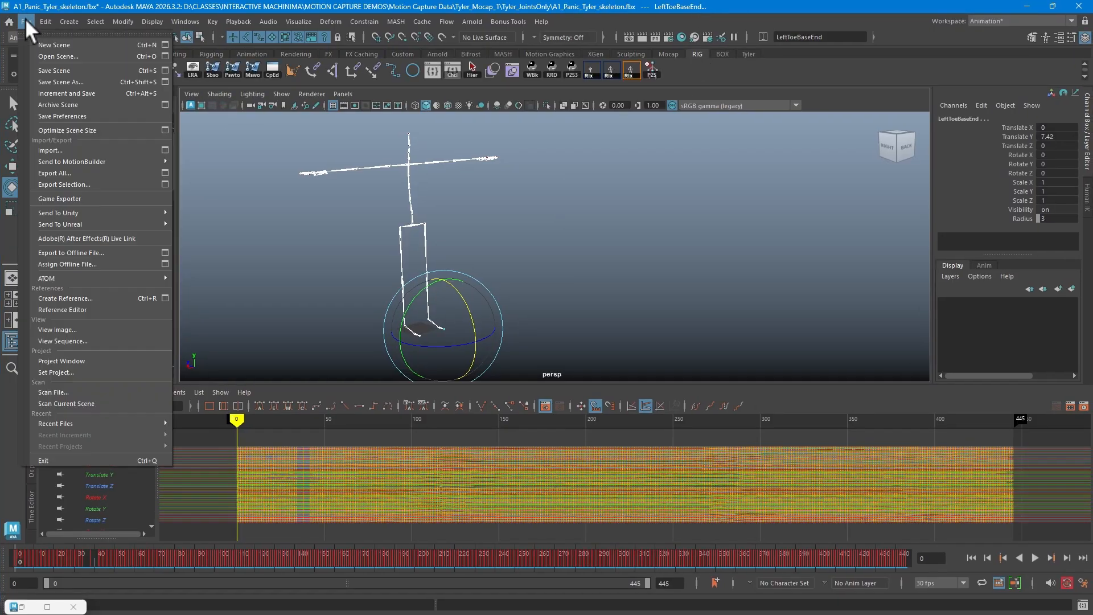
mouse_move(118, 424)
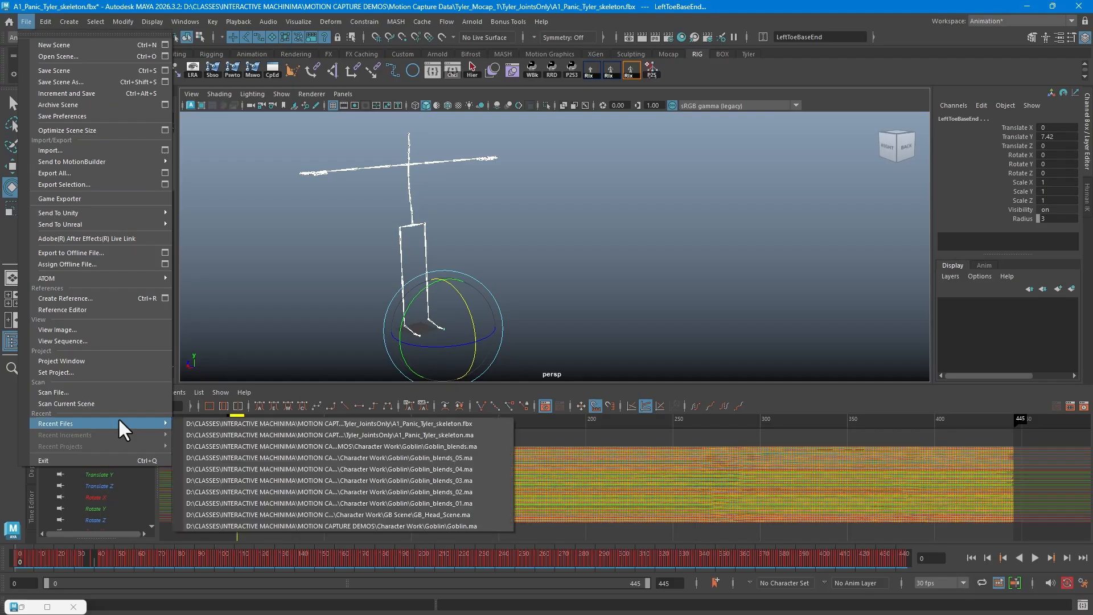
left_click(291, 424)
left_click(537, 320)
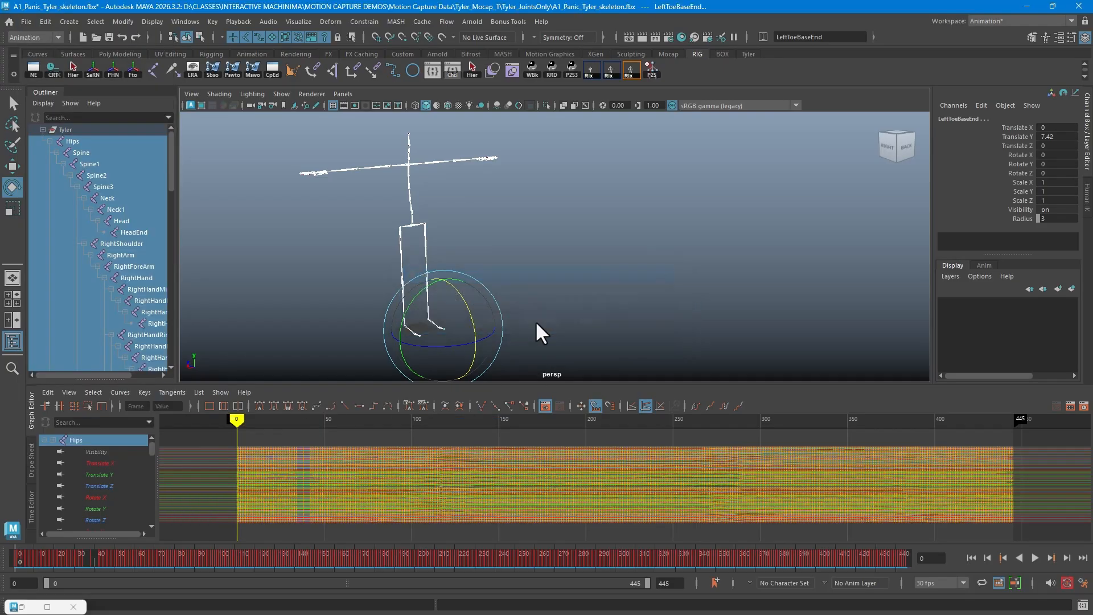
Step: Expand the Tyler group in the Outliner and frame the whole skeleton from the right side in the perspective view
right_click_drag(638, 290, 416, 207, "alt")
middle_click_drag(595, 165, 546, 258, "alt")
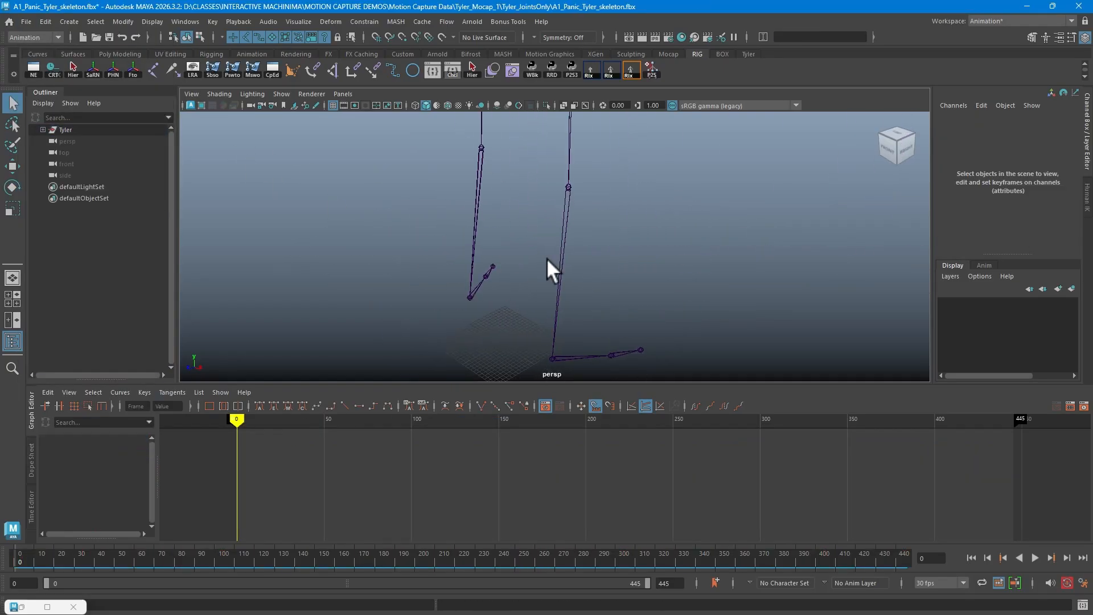
right_click_drag(546, 258, 446, 178, "alt")
middle_click_drag(447, 178, 451, 273, "alt")
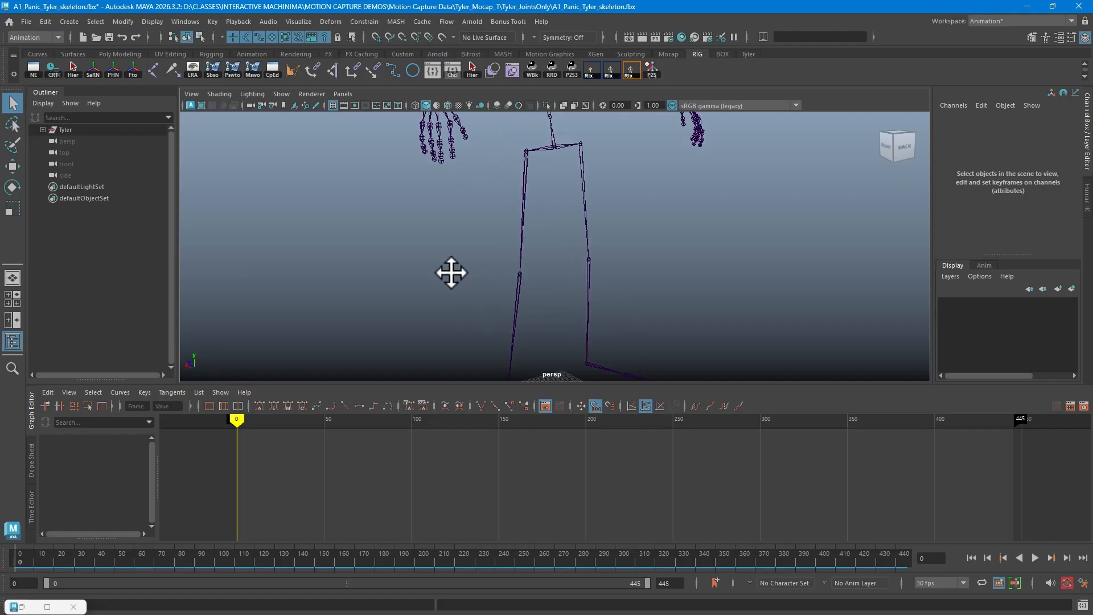
right_click_drag(452, 273, 439, 174, "alt")
left_click_drag(438, 173, 439, 227, "alt")
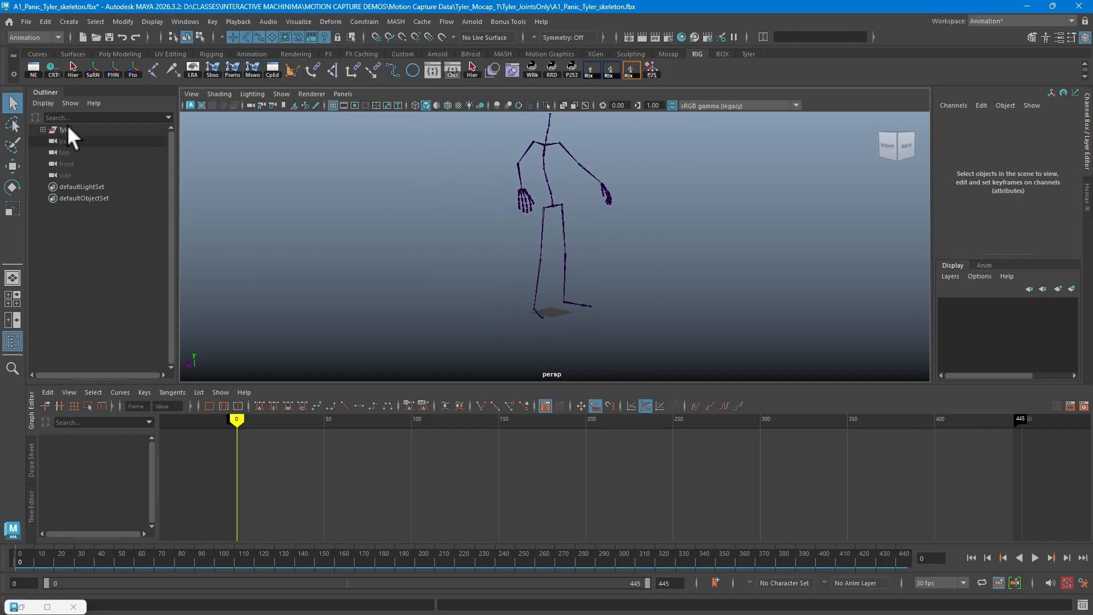
left_click(42, 130)
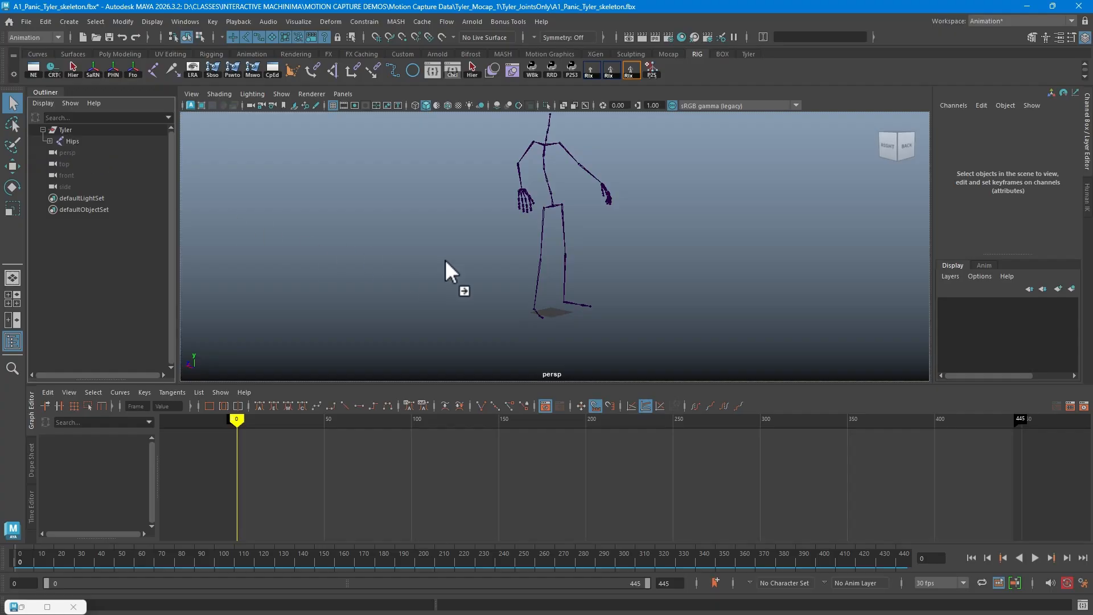
left_click_drag(445, 258, 455, 237, "alt")
middle_click_drag(455, 237, 447, 256, "alt")
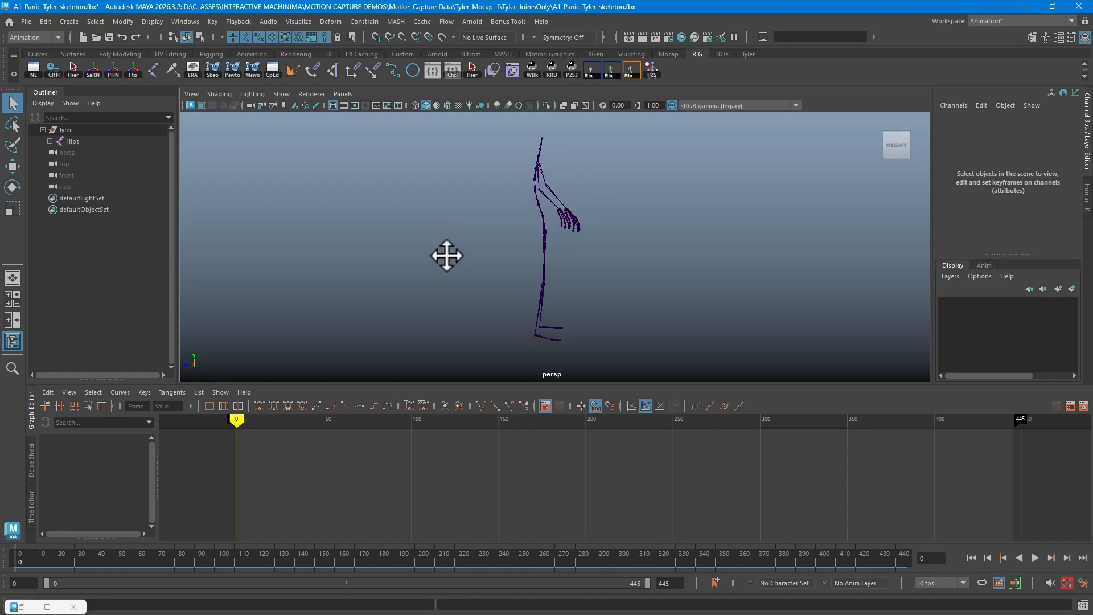
mouse_move(446, 256)
right_mouse_down("alt")
mouse_move(474, 251)
mouse_move(452, 251)
right_mouse_up("alt")
middle_click_drag(451, 250, 434, 235, "alt")
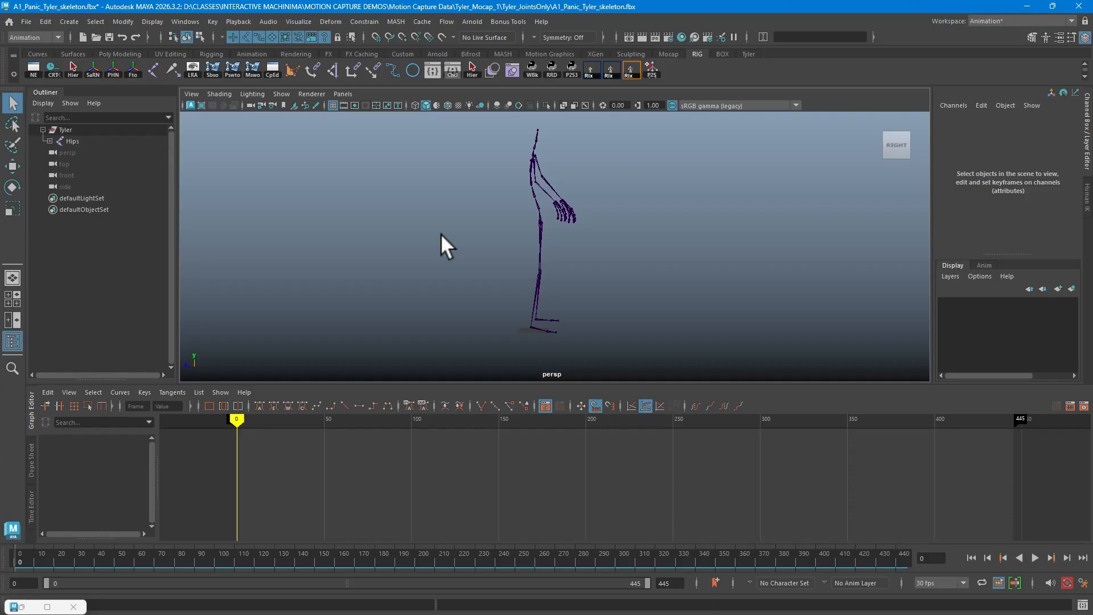
Step: Select all joints with the Tyler shelf's Tylr selection button, expand the entire Hips hierarchy in the Outliner, and clear the selection
left_click(749, 54)
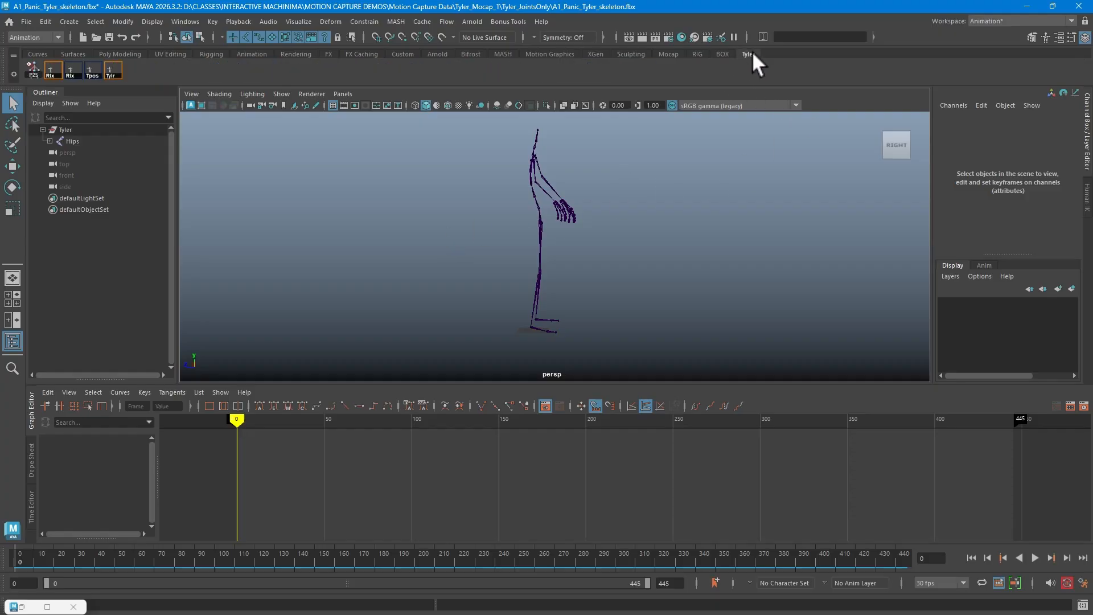
left_click(110, 70)
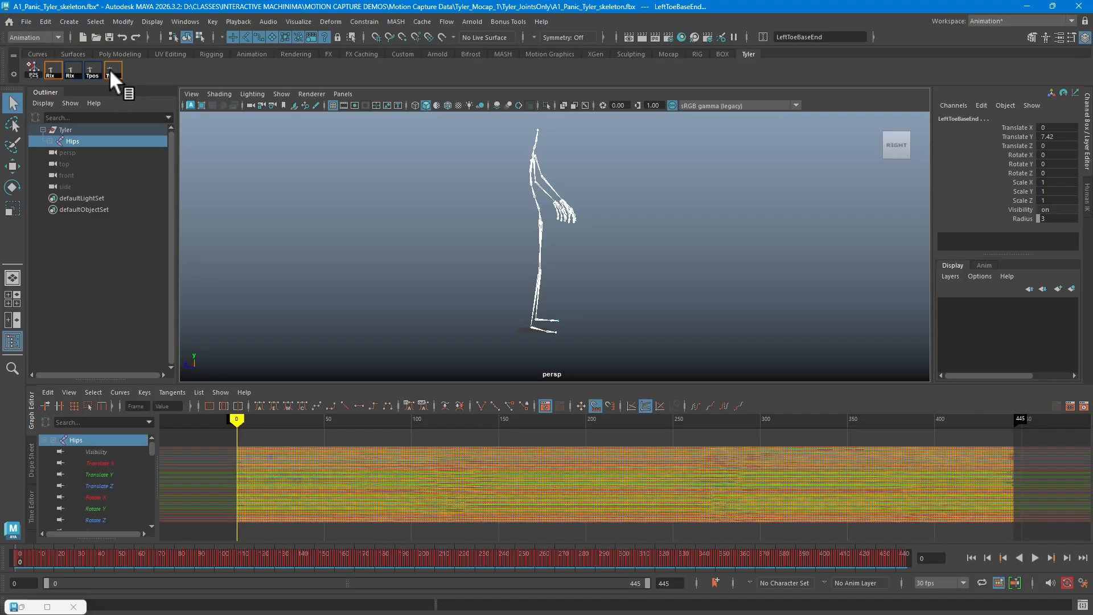
left_click(50, 141, "shift")
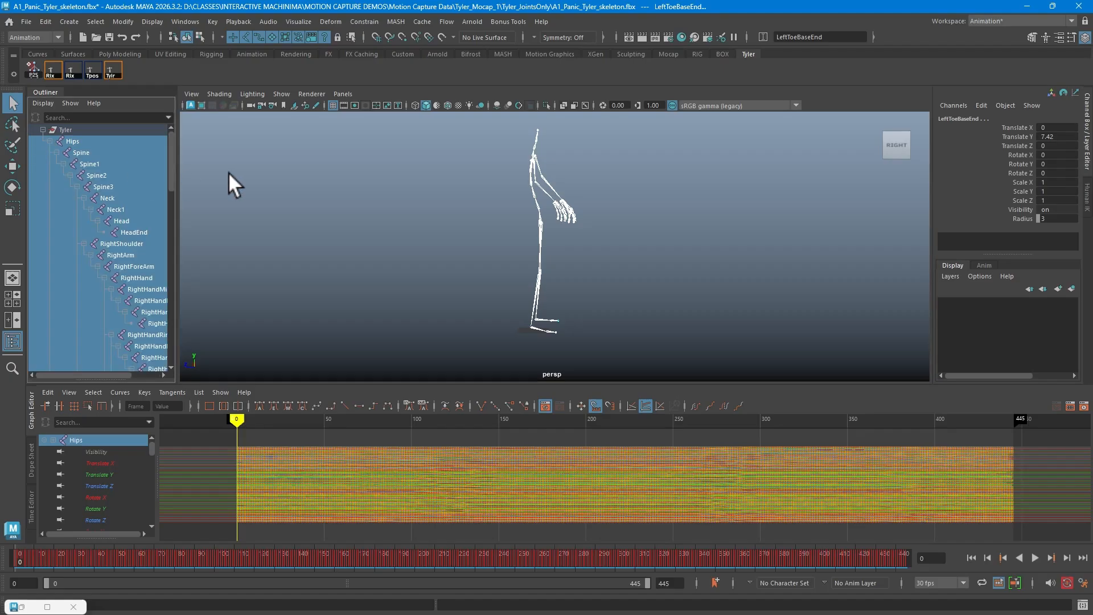
left_click(250, 168)
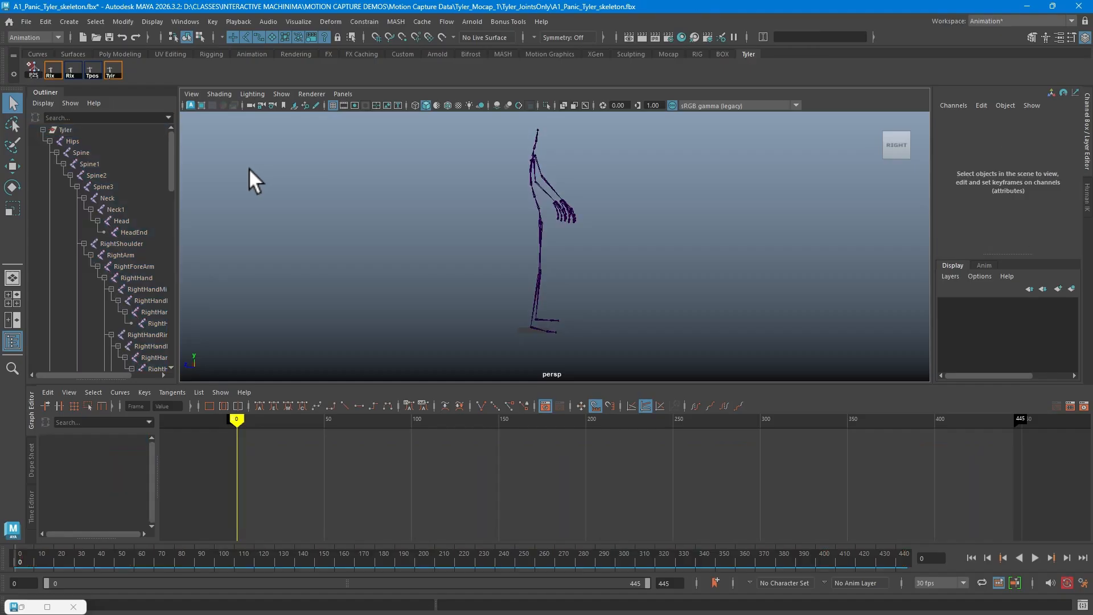
Step: Select the Hips joint with its entire joint hierarchy, and clear the selection
left_click(72, 141)
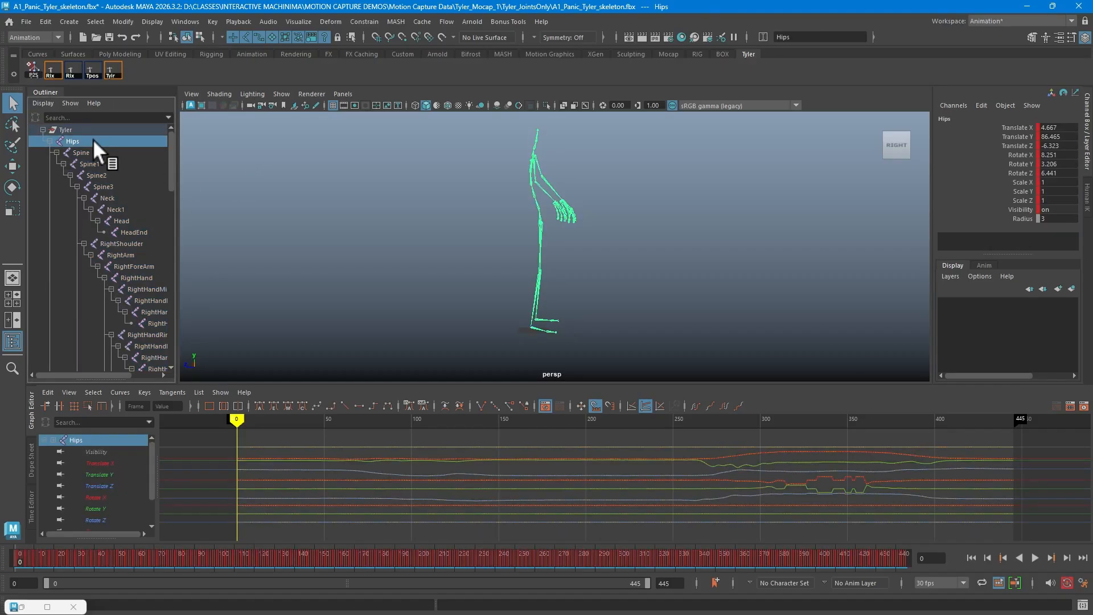
left_click(97, 21)
left_click(127, 78)
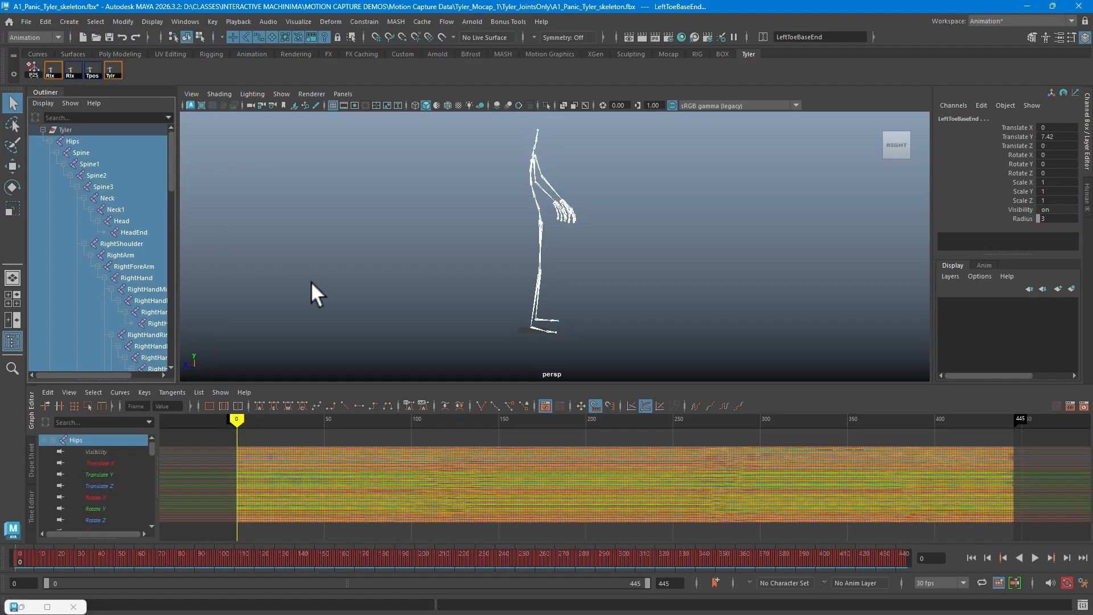
left_click(290, 188)
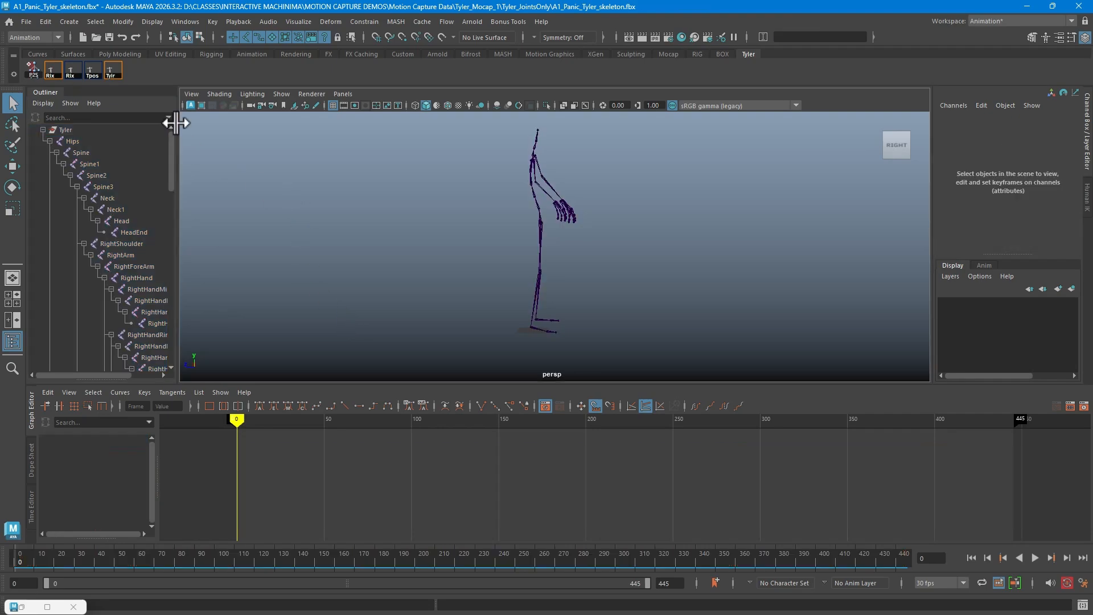
Step: Select all skeleton joints with the saved Tylr selection, apply the Tpos pose at frame 0, and clear the selection
left_click(112, 69)
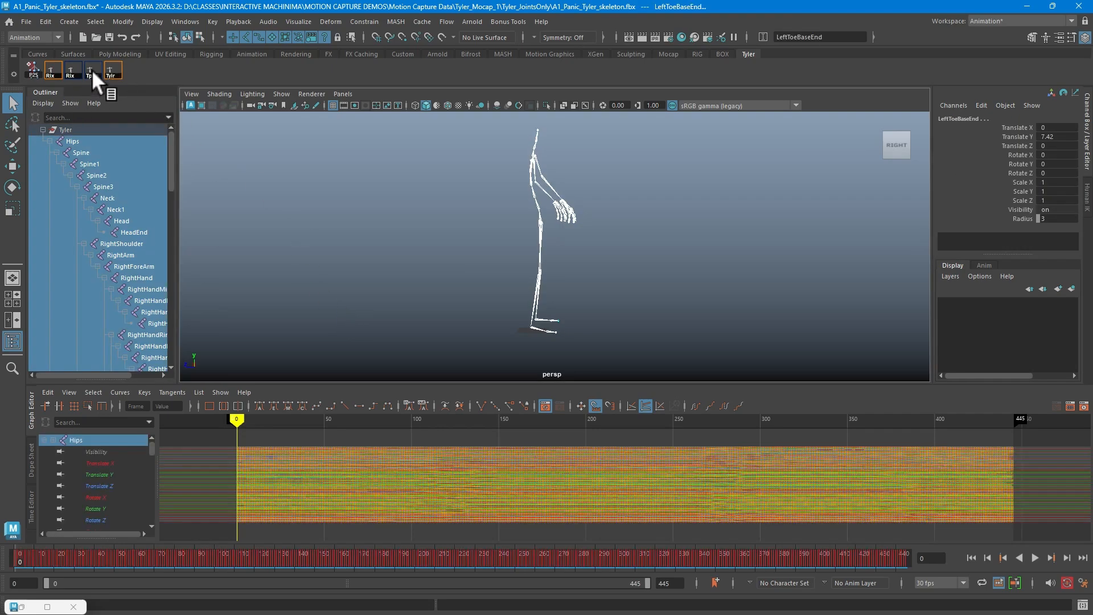
left_click(91, 69)
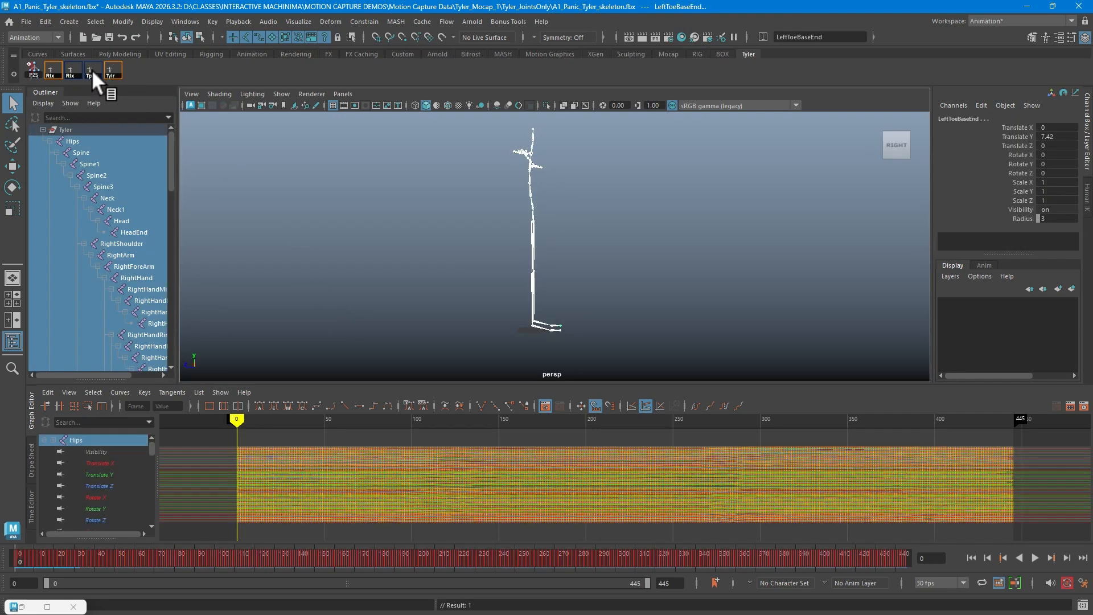
left_click(401, 253)
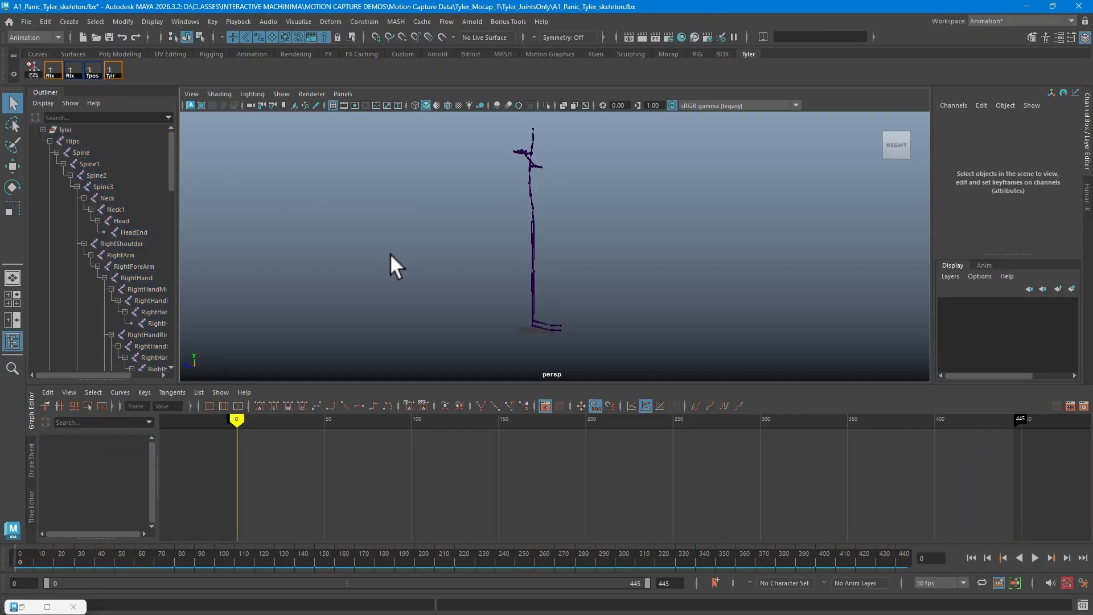
Step: Select the Tyler group, show the RIG shelf, and check the T-pose at frame 0 in the perspective view
left_click(66, 129)
mouse_move(641, 268)
left_mouse_down("alt")
mouse_move(658, 263)
mouse_move(649, 266)
left_mouse_up("alt")
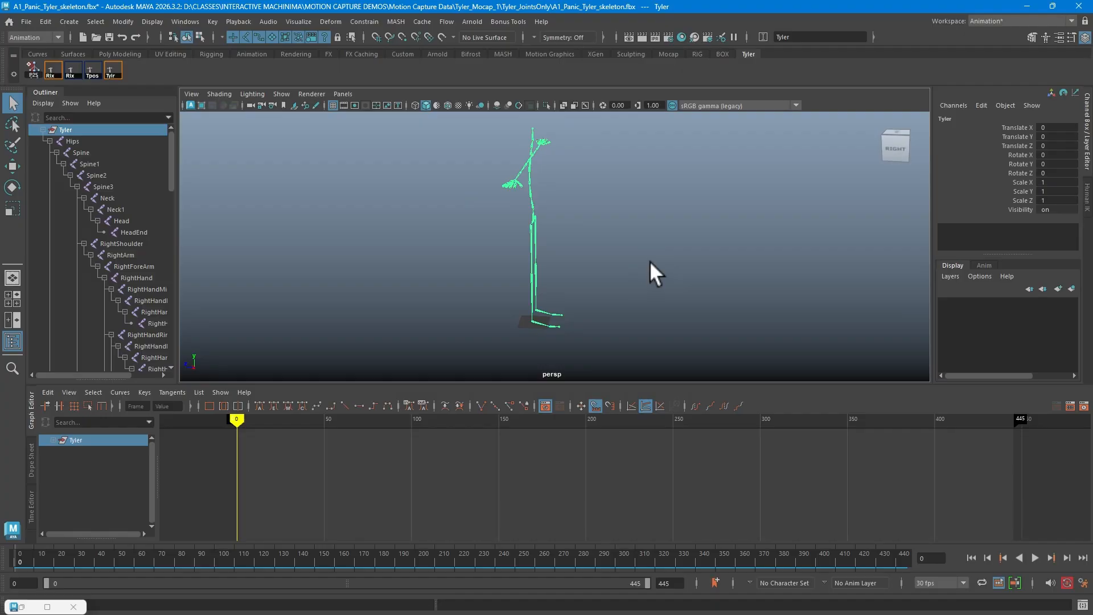
left_click(702, 53)
mouse_move(669, 275)
left_mouse_down("alt")
mouse_move(624, 280)
mouse_move(630, 270)
mouse_move(680, 266)
left_mouse_up("alt")
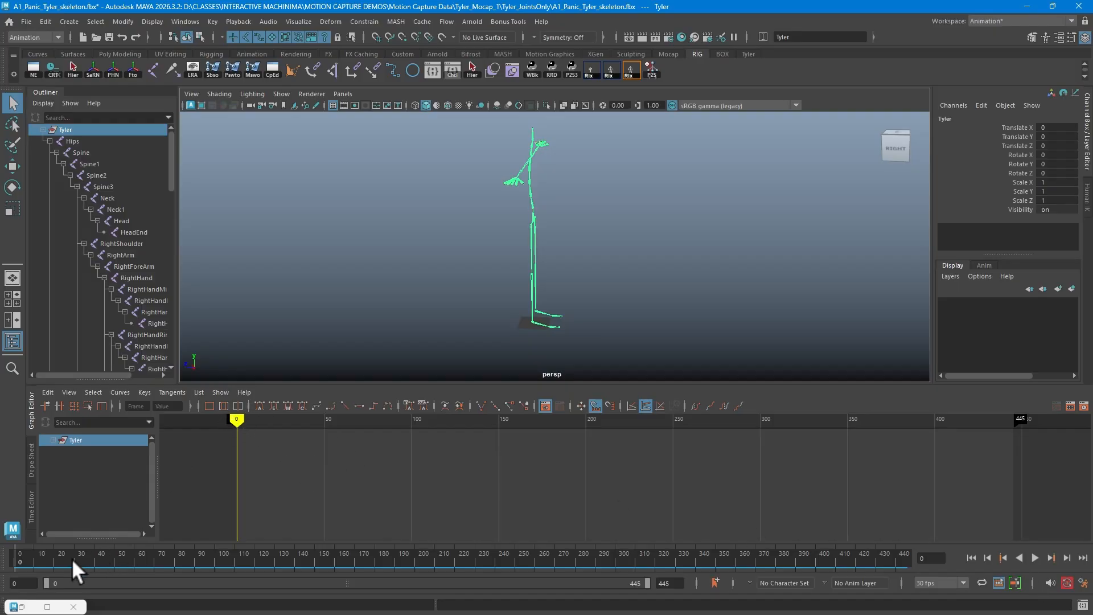
left_click_drag(72, 558, 0, 573)
key("alt+v")
left_click_drag(374, 271, 392, 273, "alt")
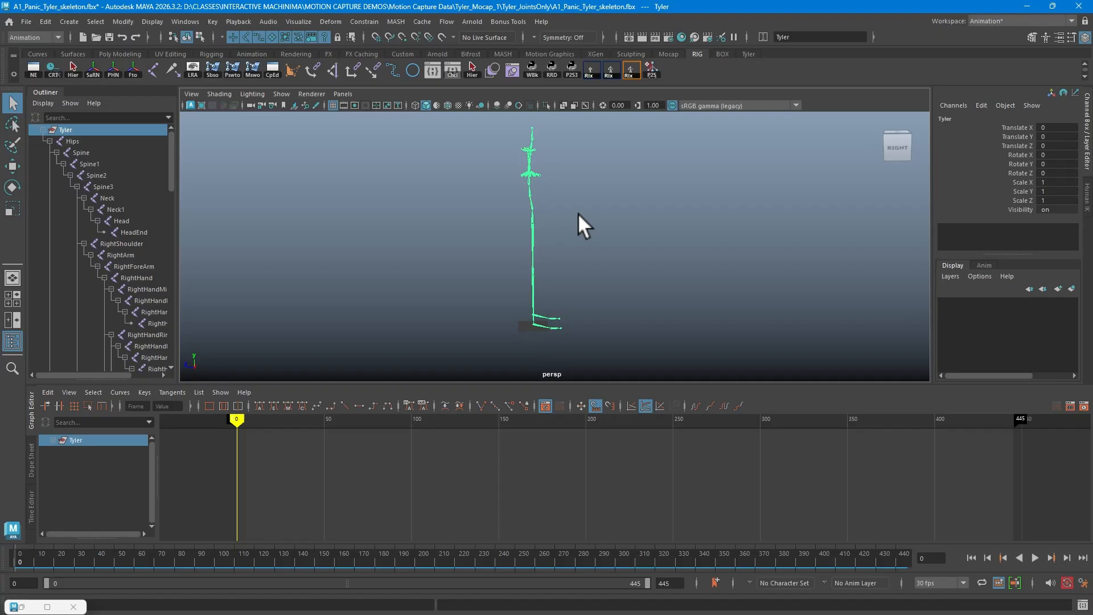
Step: Open the RRD shelf button's Python command in the Shelf Editor and highlight its RootRedirect lines
right_click(551, 67)
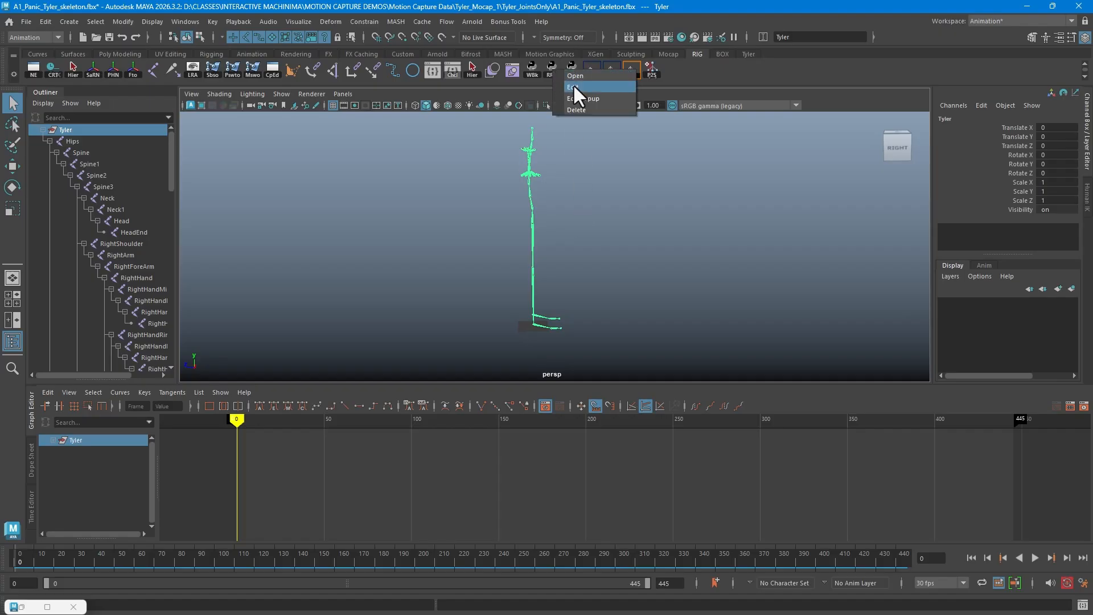
left_click(573, 87)
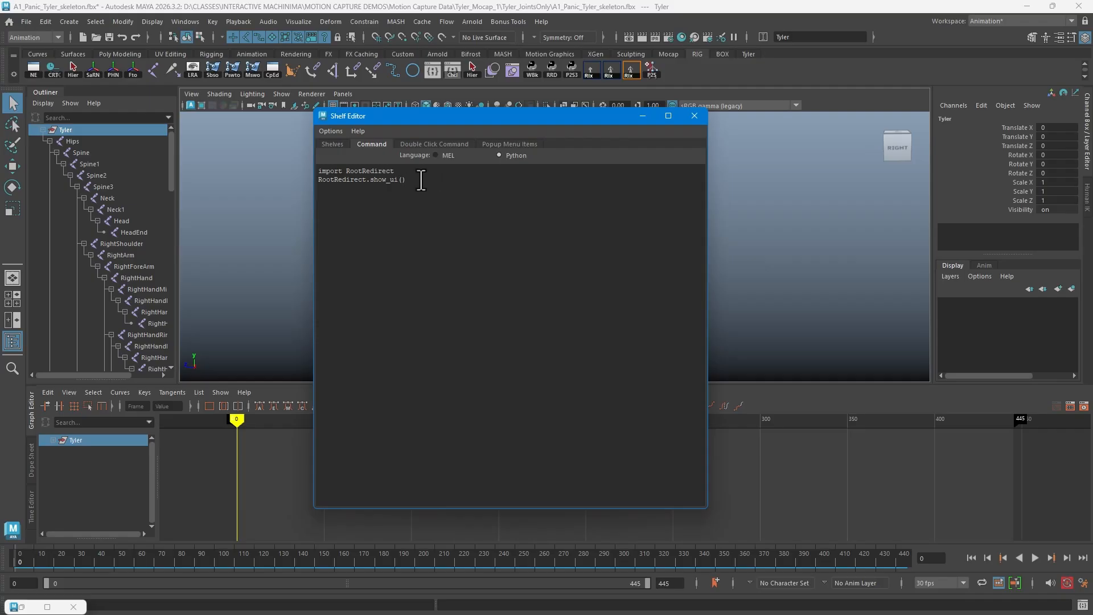
left_click_drag(421, 180, 293, 172)
left_click(440, 184)
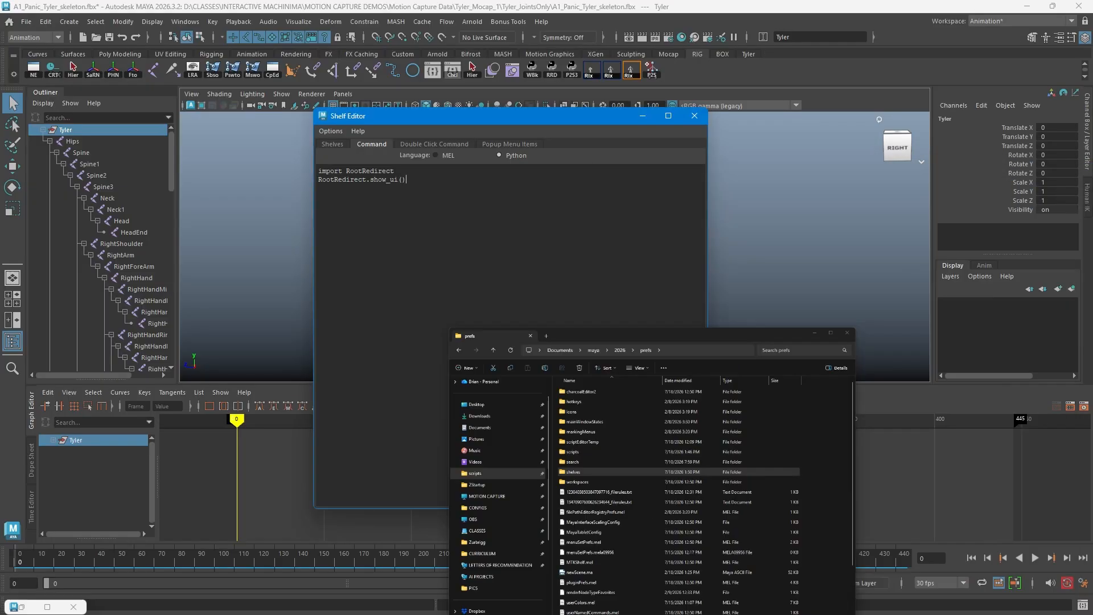
Step: Switch to File Explorer to view the script files in the prefs scripts folder, and return to Maya to close the Shelf Editor
key("alt+Tab")
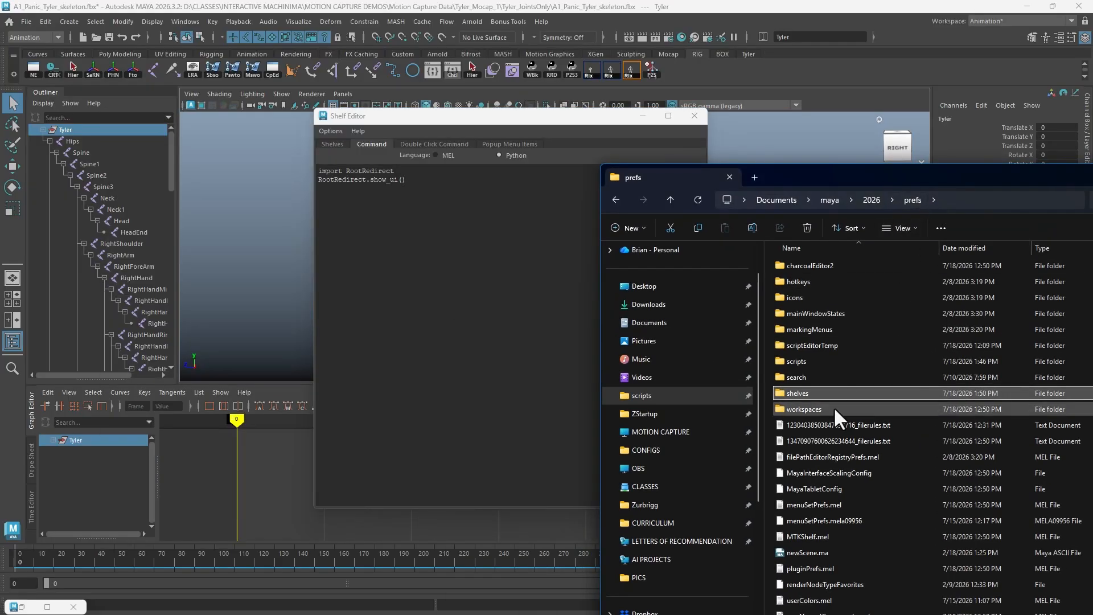
double_click(815, 360)
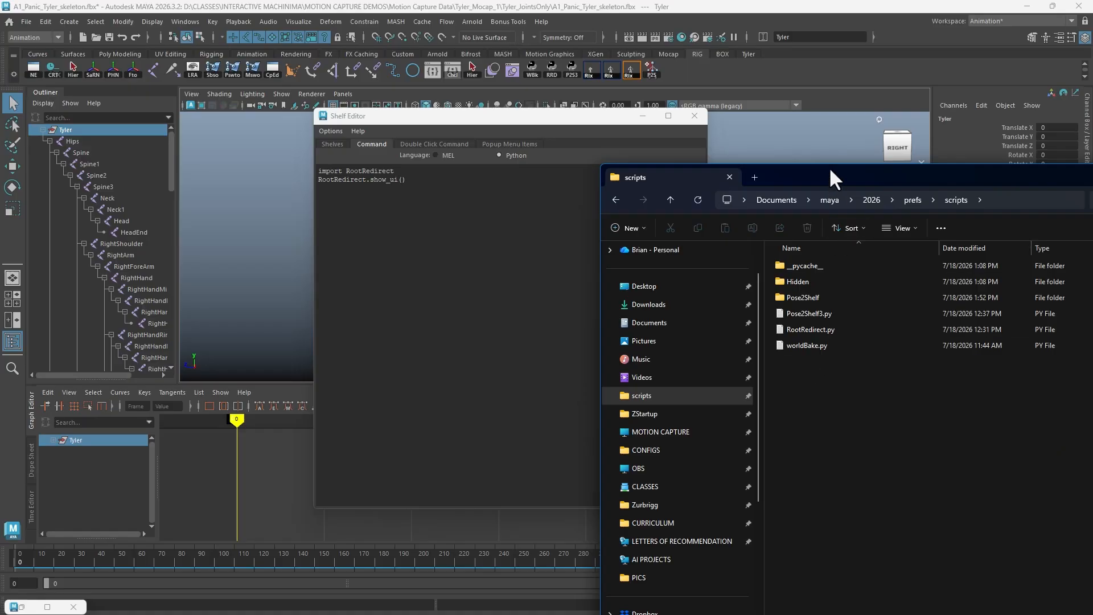
left_click_drag(829, 170, 890, 108)
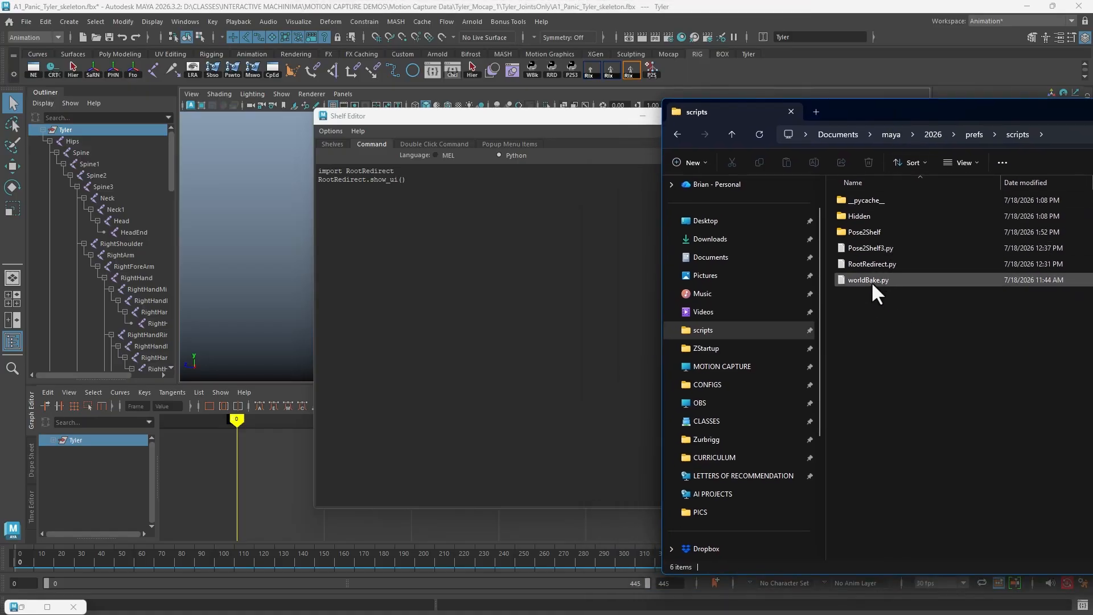
left_click(572, 121)
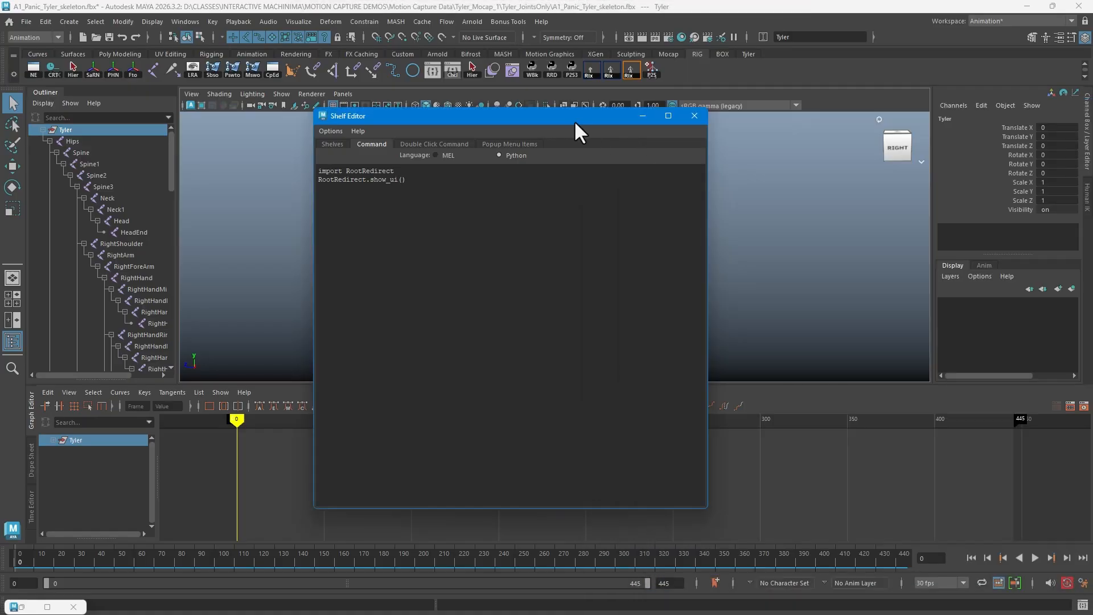
left_click_drag(576, 121, 670, 169)
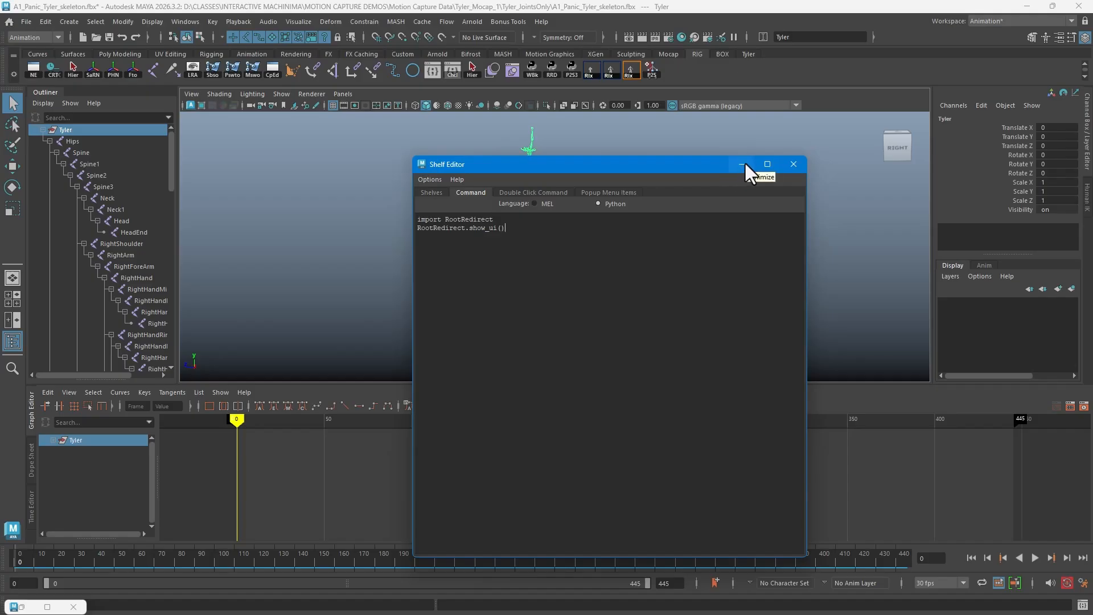
left_click(794, 166)
Step: Select the Hips joint at frame 0 and create a motion control for it with the RRD (RootRedirect) tool
left_click_drag(773, 207, 727, 205, "alt")
mouse_move(232, 421)
left_mouse_down()
mouse_move(569, 439)
mouse_move(245, 401)
mouse_move(808, 459)
mouse_move(239, 408)
mouse_move(395, 407)
mouse_move(234, 395)
left_mouse_up()
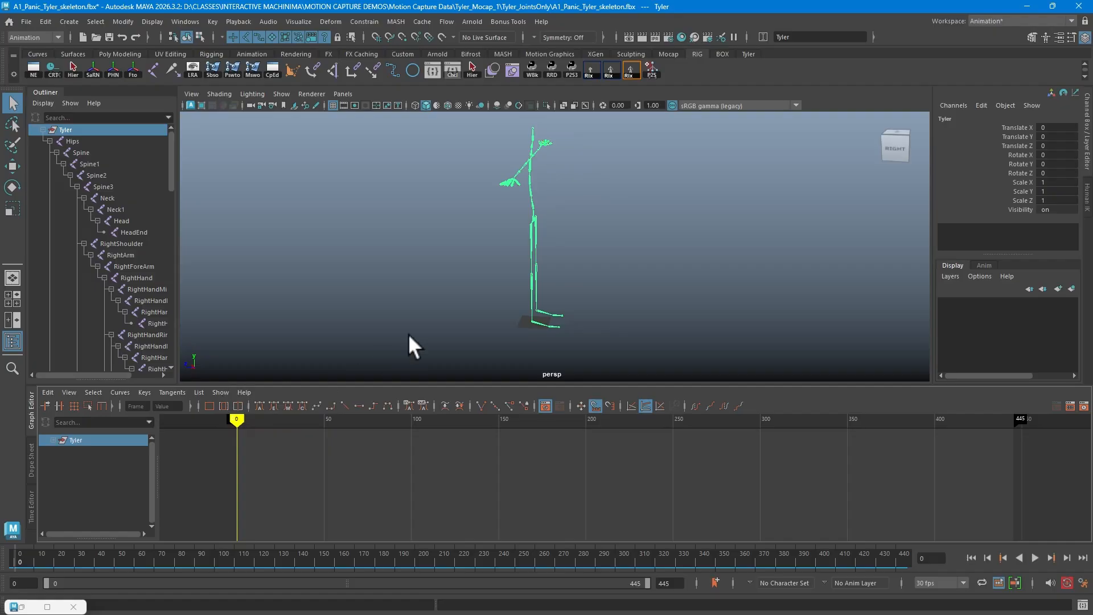
left_click_drag(421, 268, 425, 255, "alt")
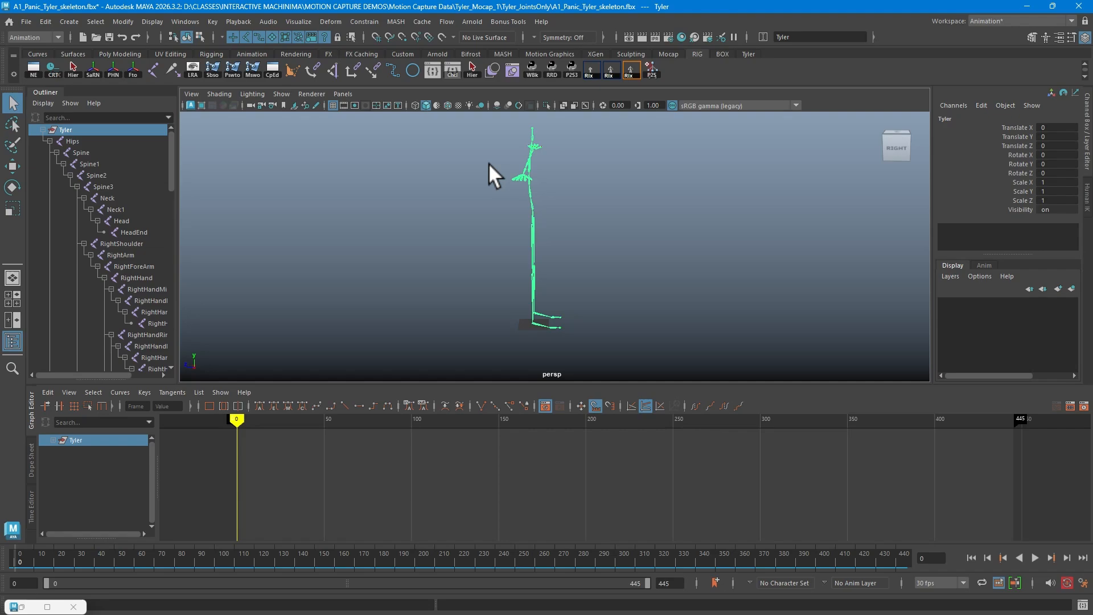
left_click(81, 140)
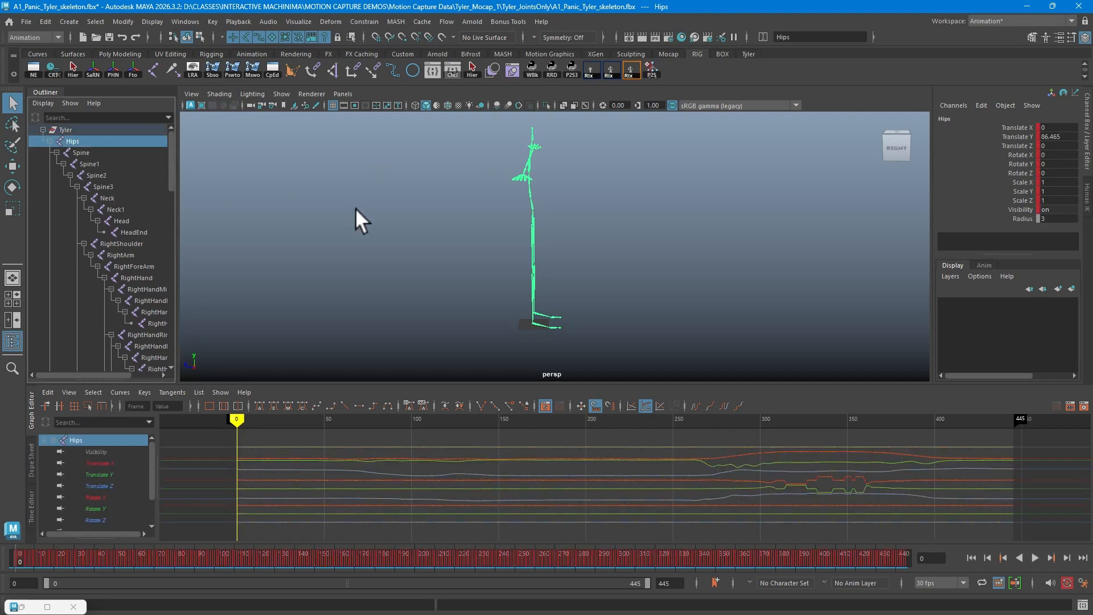
left_click(551, 67)
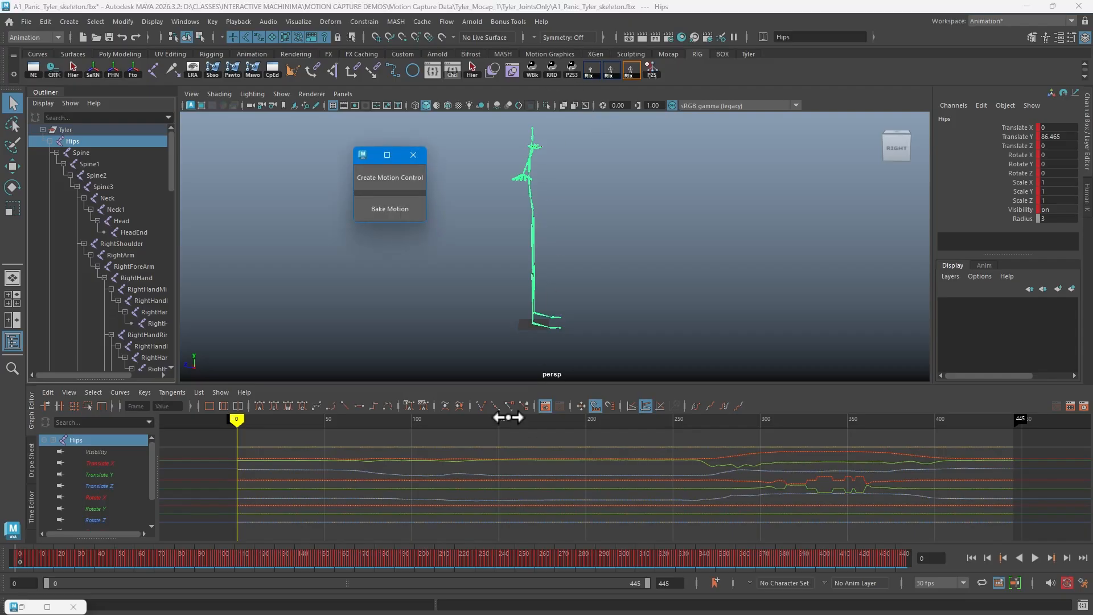
left_click(391, 177)
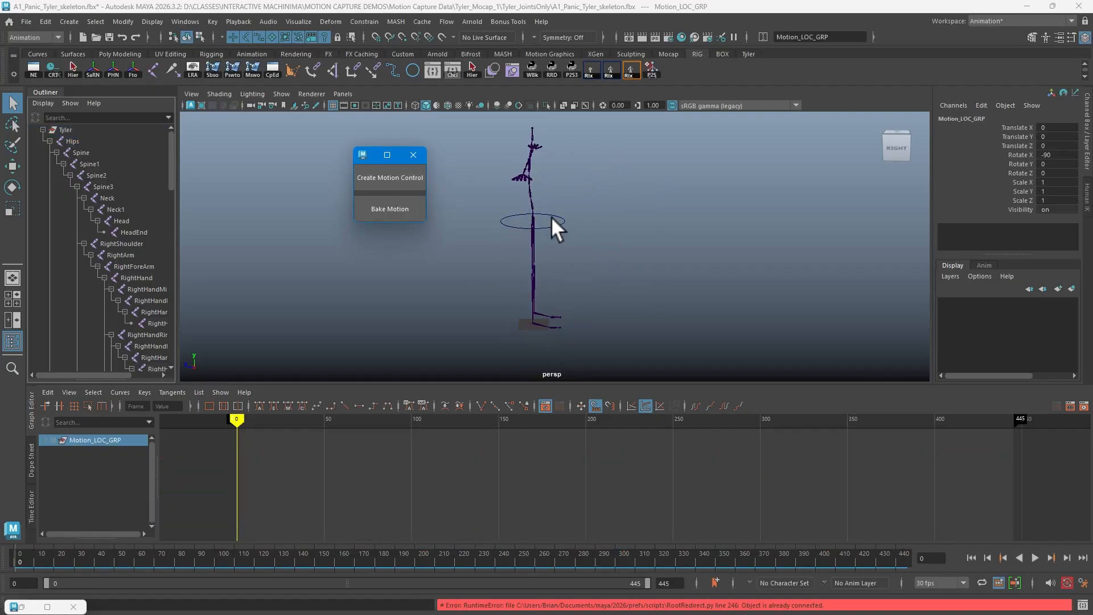
Step: Select the circular Motion_REDIRECT_CTRL control and set its Rotate Y to 180 at frame 1
left_click(552, 219)
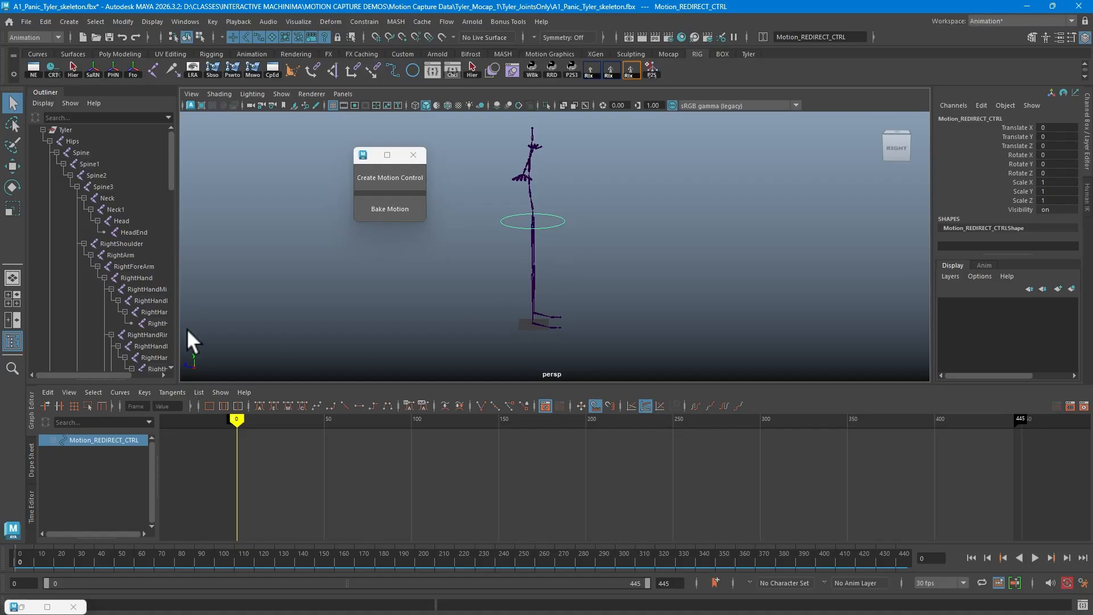
mouse_move(237, 423)
left_mouse_down()
mouse_move(659, 449)
mouse_move(238, 446)
left_mouse_up()
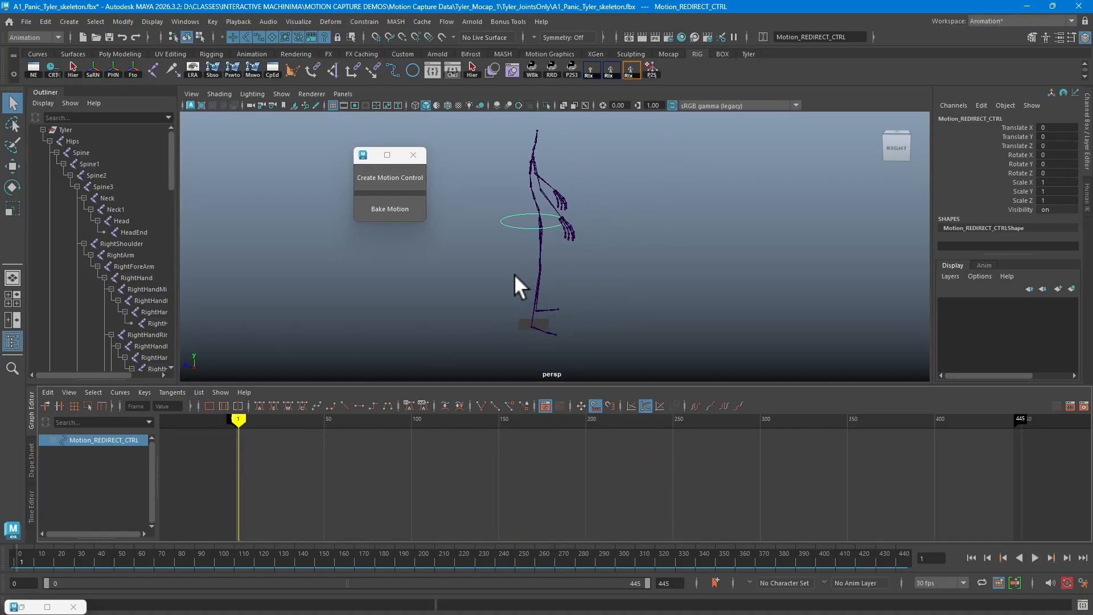
key("e")
left_click_drag(559, 229, 509, 233)
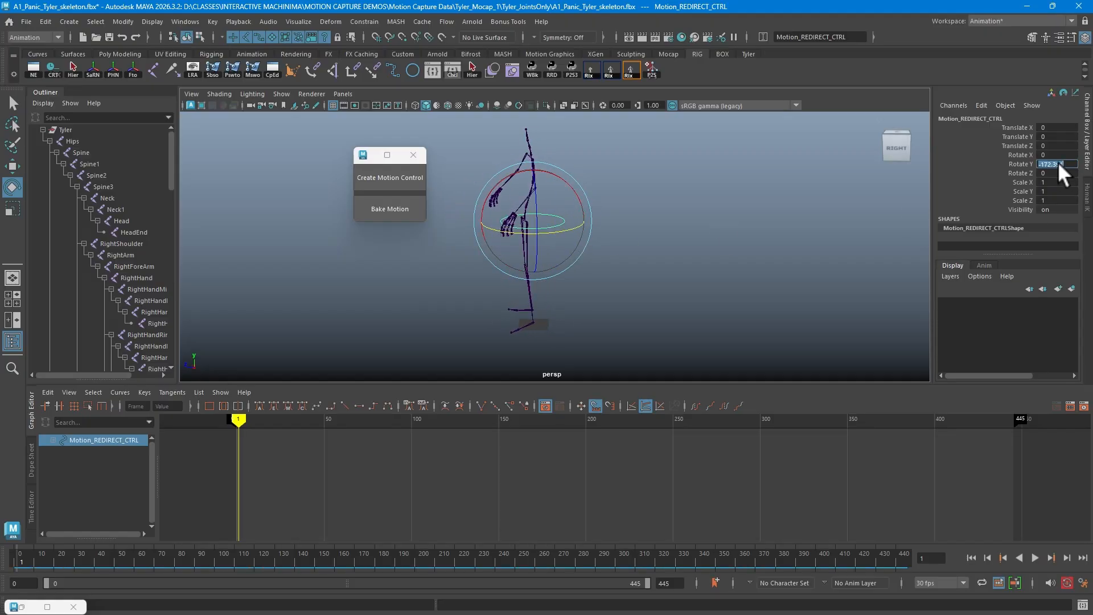
type("180")
key("Return")
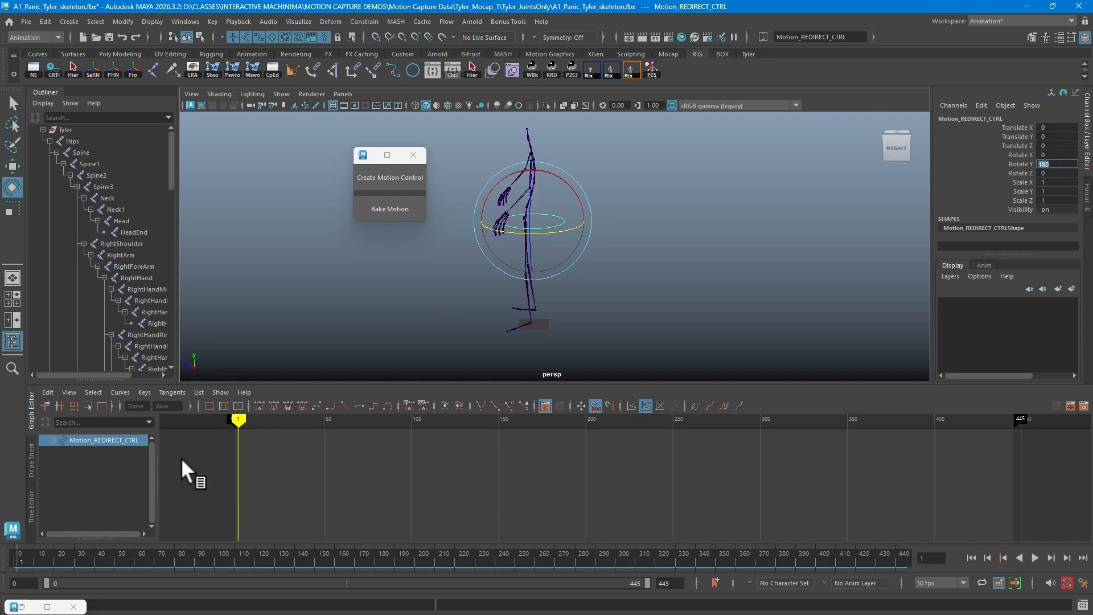
Step: Go back to frame 0, bake the redirected motion onto the skeleton, and close the RootRedirect tool window
mouse_move(237, 421)
left_mouse_down()
mouse_move(300, 435)
mouse_move(572, 439)
mouse_move(237, 427)
mouse_move(425, 462)
mouse_move(527, 462)
mouse_move(236, 436)
left_mouse_up()
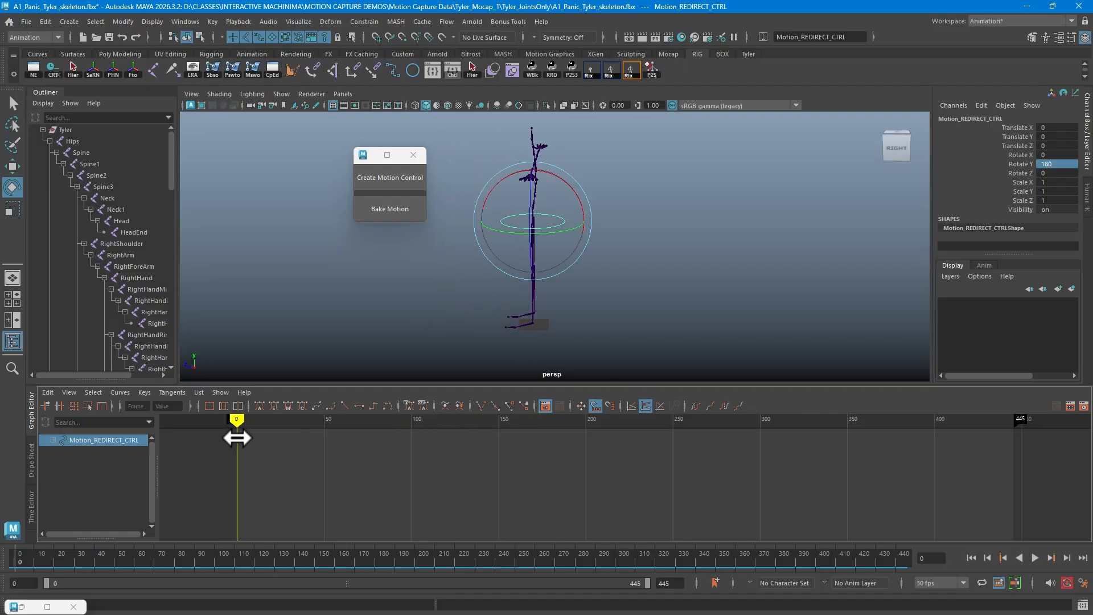
mouse_move(357, 336)
left_mouse_down("alt")
mouse_move(359, 319)
mouse_move(407, 318)
mouse_move(315, 308)
mouse_move(355, 326)
left_mouse_up("alt")
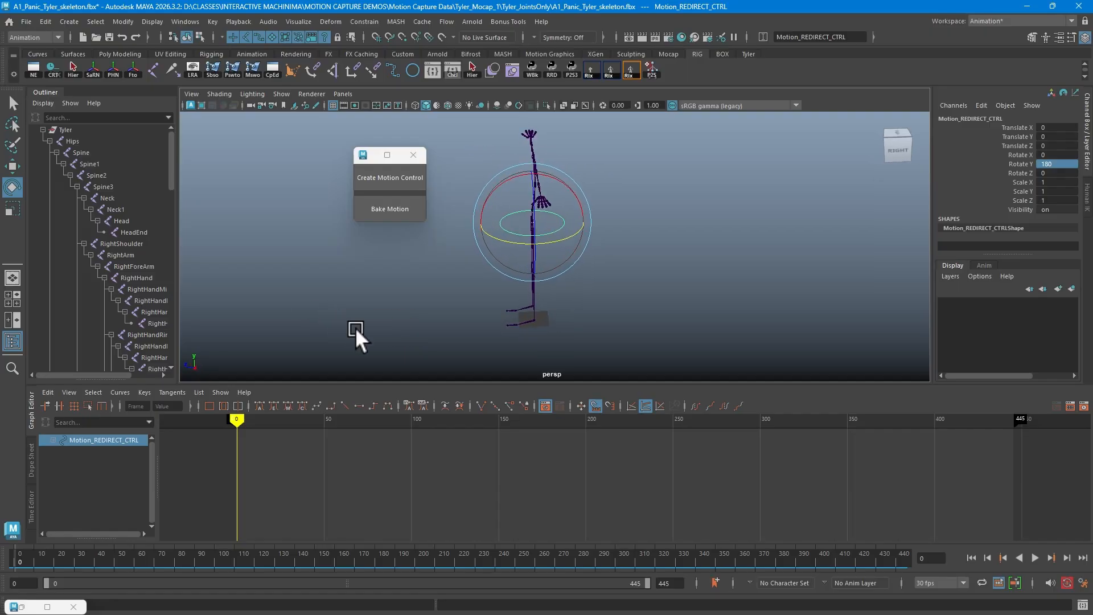
left_click(390, 208)
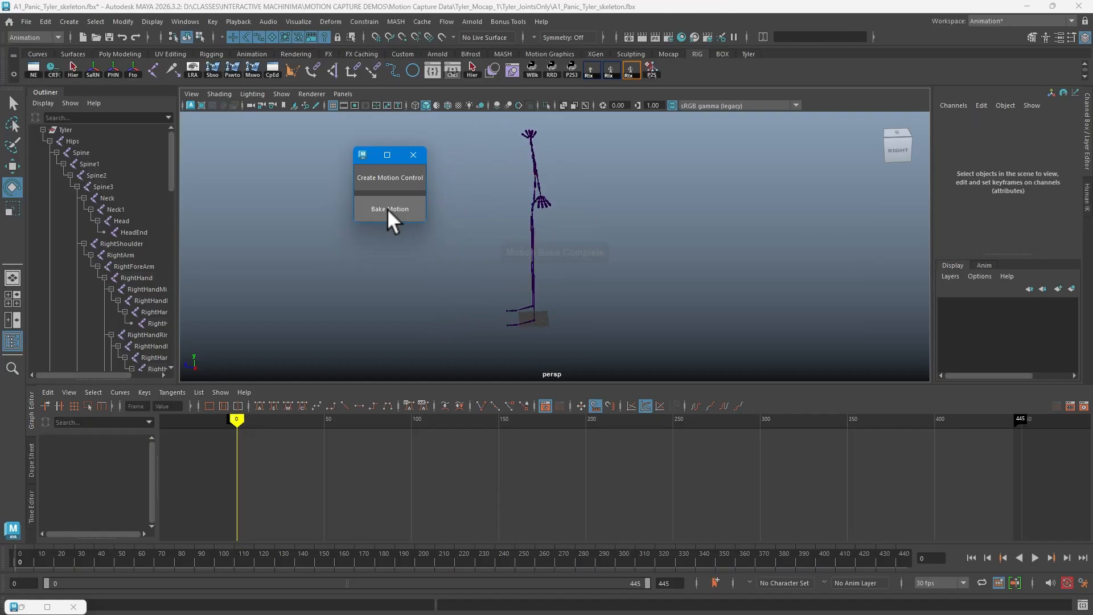
left_click(421, 153)
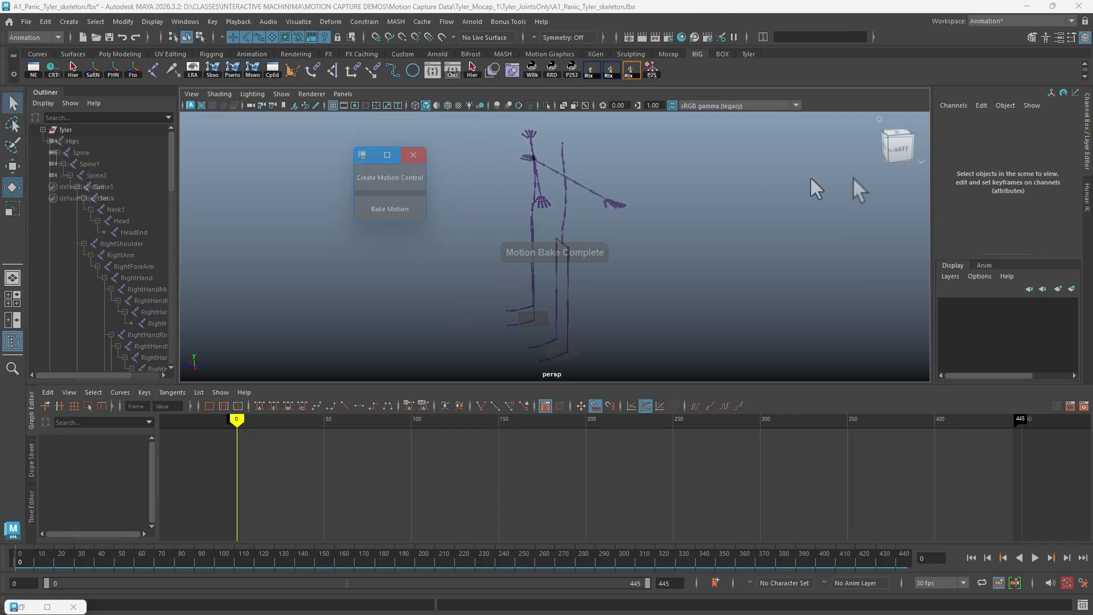
Step: Reopen the recent scene A1_Panic_Tyler_skeleton.fbx without saving the changes
left_click(23, 20)
mouse_move(126, 427)
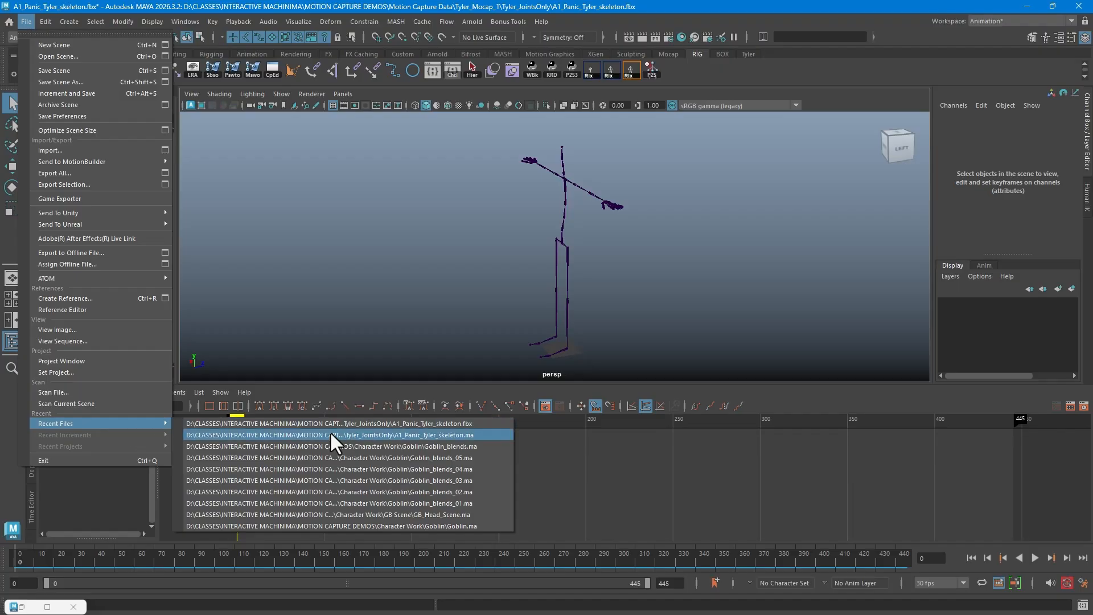
left_click(343, 423)
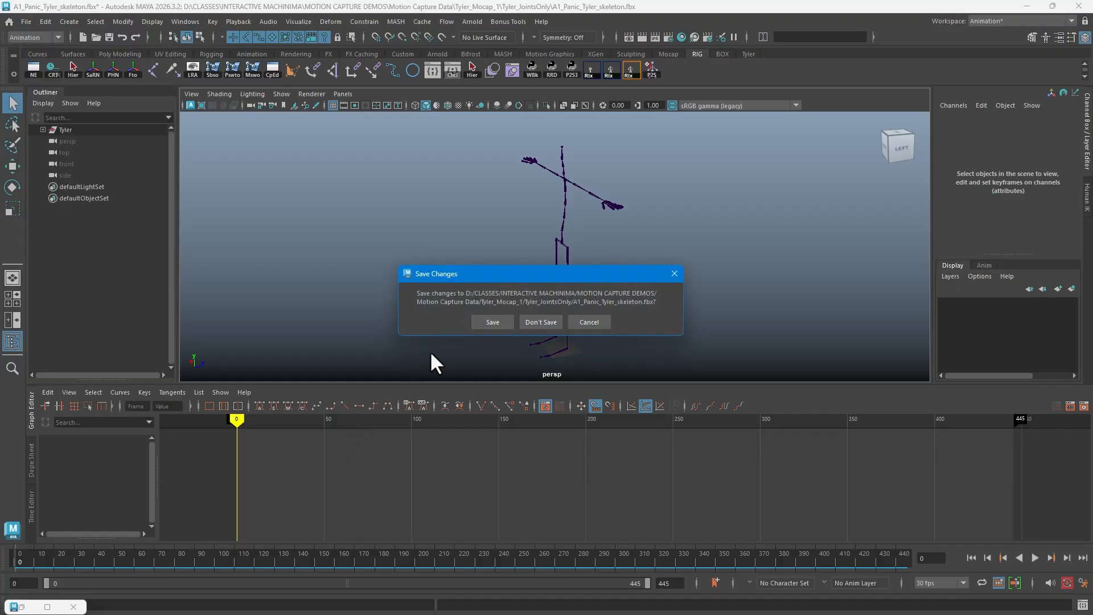
left_click(530, 321)
Step: Select the Hips joint and scrub its animation at the start of the timeline
right_click_drag(464, 312, 449, 224, "alt")
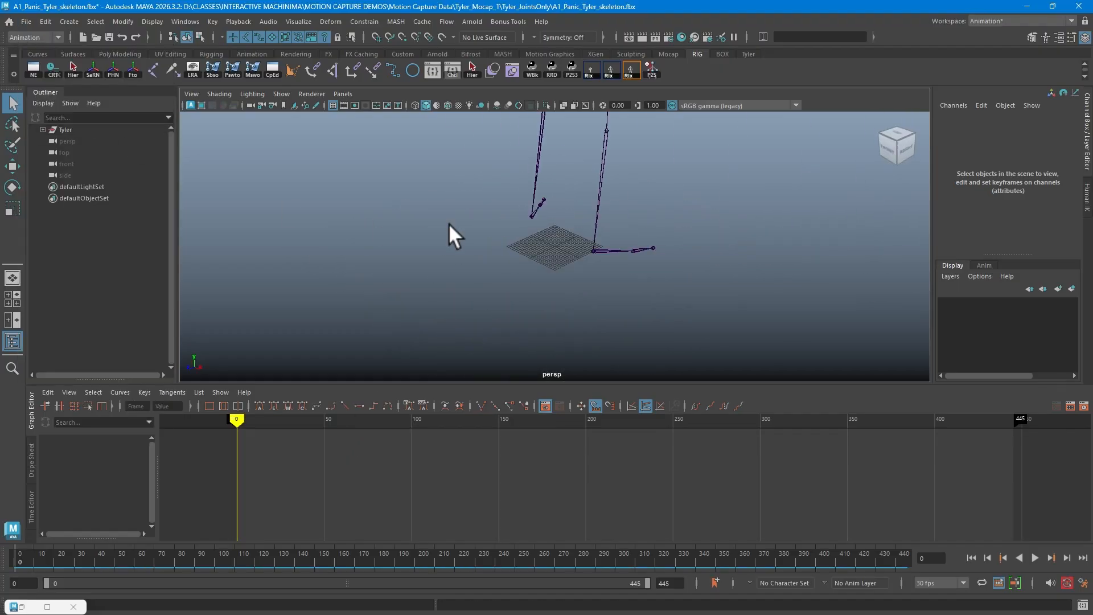
middle_click_drag(497, 221, 453, 299, "alt")
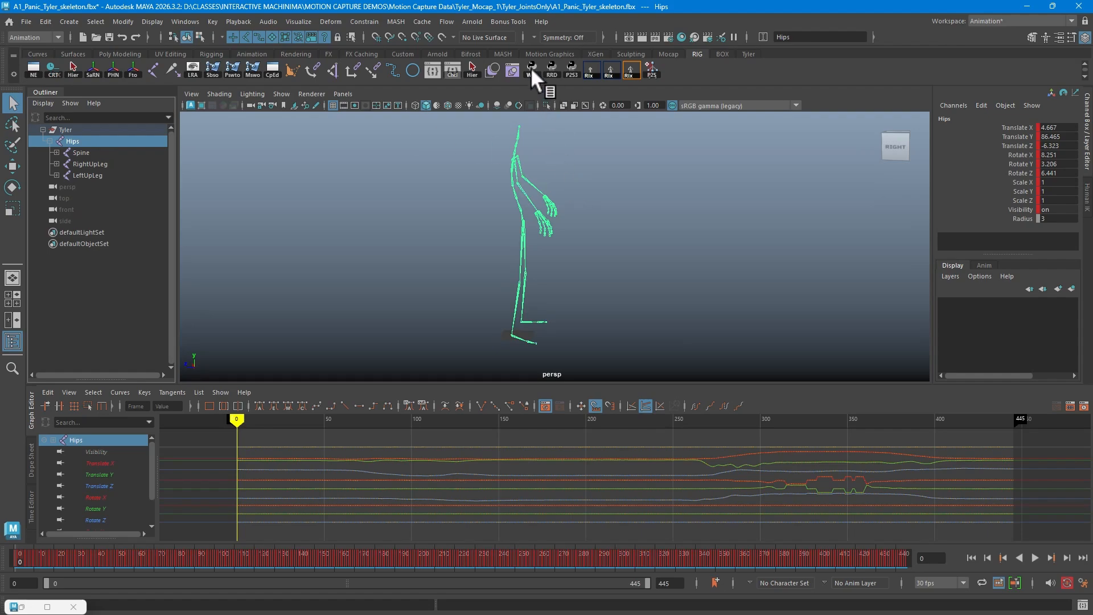
mouse_move(237, 419)
left_mouse_down()
mouse_move(778, 486)
mouse_move(342, 415)
mouse_move(241, 387)
left_mouse_up()
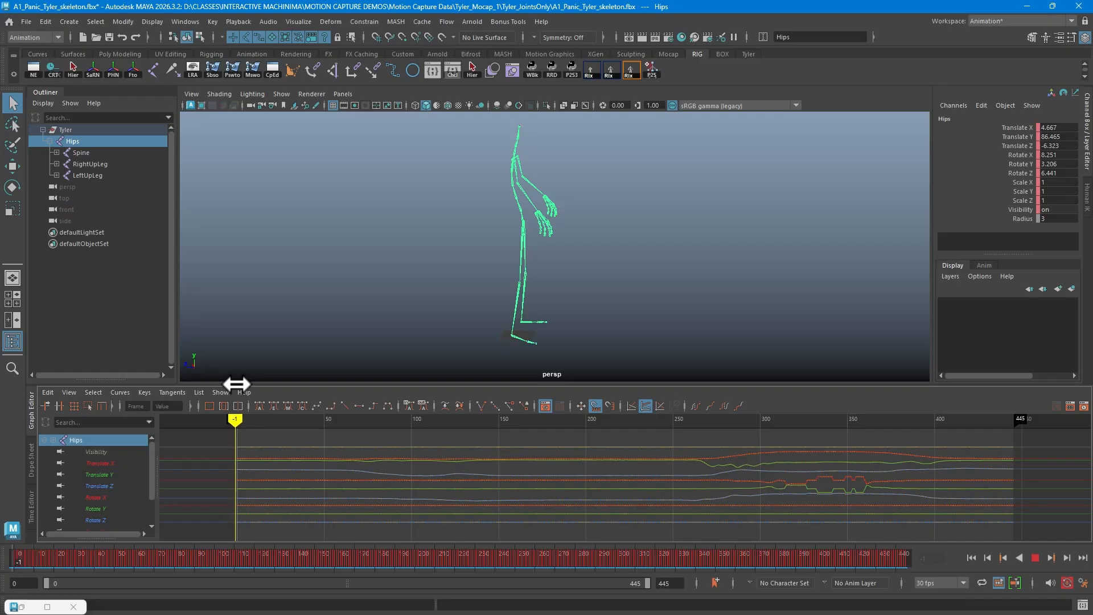
Step: Move the Tyler group to about 48 in Translate Y and about -60 in Translate Z
left_click(87, 129)
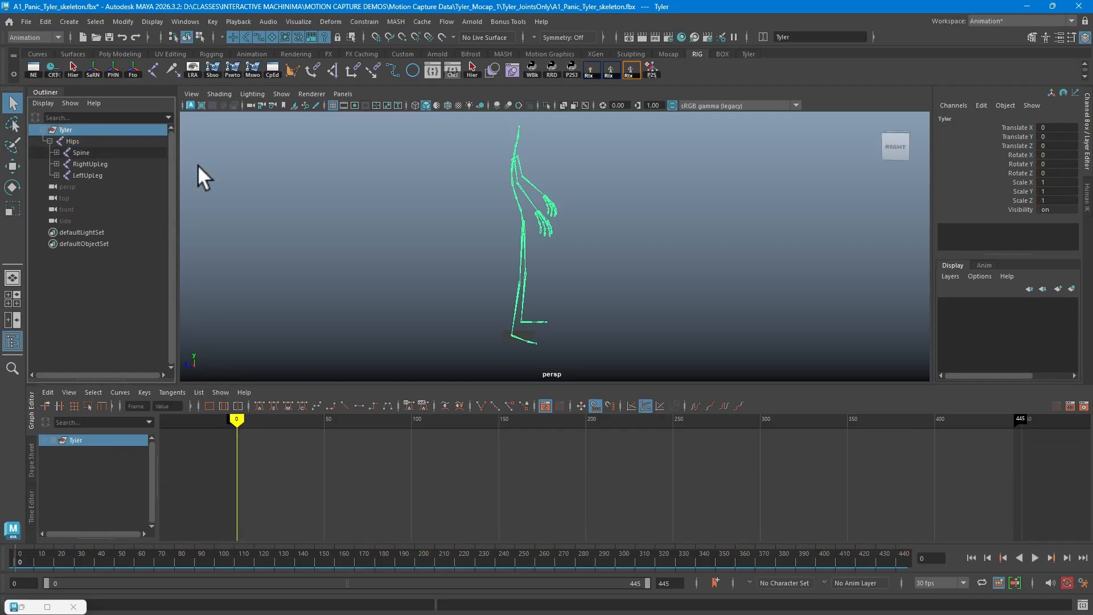
key("w")
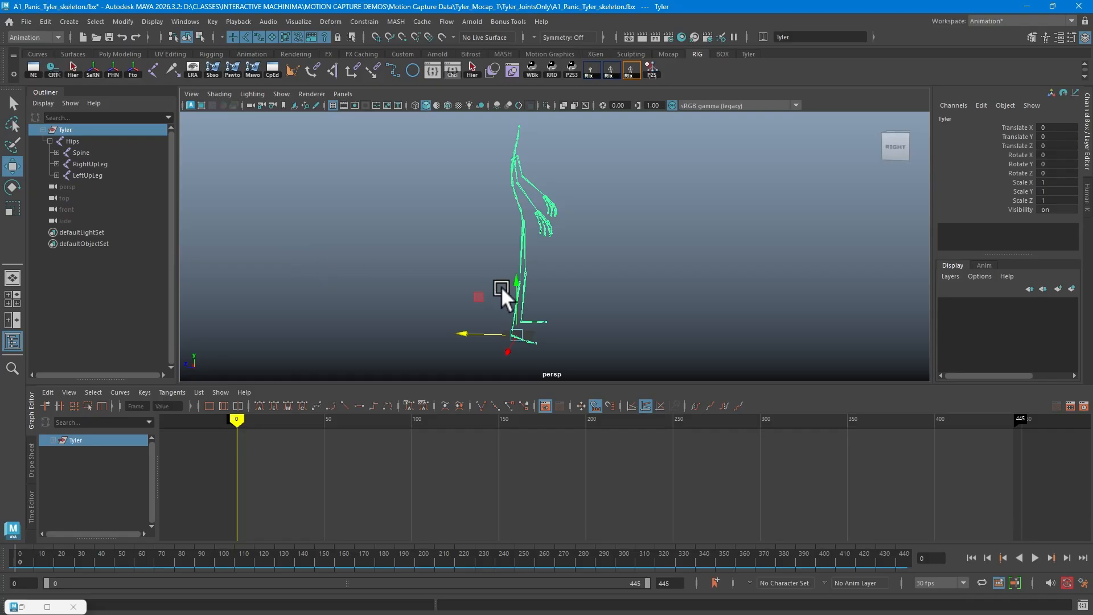
left_click_drag(500, 285, 502, 236)
left_click_drag(471, 273, 546, 271)
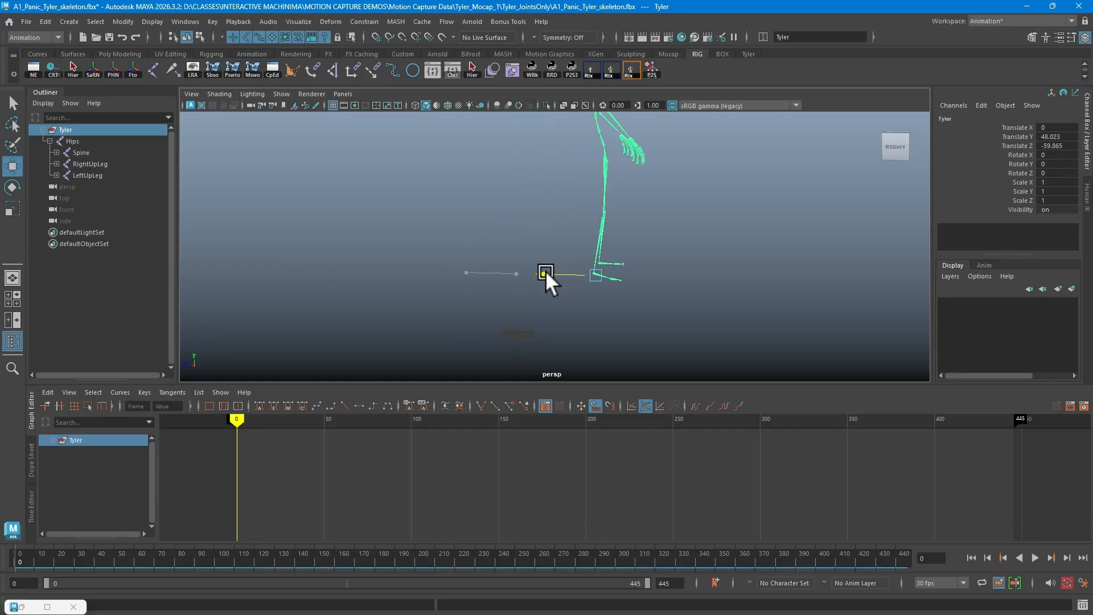
Step: Rotate the Tyler group freely to about -16 in X, -59 in Y and 18 in Z
key("e")
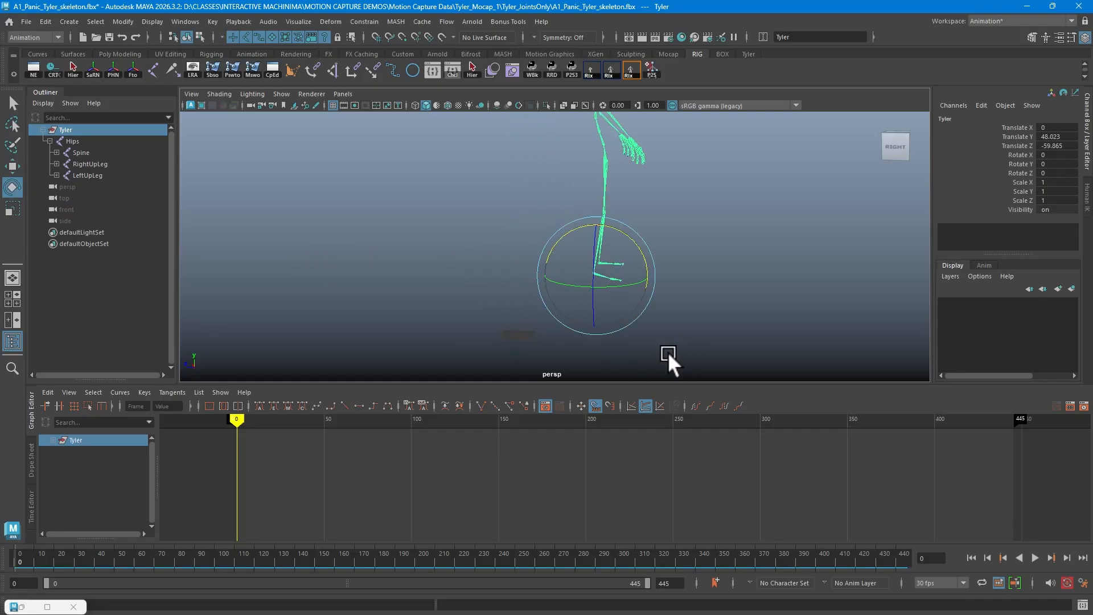
left_click_drag(668, 352, 572, 279, "alt")
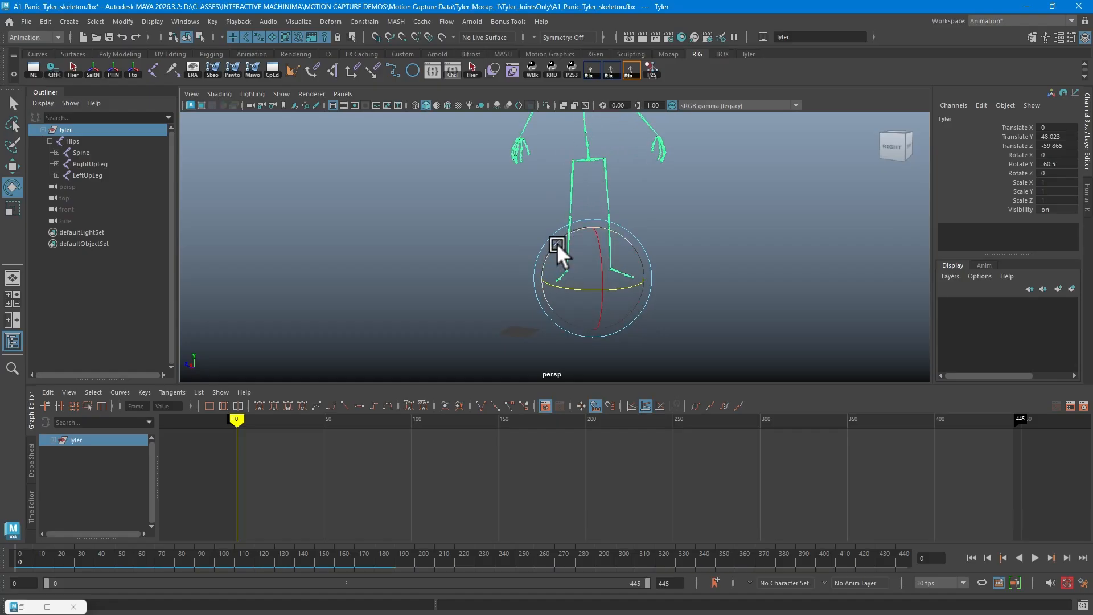
left_click_drag(560, 242, 568, 239)
Step: Scrub and play the animation from frame 0 to examine how the skeleton moves with the Tyler group offset and rotated
mouse_move(240, 420)
left_mouse_down()
mouse_move(752, 420)
mouse_move(238, 420)
left_mouse_up()
key("alt+v")
left_click_drag(364, 296, 366, 366, "alt")
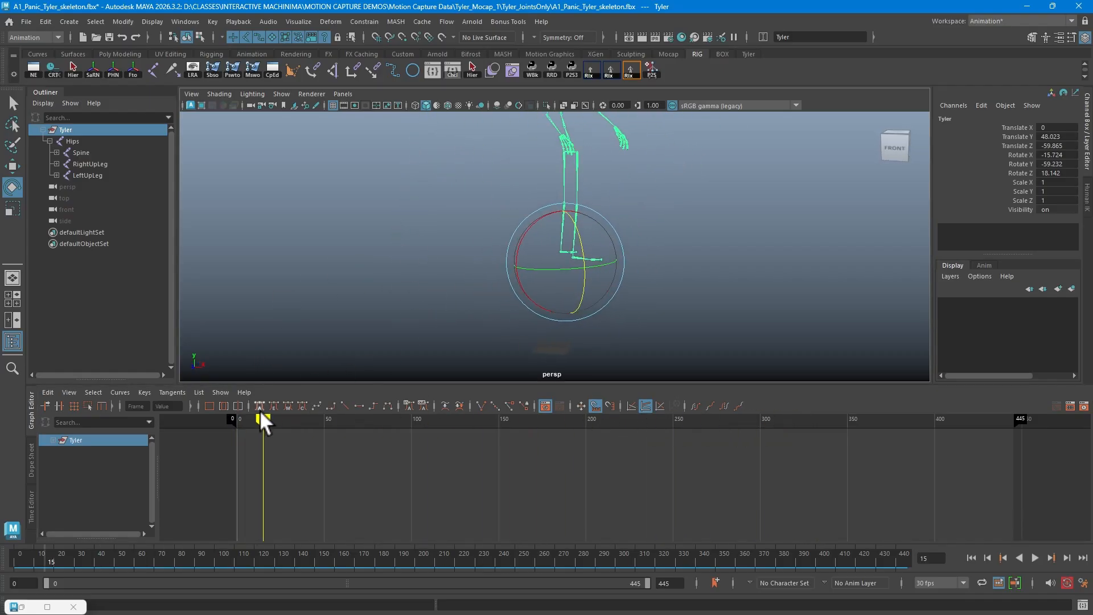
mouse_move(262, 424)
left_mouse_down()
mouse_move(658, 419)
mouse_move(230, 365)
left_mouse_up()
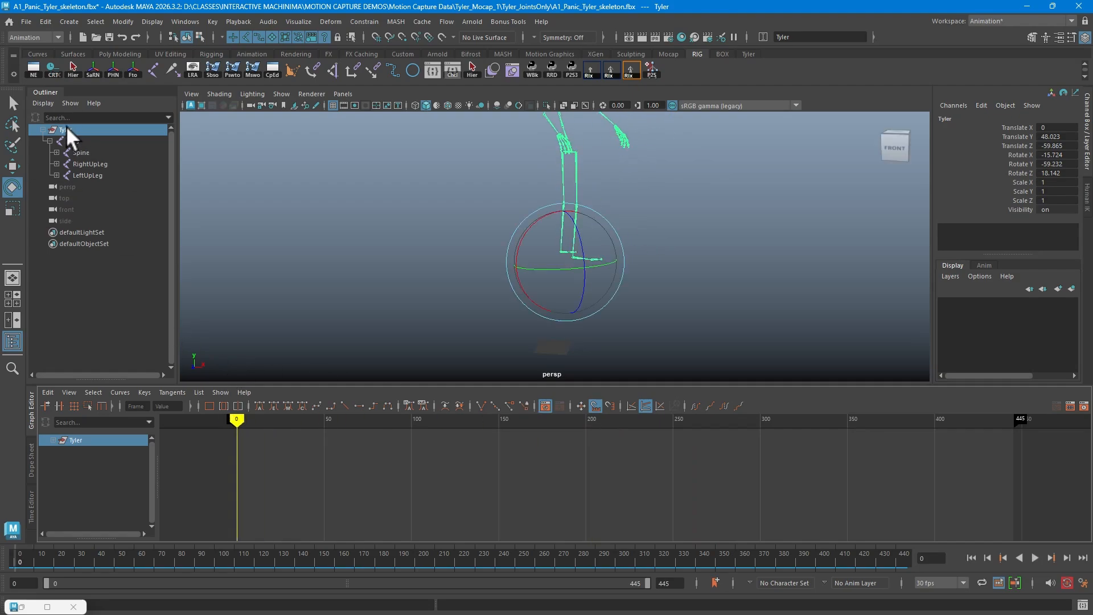
left_click_drag(66, 127, 75, 147)
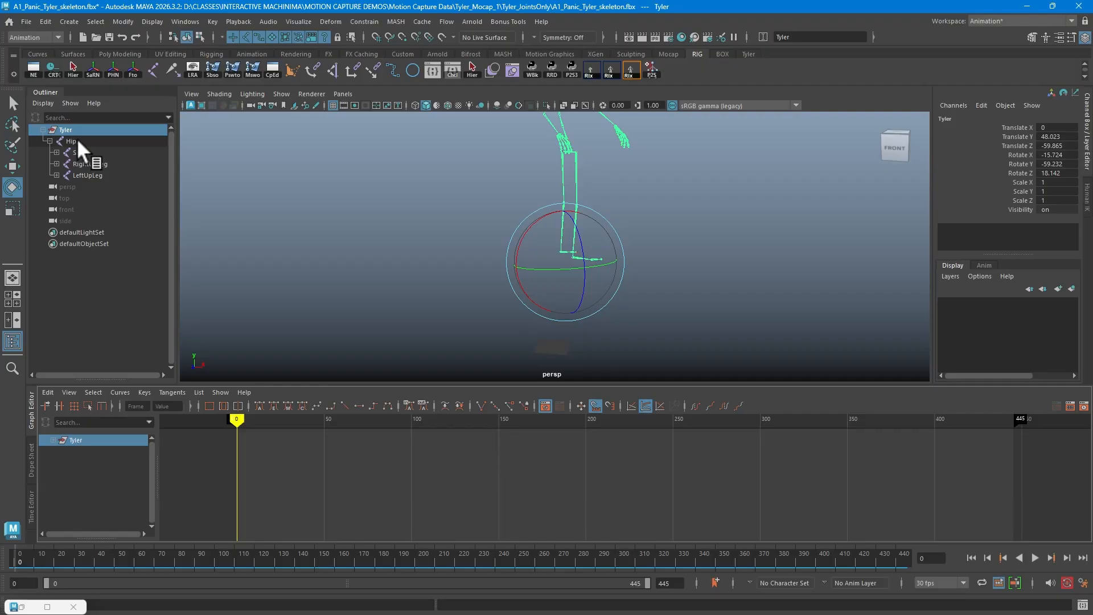
left_click_drag(477, 256, 374, 243, "alt")
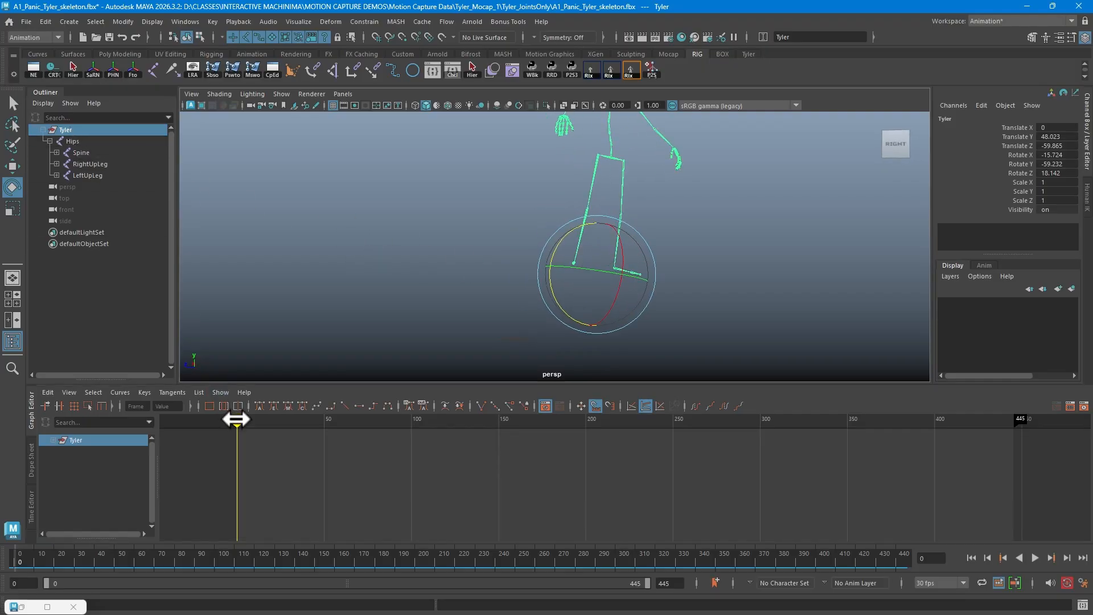
mouse_move(236, 419)
left_mouse_down()
mouse_move(370, 415)
mouse_move(236, 402)
left_mouse_up()
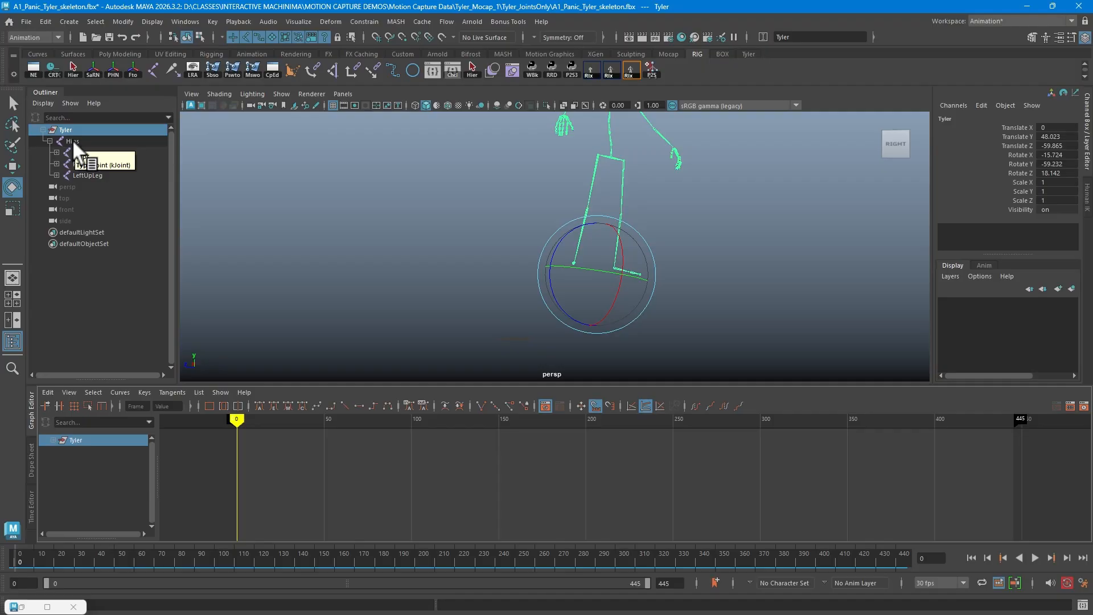
right_click_drag(466, 308, 494, 295, "alt")
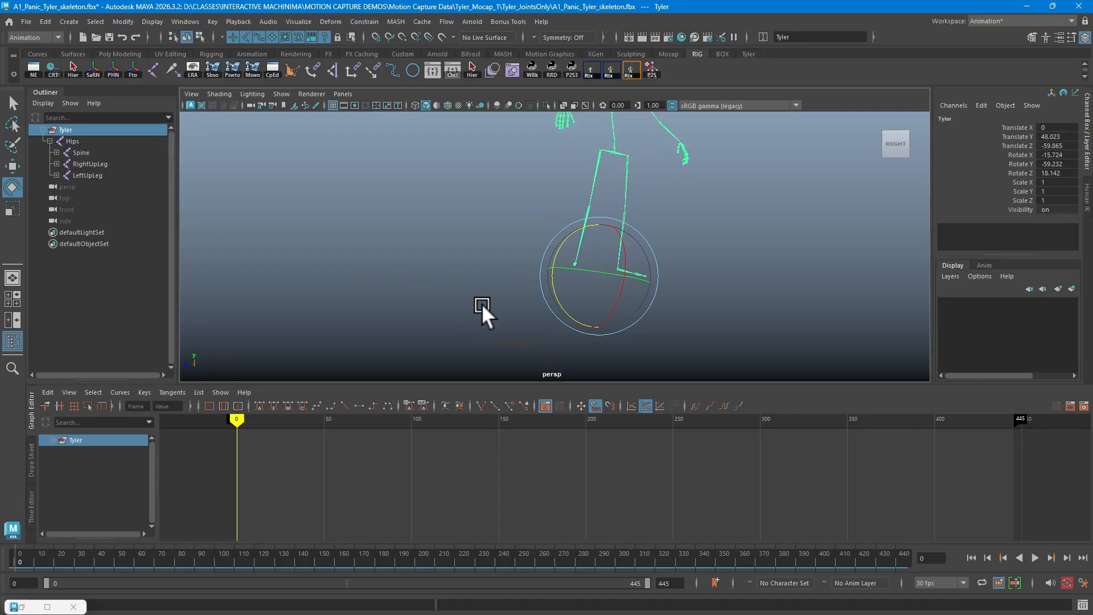
Step: Undo the move and rotation of the Tyler group and clear the selection
key("ctrl+z")
key("ctrl+z")
key("ctrl+z")
key("ctrl+z")
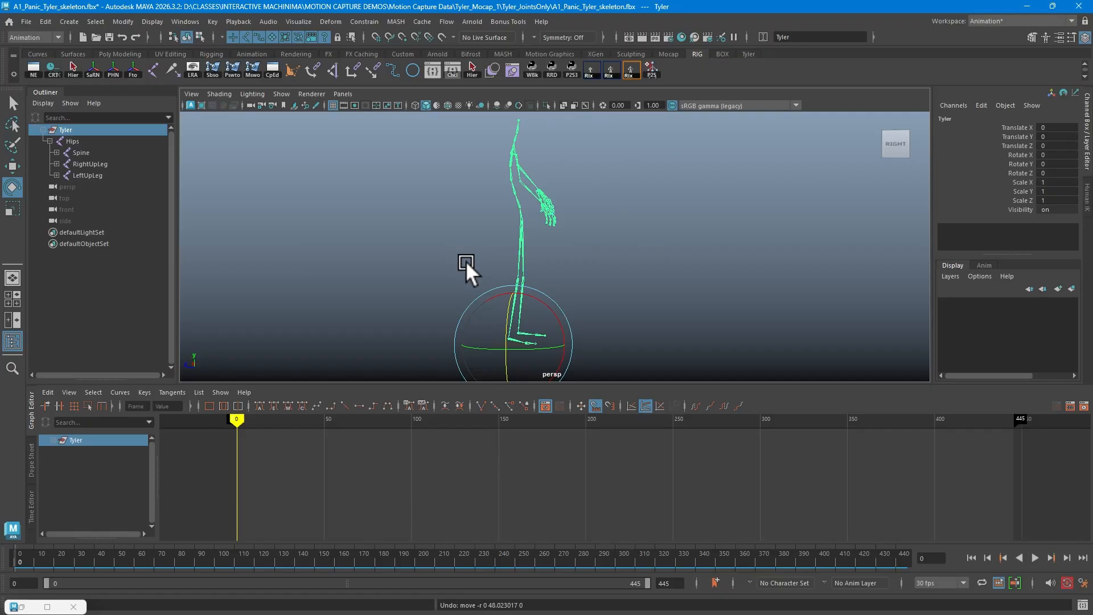
left_click_drag(466, 261, 430, 213, "alt")
left_click(395, 209)
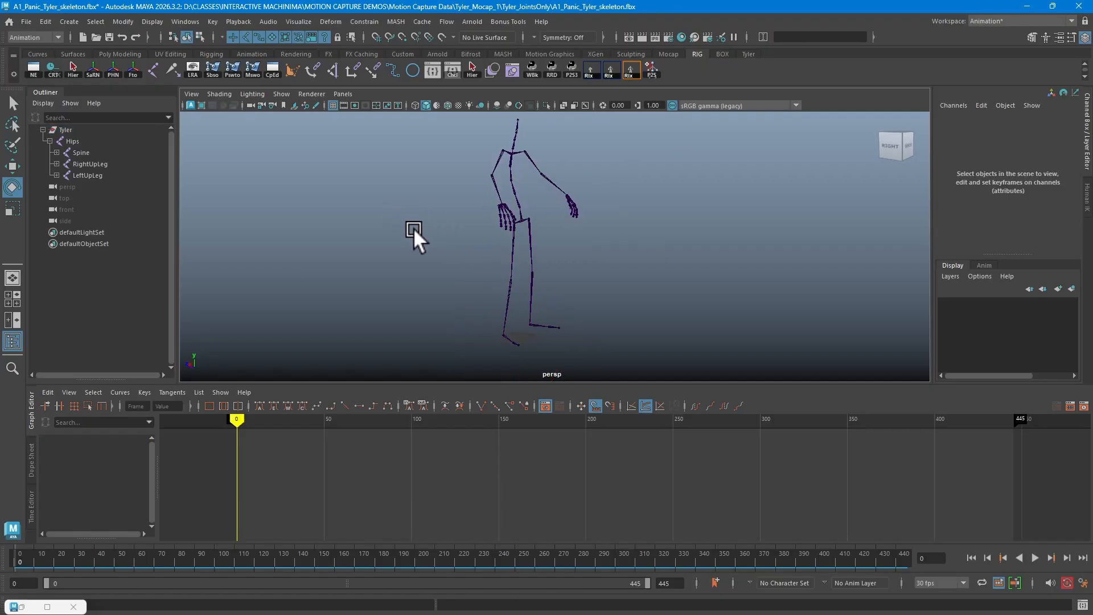
Step: Unparent the Hips joint from the Tyler group so it sits at the scene's top level
left_click(87, 142)
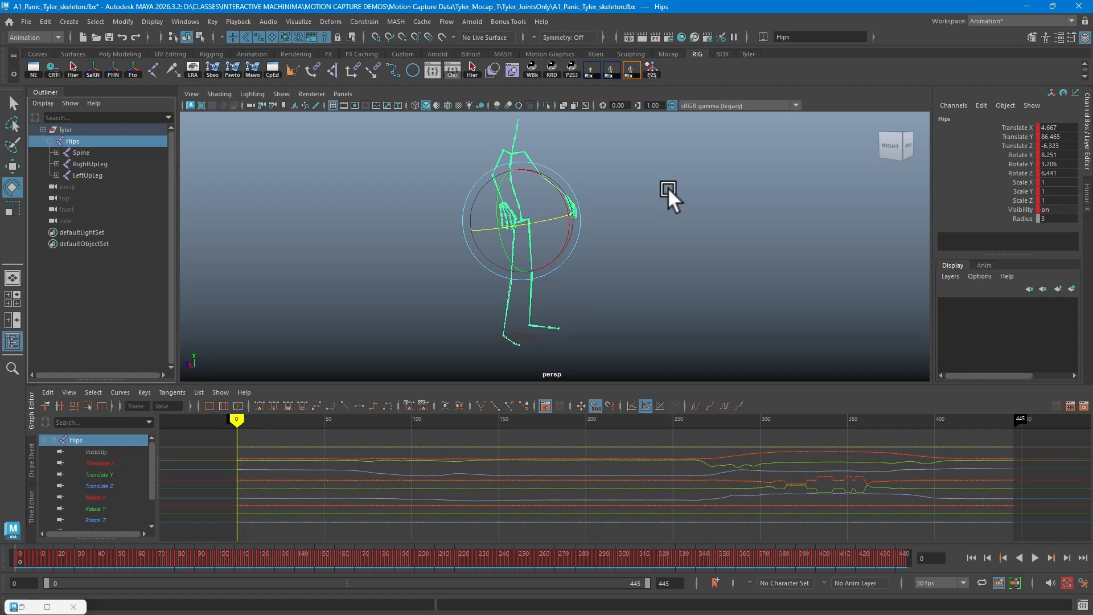
left_click(532, 70)
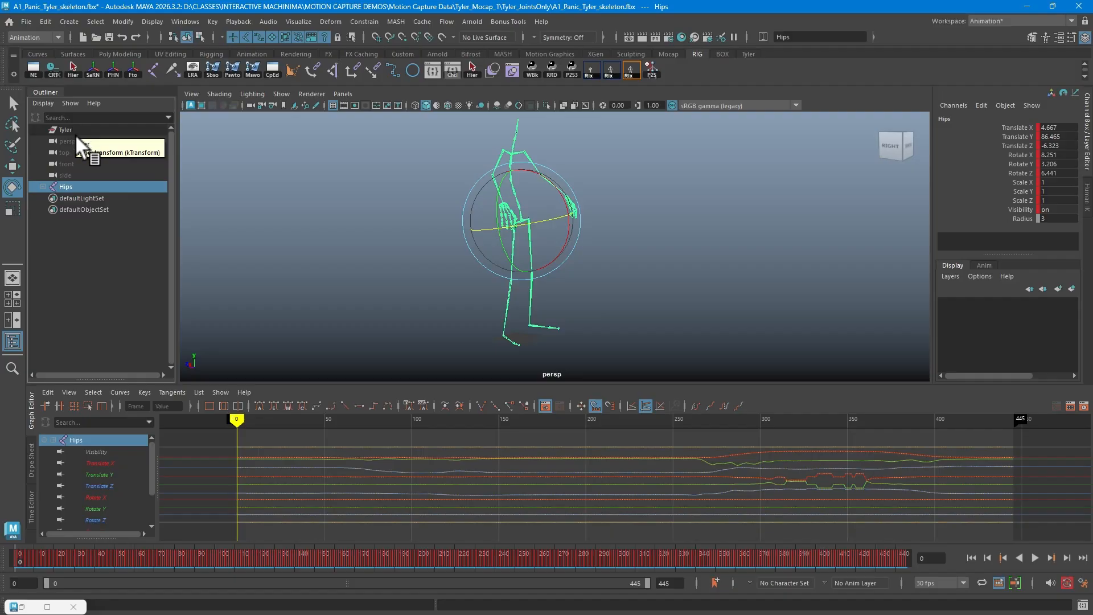
left_click_drag(385, 283, 394, 289, "alt")
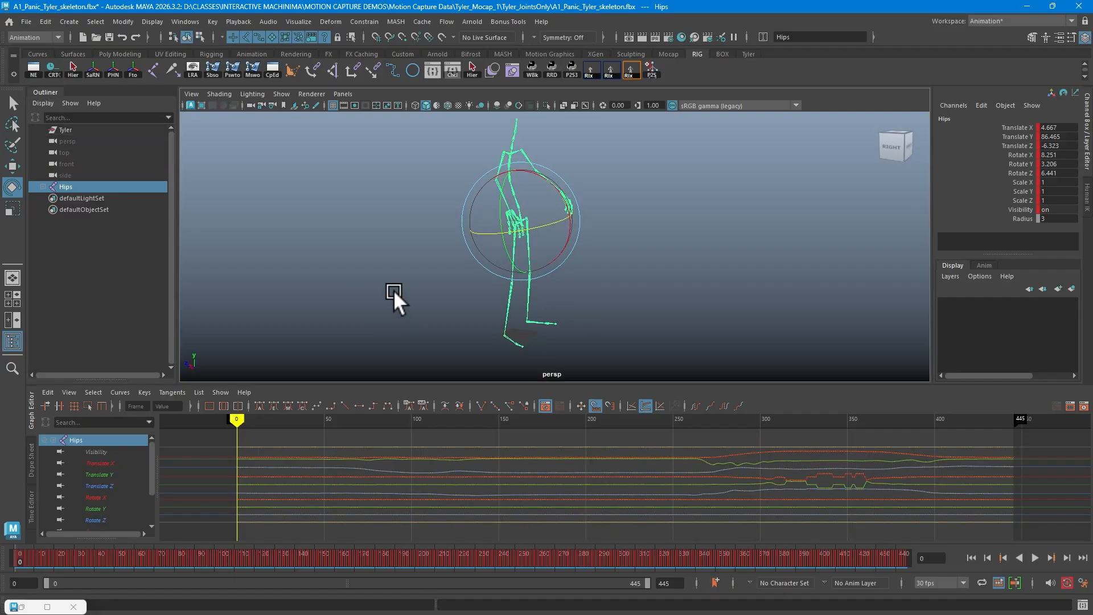
left_click(76, 182)
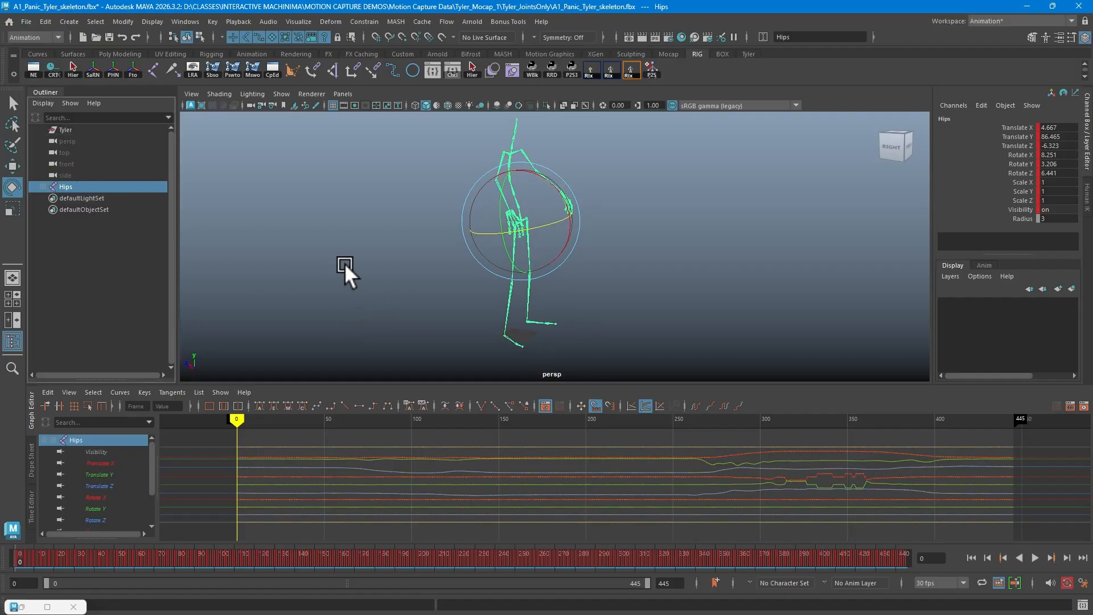
Step: Scrub the unparented skeleton's animation to frame 97 and try to restore the saved Rlx pose
left_click_drag(344, 263, 367, 267, "alt")
mouse_move(233, 420)
left_mouse_down()
mouse_move(408, 434)
mouse_move(1005, 433)
mouse_move(598, 429)
mouse_move(235, 374)
left_mouse_up()
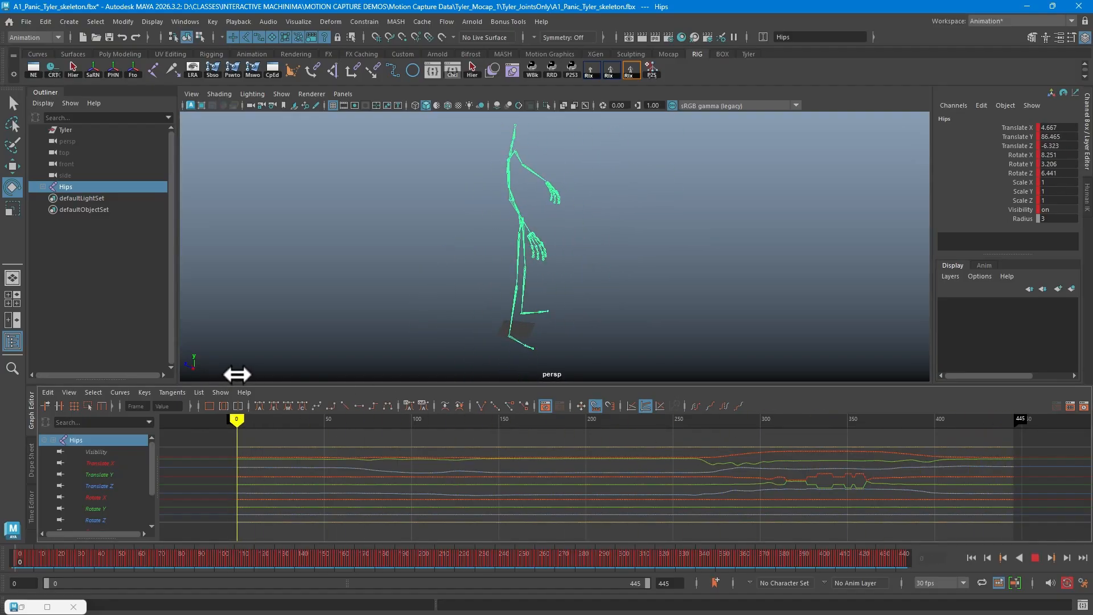
left_click_drag(236, 371, 405, 391)
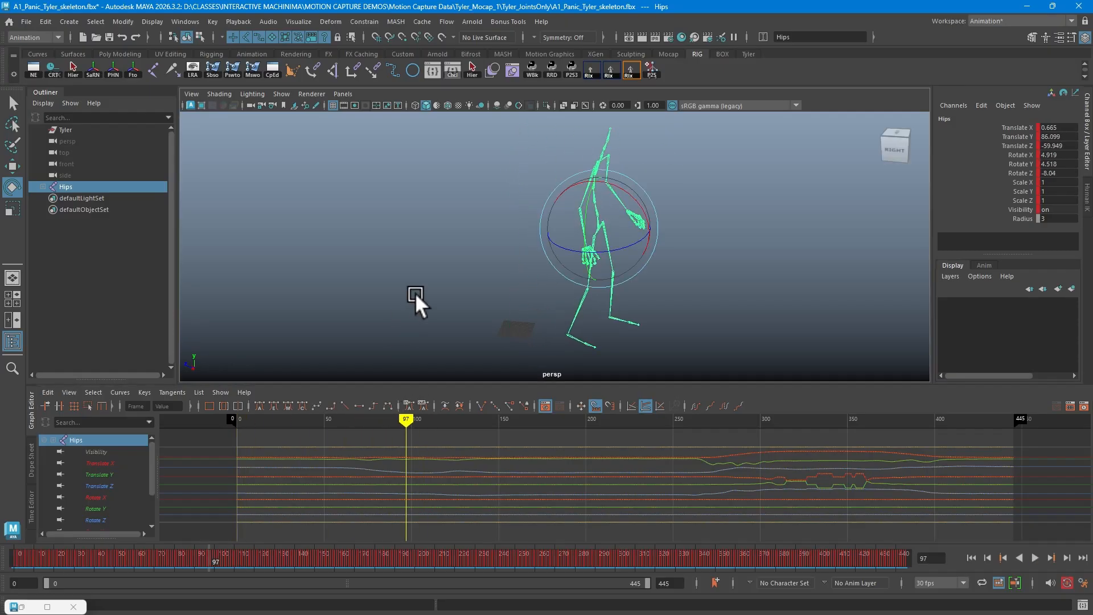
left_click(415, 293)
left_click_drag(415, 293, 393, 258, "alt")
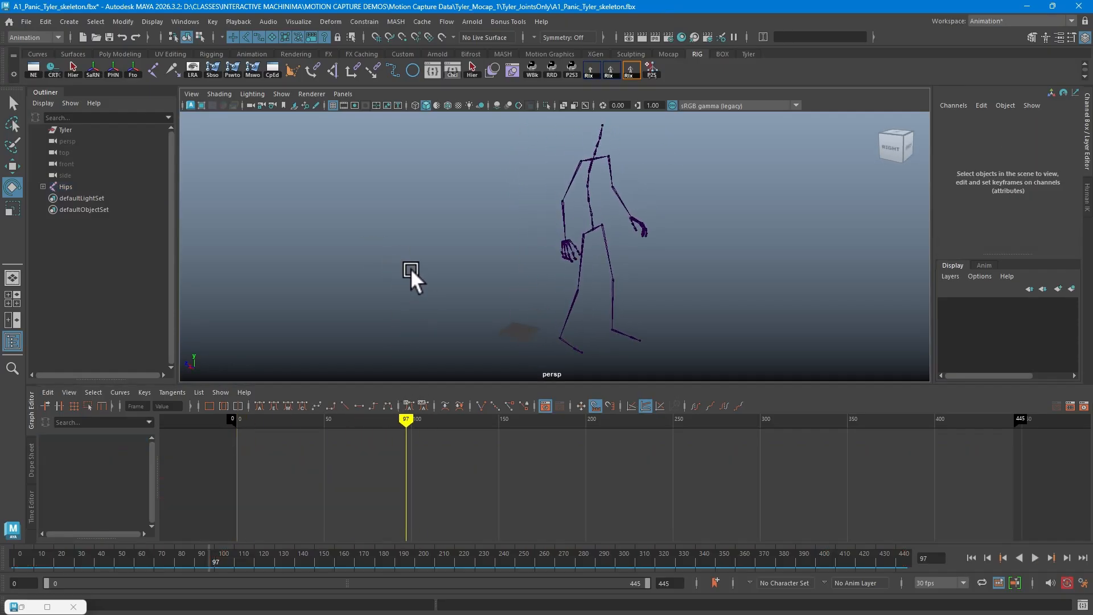
left_click(611, 70)
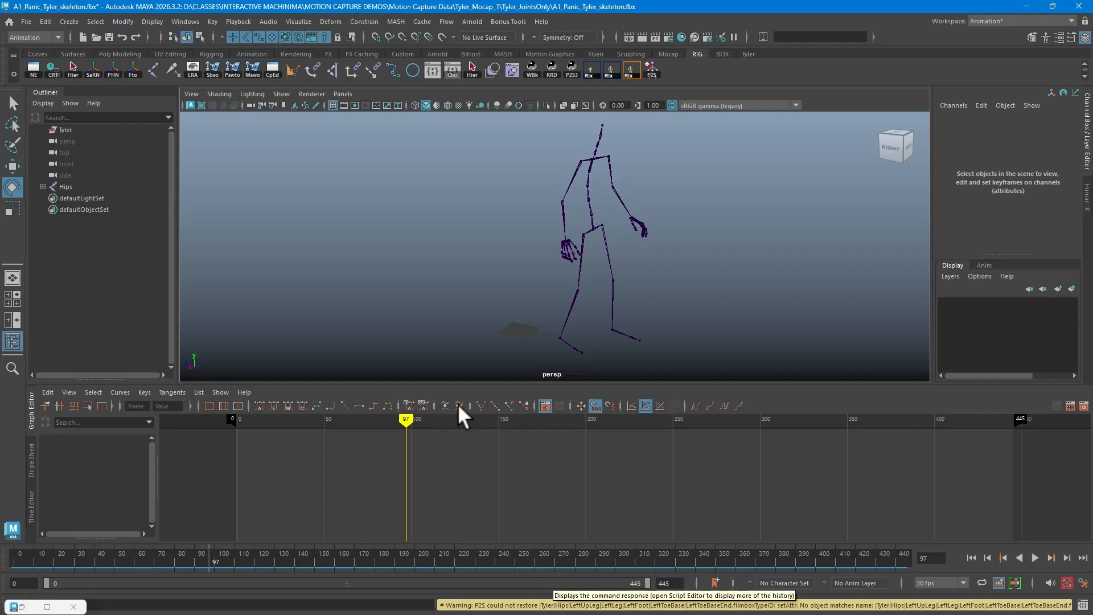
Step: Parent the Hips joint back under the Tyler group, return to frame 0 and clear the selection
left_click(62, 186)
left_click_drag(60, 185, 60, 132)
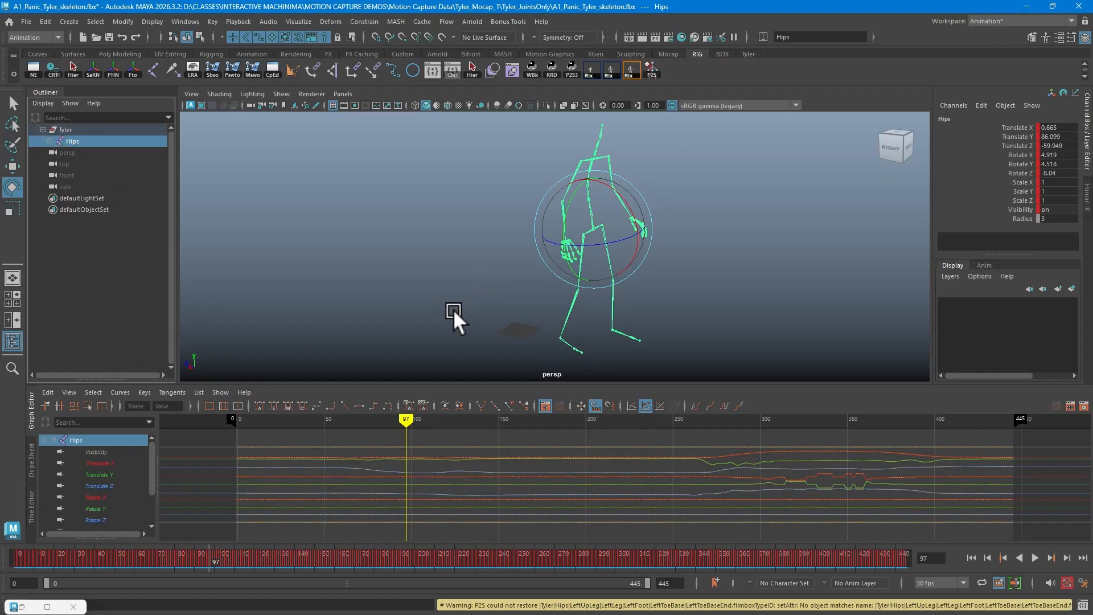
left_click_drag(405, 419, 237, 406)
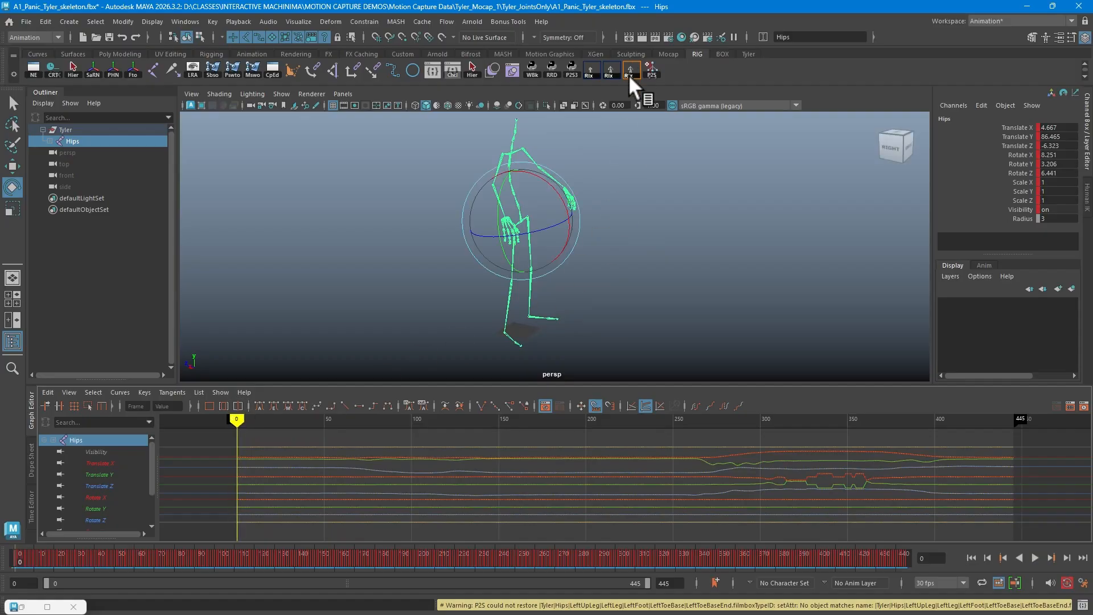
left_click(650, 153)
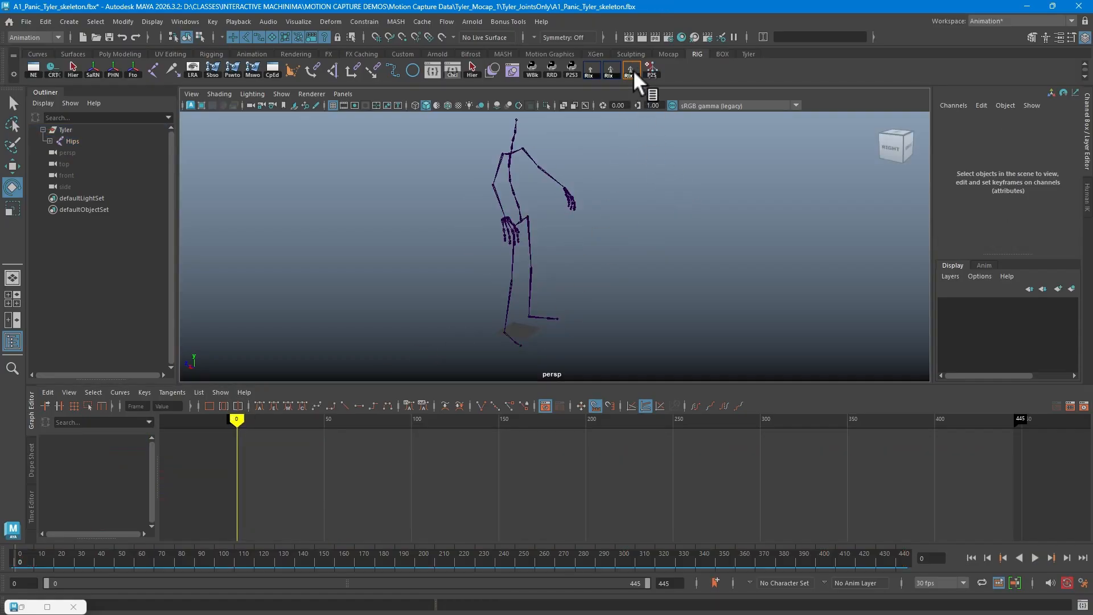
Step: Select all skeleton joints with the saved selection and apply the saved Rlx pose at frame 116
left_click(633, 71)
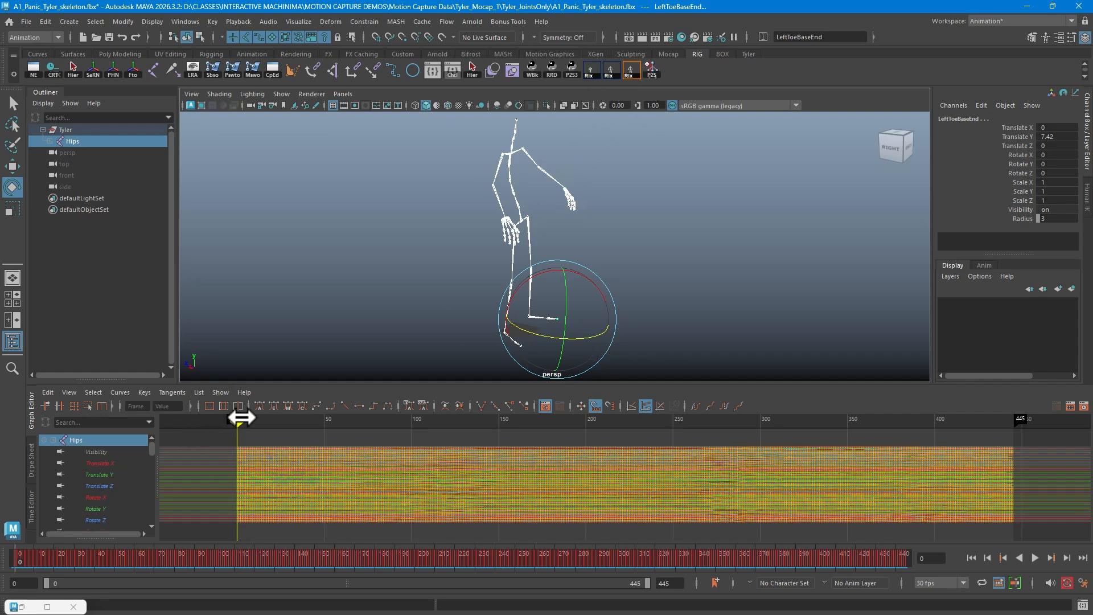
left_click_drag(238, 420, 440, 419)
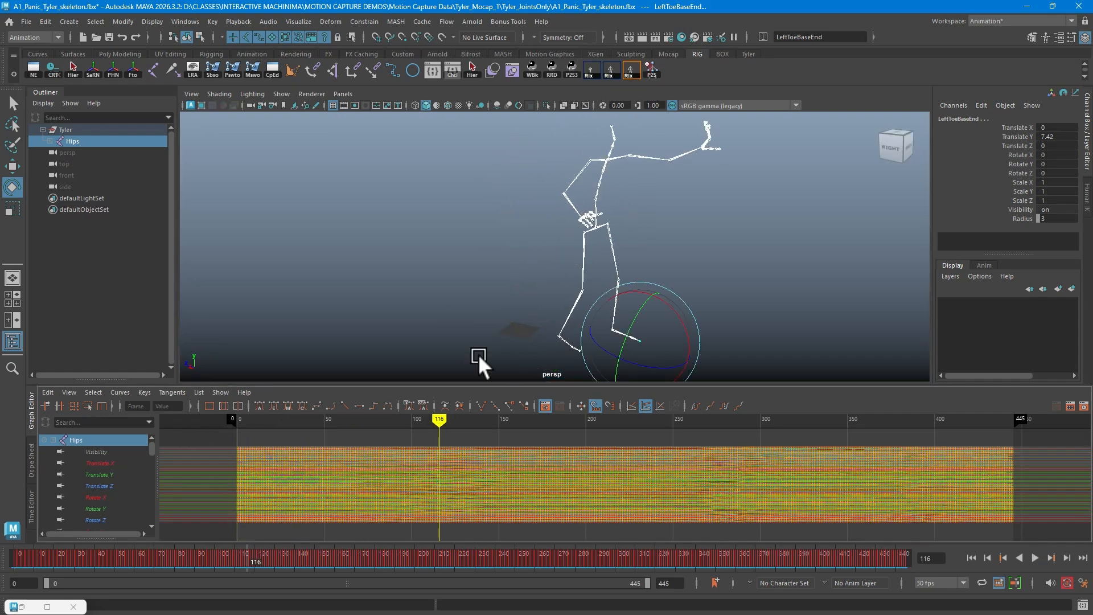
left_click(609, 67)
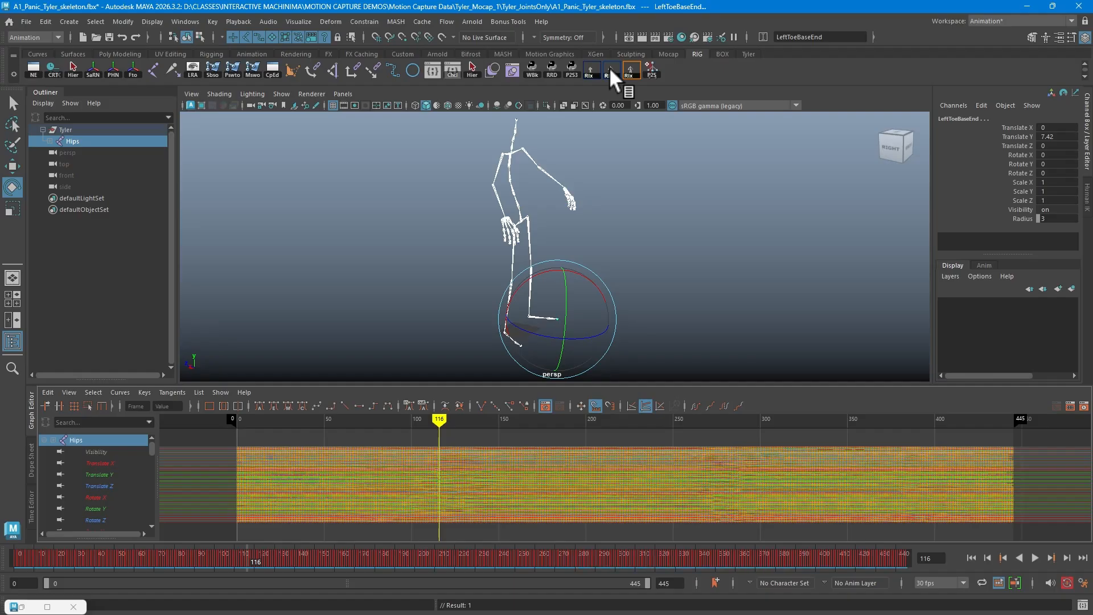